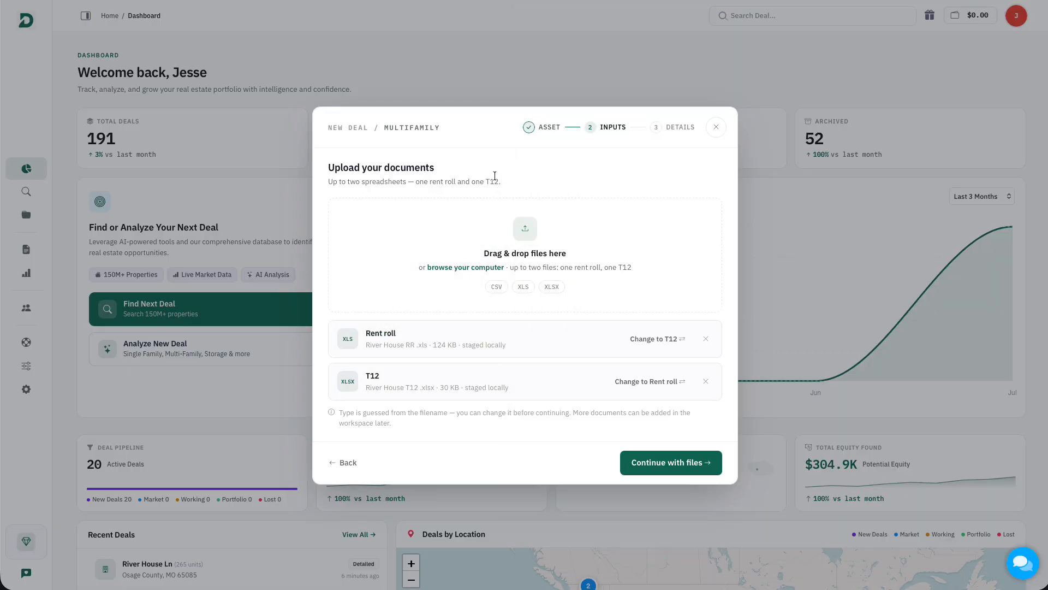
# Continue with the staged rent roll and T12 files and fill in the property's full address from the suggestion
pyautogui.click(691, 465)
pyautogui.click(483, 243)
pyautogui.write('122 Roy Smith St San Antonio, TX 78215')
pyautogui.click(466, 257)
# Set the property to 265 units with a purchase price of $45,500,000 and create the draft deal
pyautogui.click(604, 375)
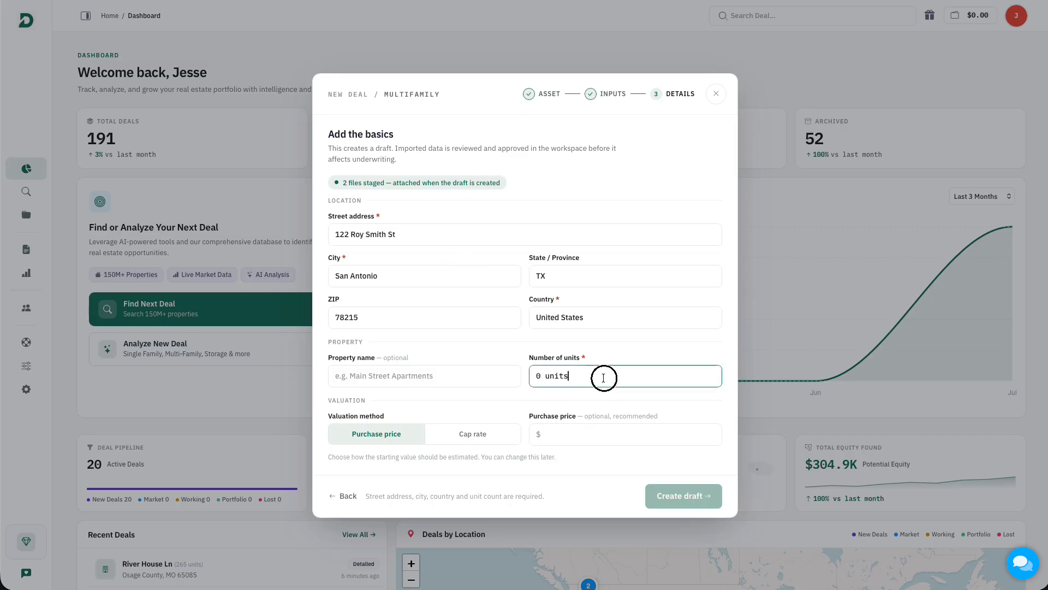
pyautogui.write('265')
pyautogui.click(592, 431)
pyautogui.write('4,550,000')
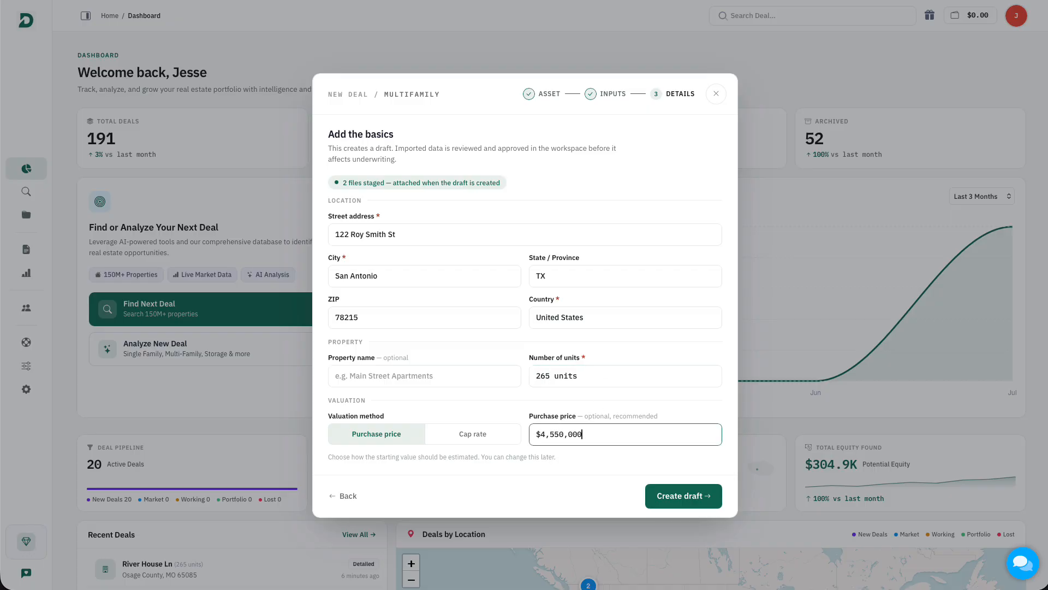
pyautogui.click(660, 499)
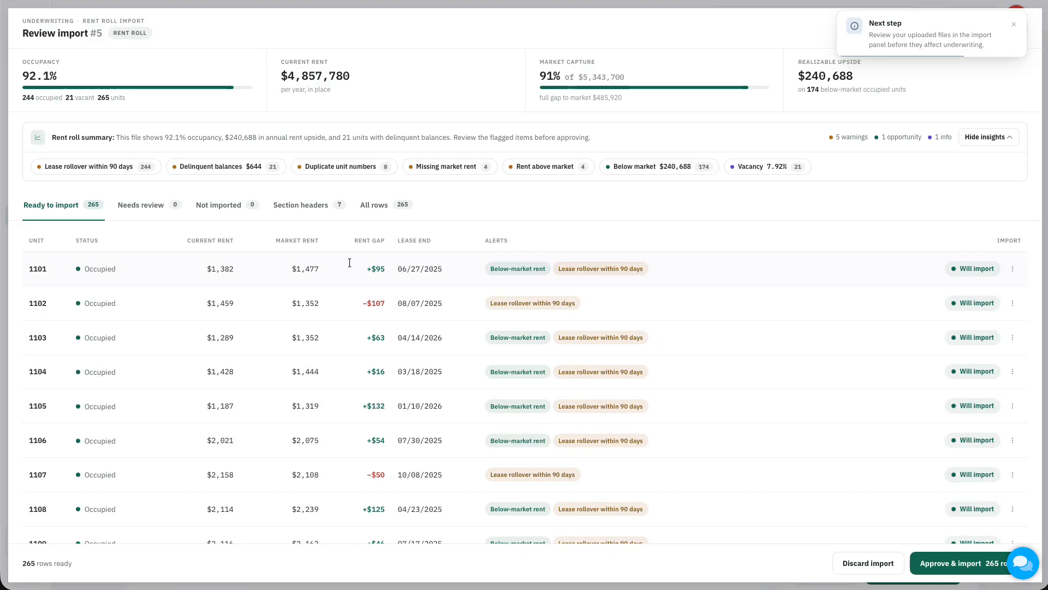
# Look over the rent roll rows ready to import and approve the rent roll import
pyautogui.scroll(-3, 465, 290)
pyautogui.scroll(3, 472, 306)
pyautogui.click(981, 564)
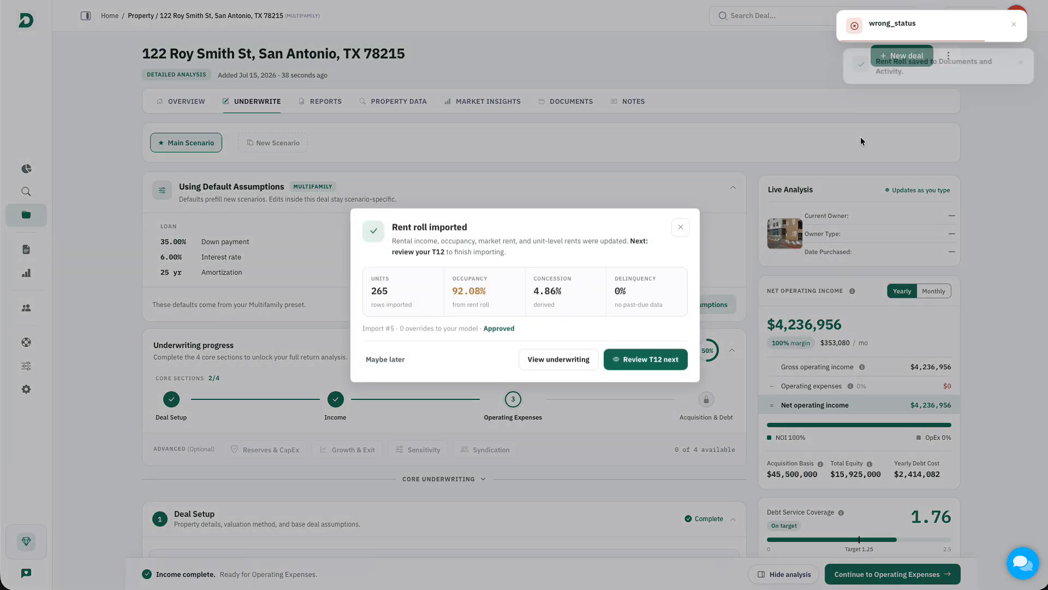
# Open the T12 import review and classify the Gain / Loss To Lease row as Excluded
pyautogui.click(646, 363)
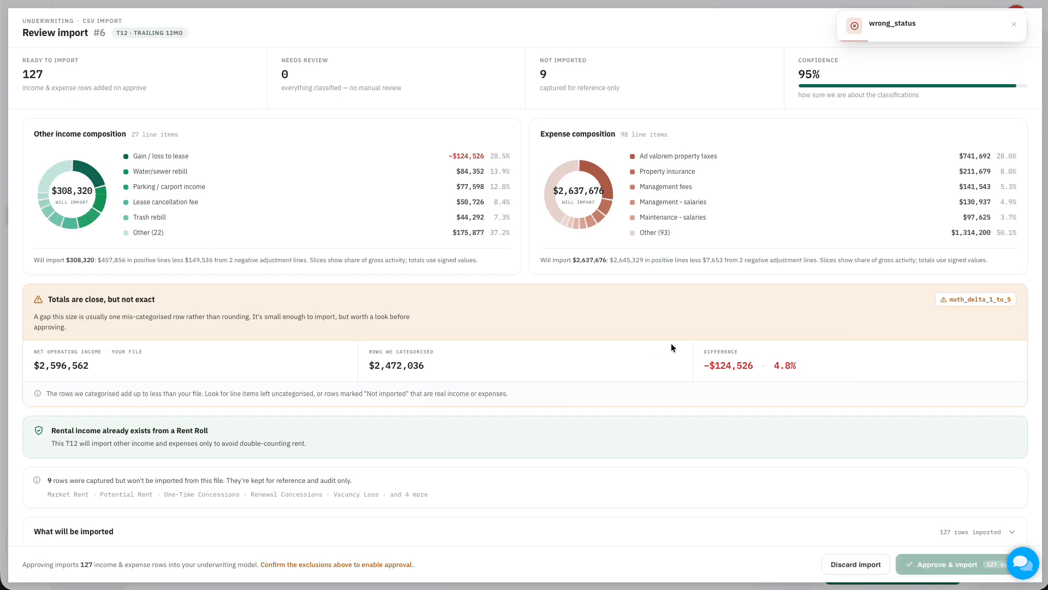
pyautogui.scroll(-10, 502, 337)
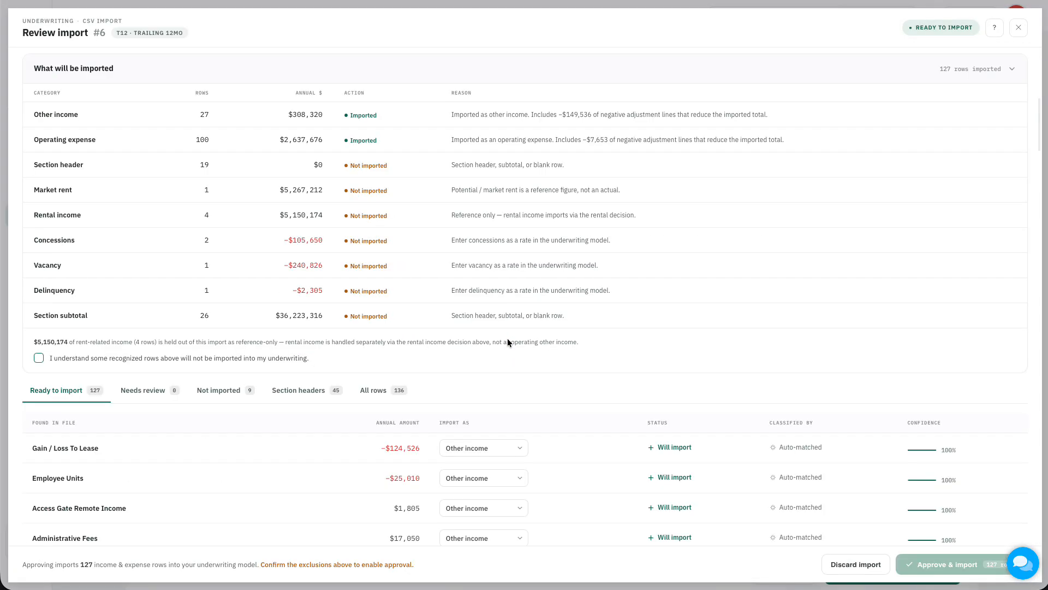
pyautogui.scroll(-8, 508, 339)
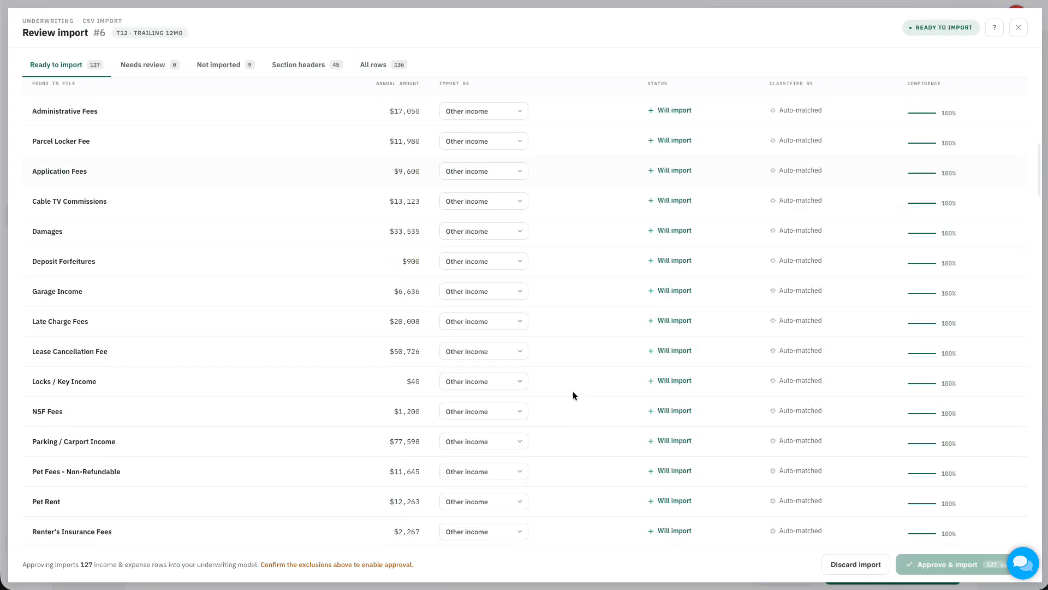
pyautogui.scroll(7, 573, 391)
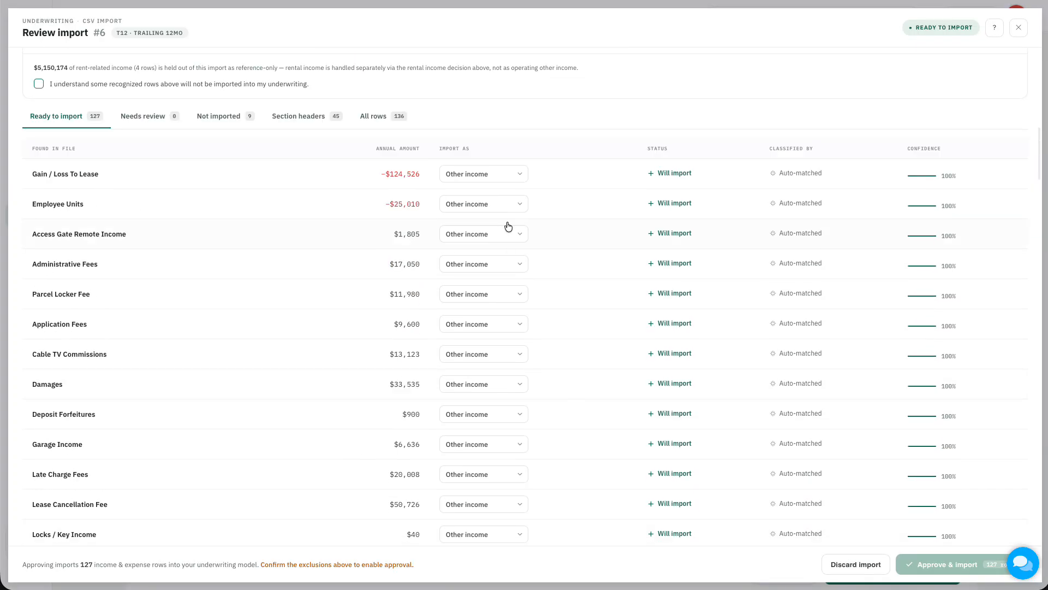
pyautogui.click(501, 174)
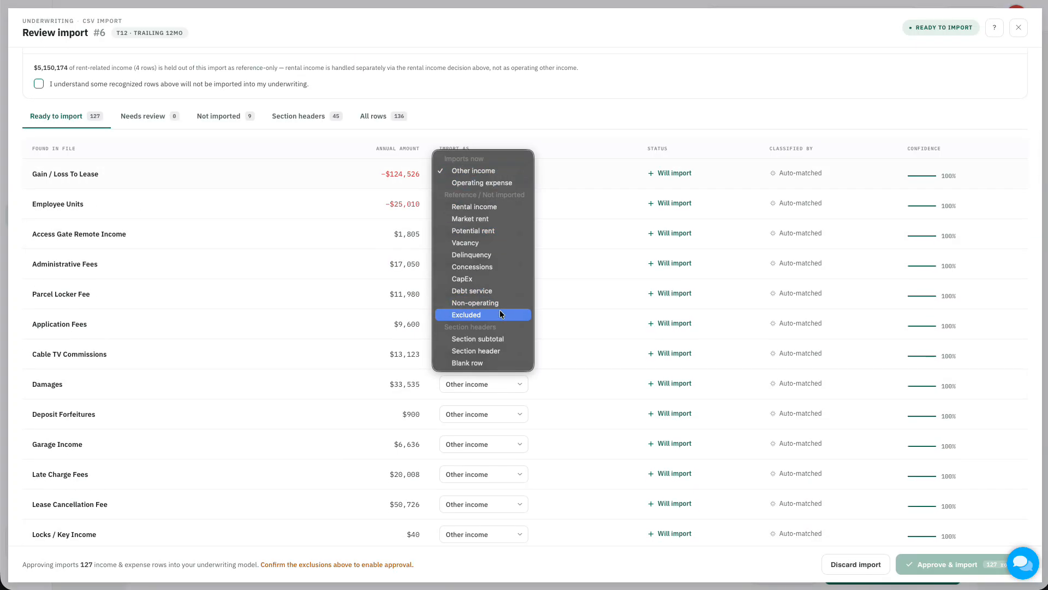
pyautogui.click(548, 304)
# Examine the remaining T12 rows to check how each income and expense line is classified
pyautogui.scroll(-8, 605, 312)
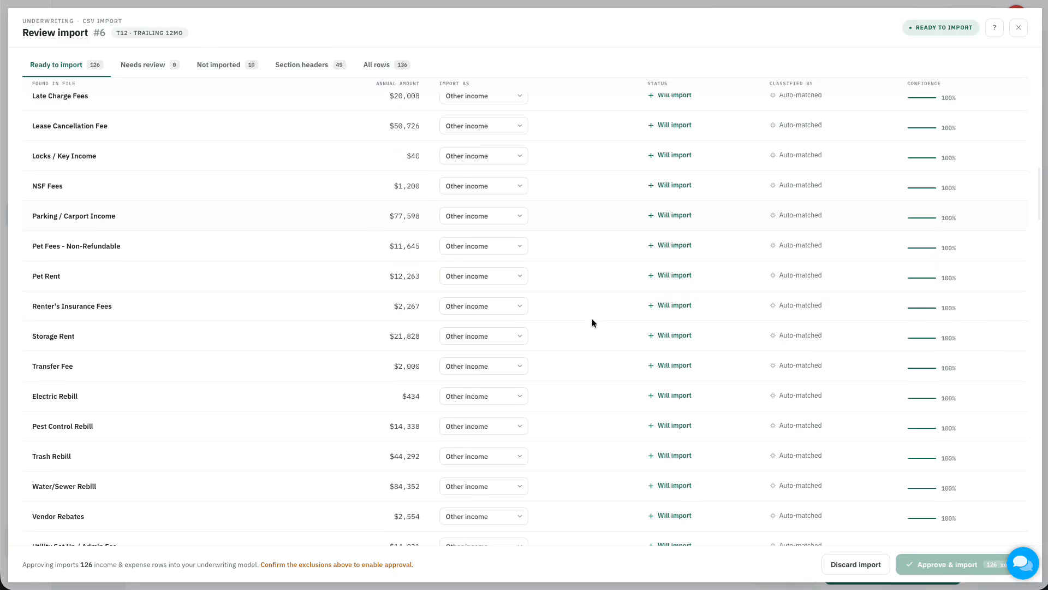
pyautogui.scroll(-10, 599, 322)
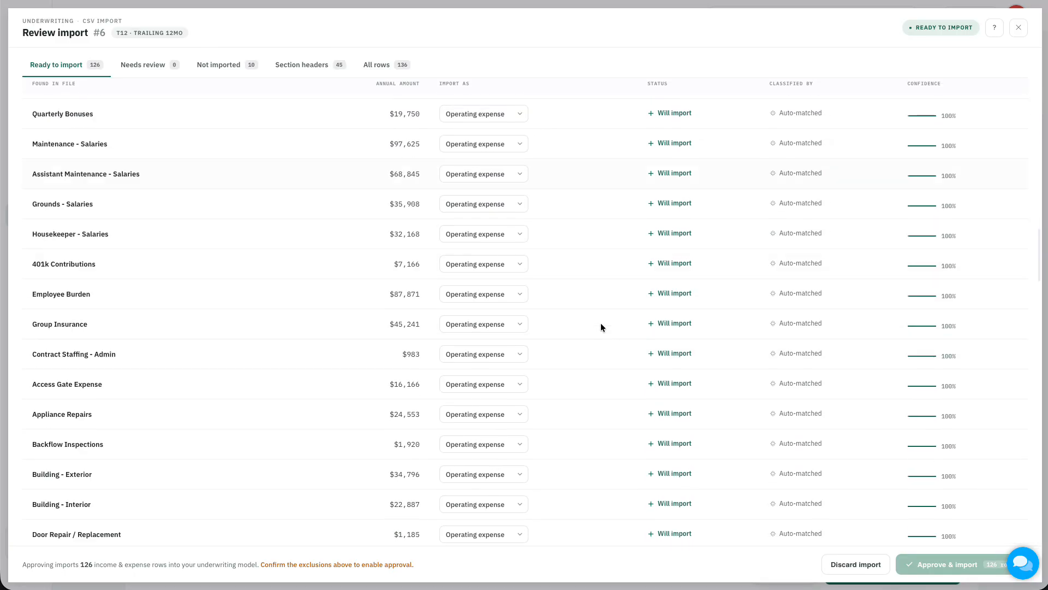
pyautogui.scroll(-15, 600, 325)
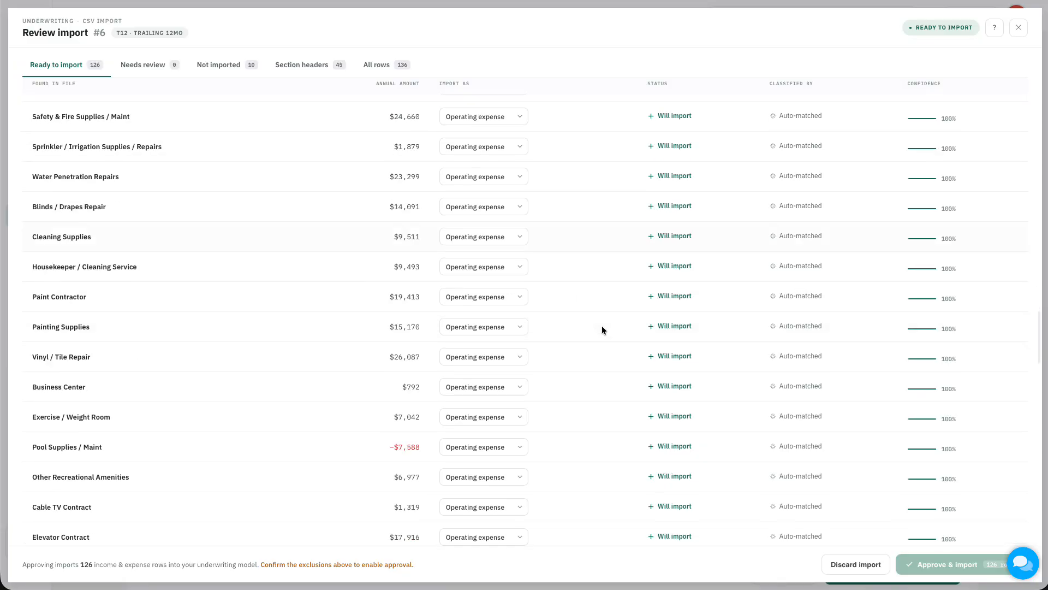
pyautogui.scroll(-15, 602, 326)
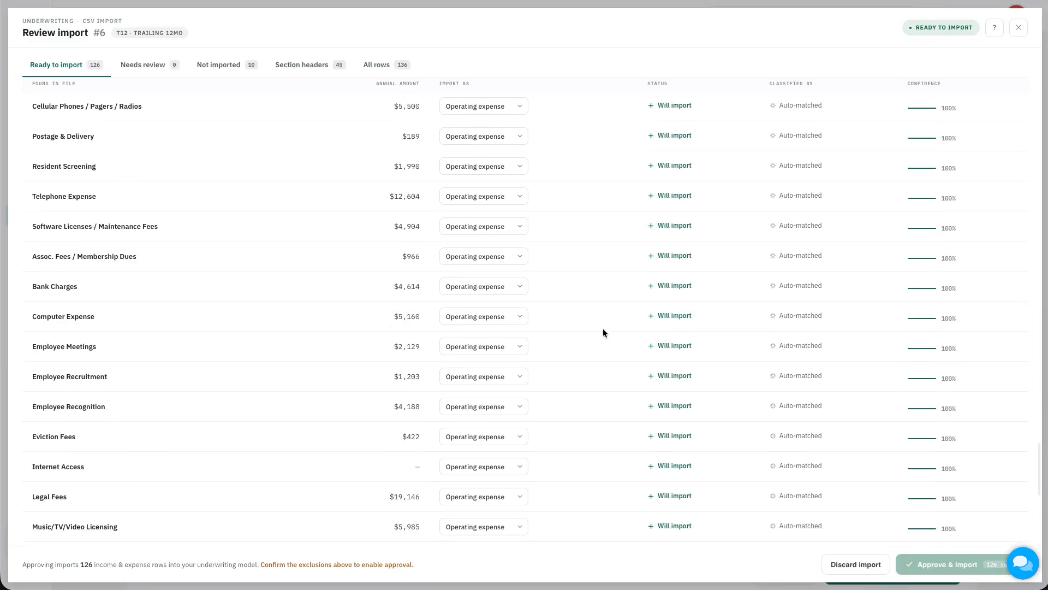
pyautogui.scroll(-7, 604, 332)
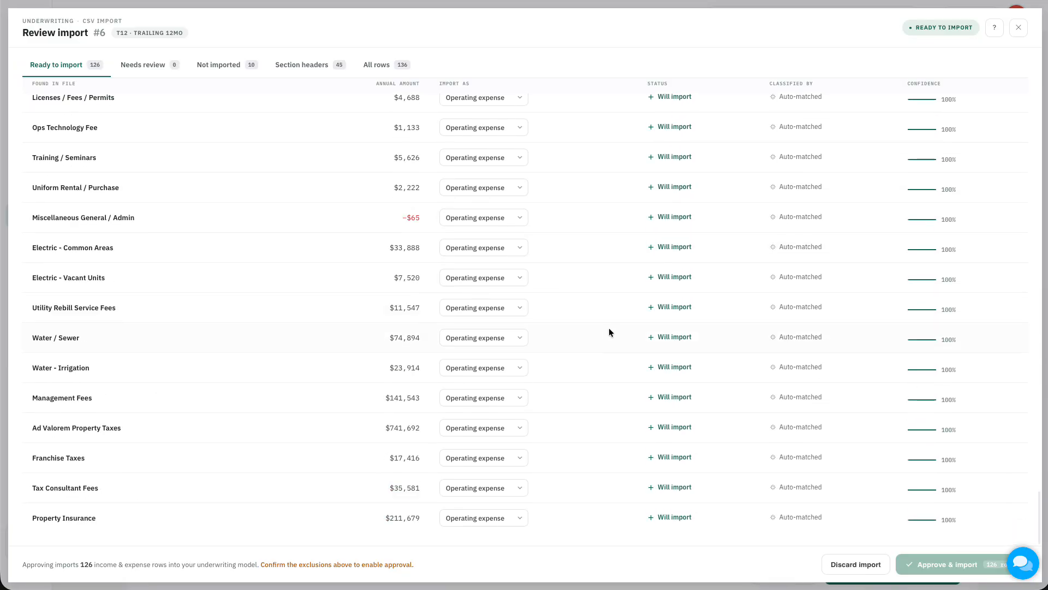
pyautogui.scroll(20, 661, 404)
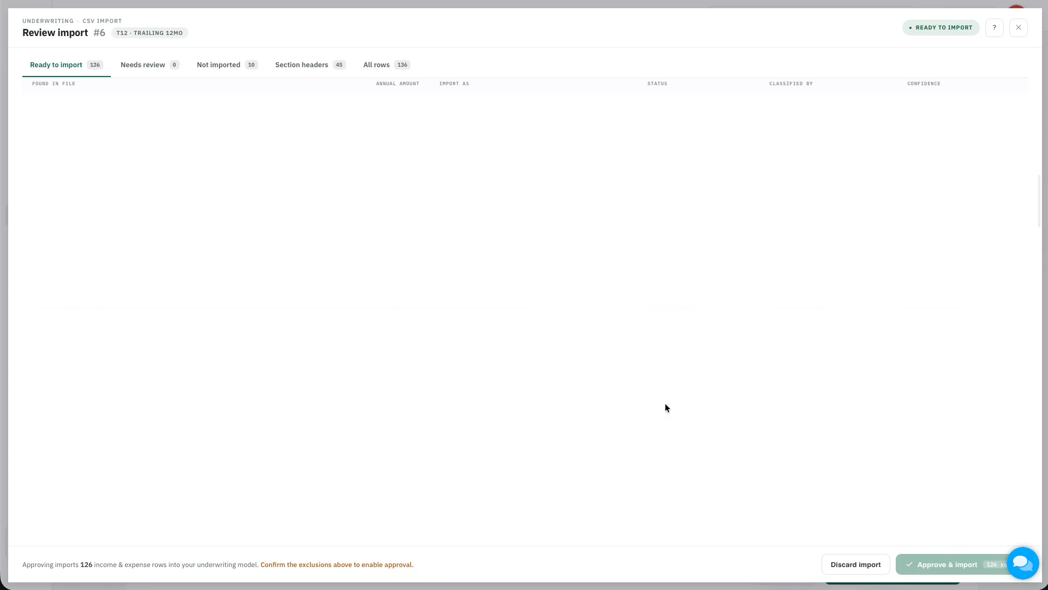
# Acknowledge that some recognized rows will not be imported and approve the T12 import
pyautogui.scroll(-6, 226, 352)
pyautogui.scroll(-2, 196, 356)
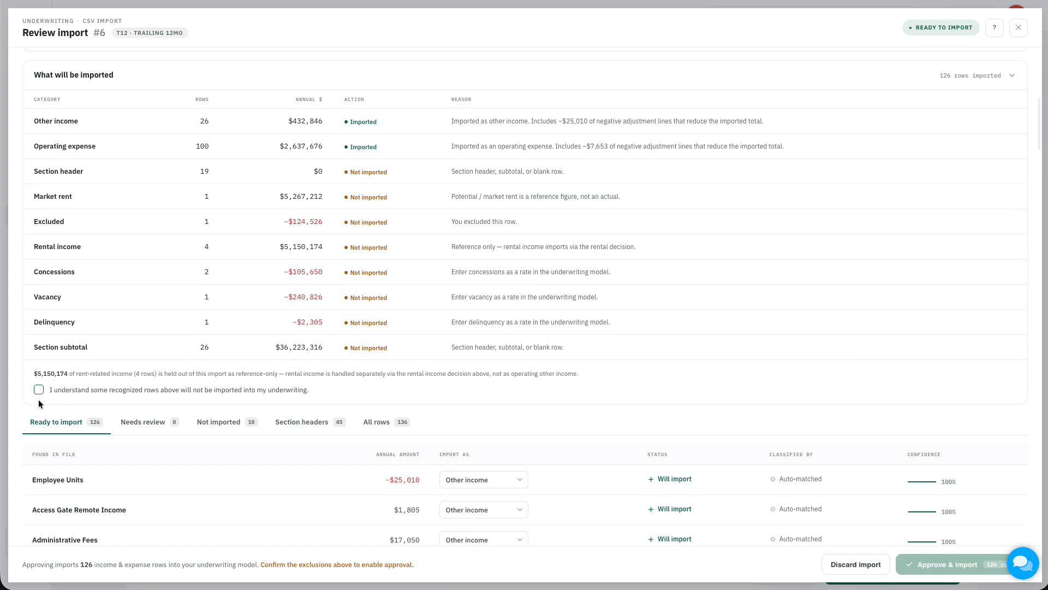
pyautogui.click(39, 390)
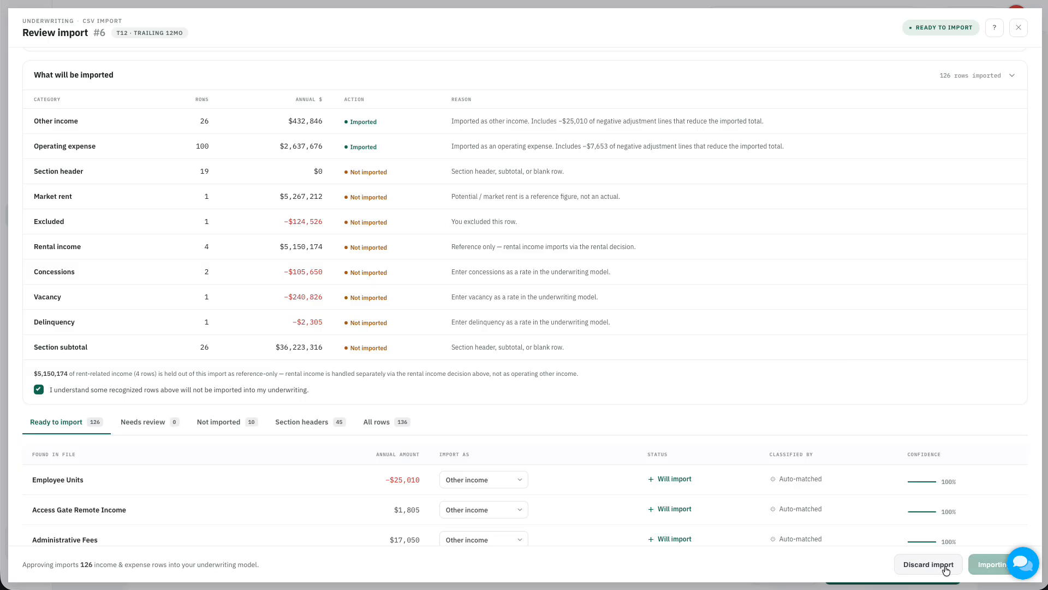
pyautogui.click(937, 564)
pyautogui.click(981, 565)
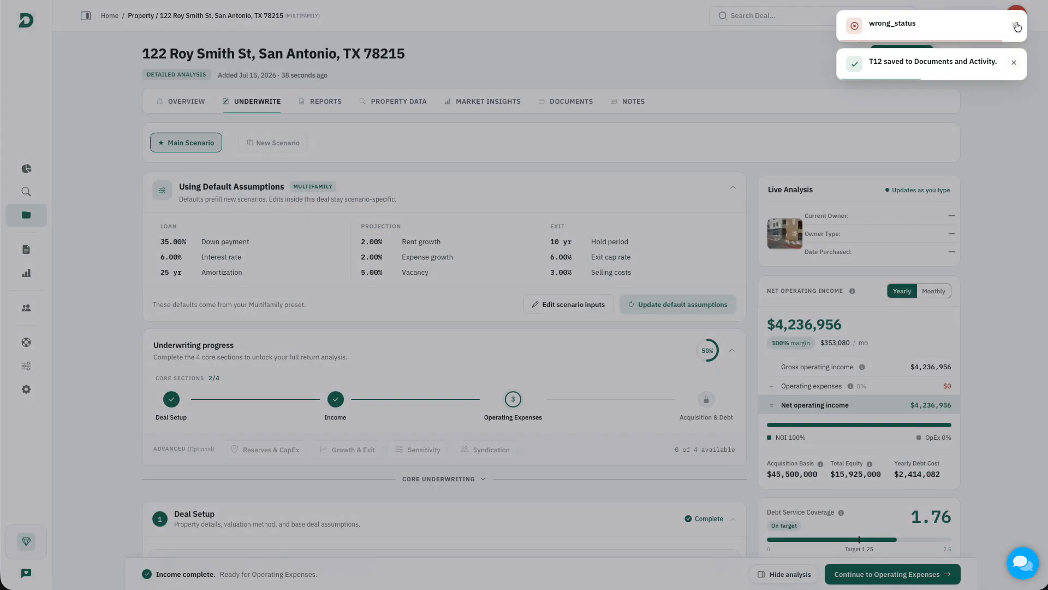
# Dismiss the import notices and collapse the default assumptions and underwriting progress sections
pyautogui.click(1016, 25)
pyautogui.click(644, 334)
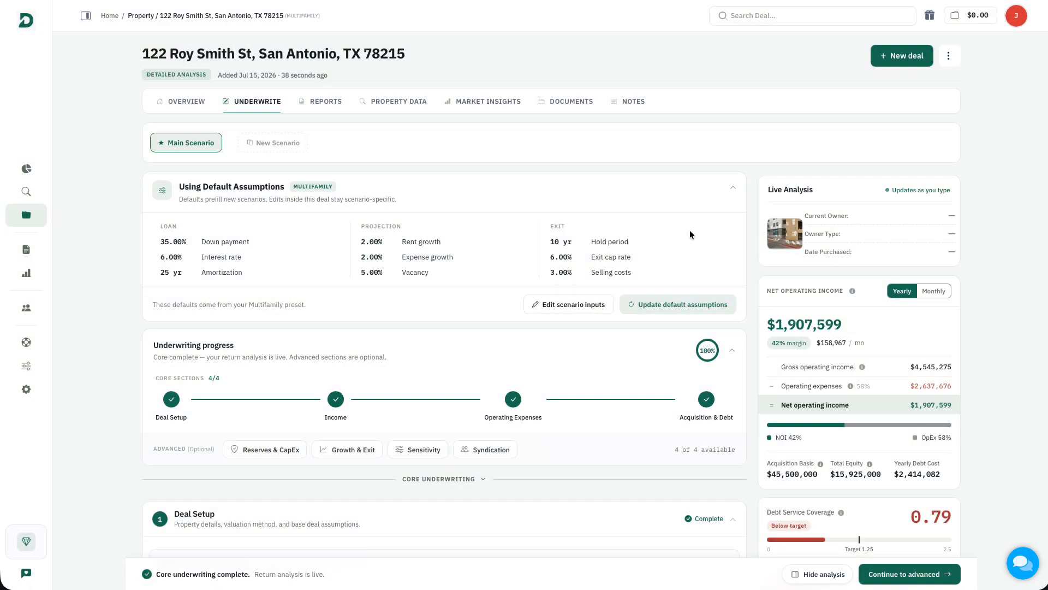
pyautogui.click(740, 190)
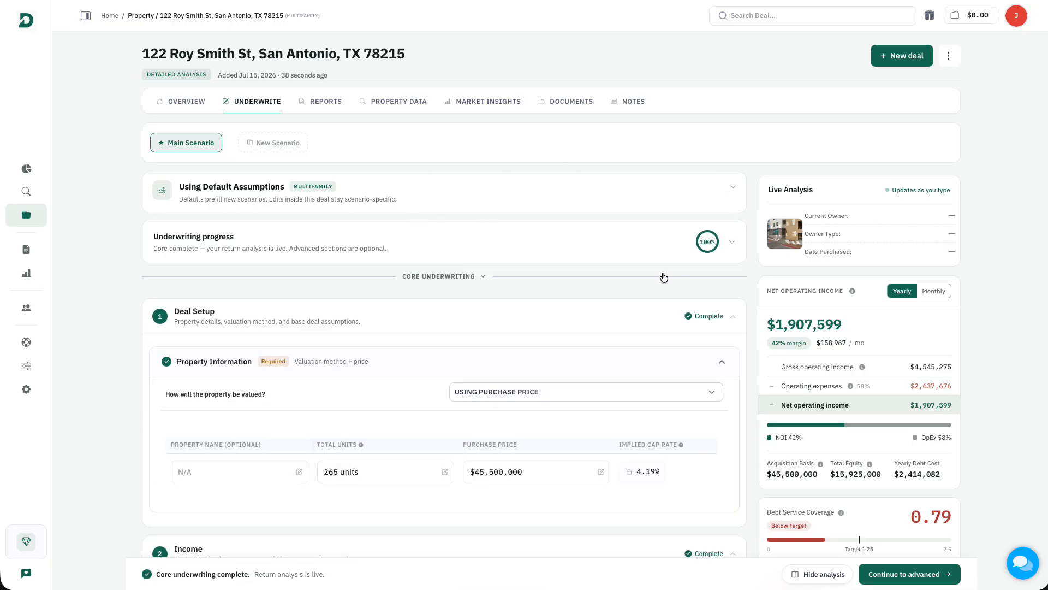
# Review the imported units in the Rent Roll section and the income lines in Other Income
pyautogui.scroll(-2, 586, 278)
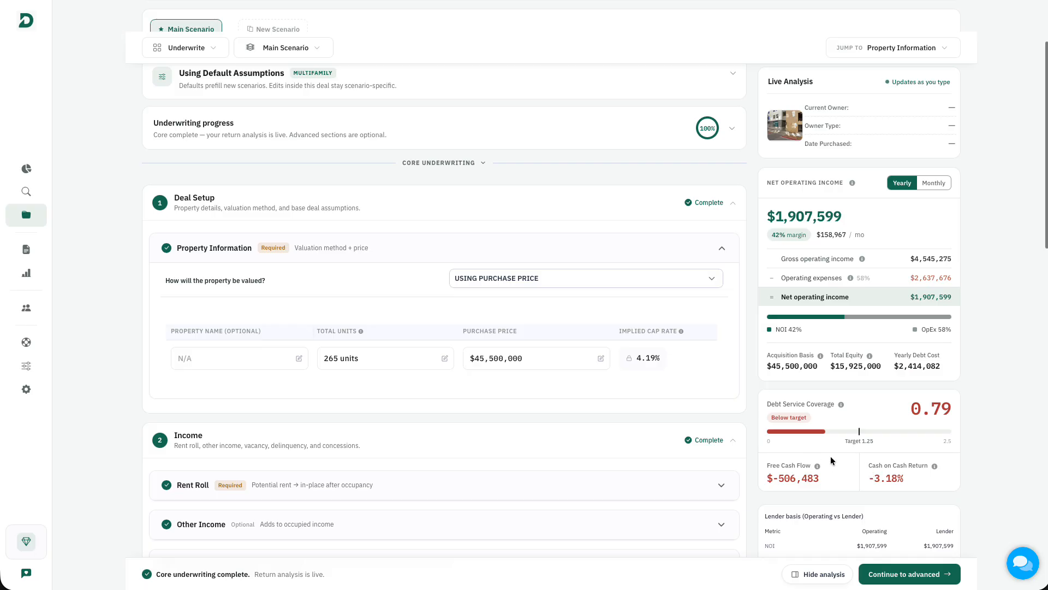
pyautogui.scroll(-1, 693, 449)
pyautogui.scroll(-5, 693, 449)
pyautogui.scroll(-1, 697, 454)
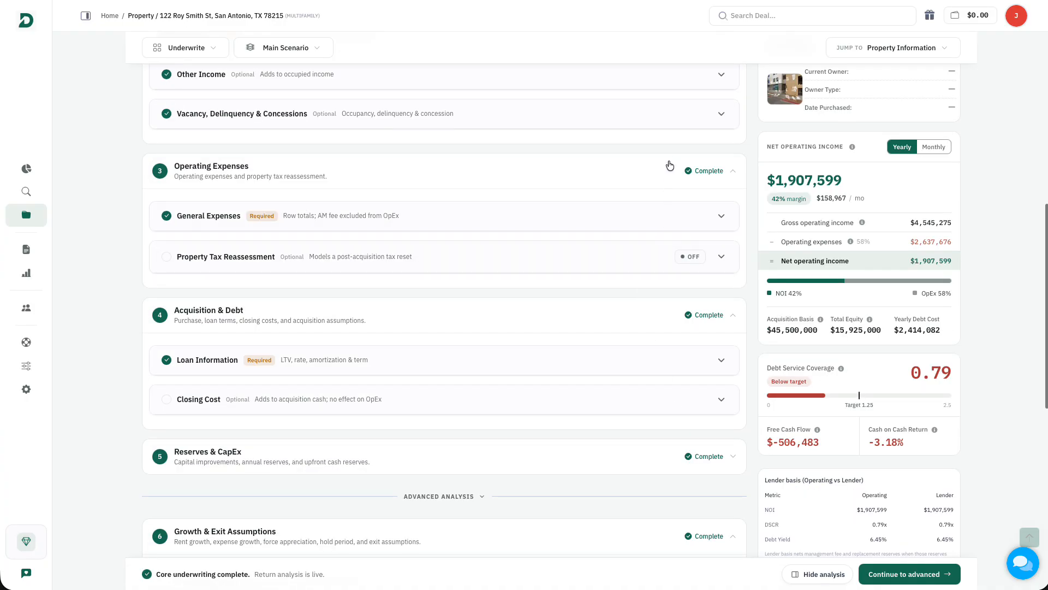
pyautogui.scroll(2, 669, 166)
pyautogui.click(677, 144)
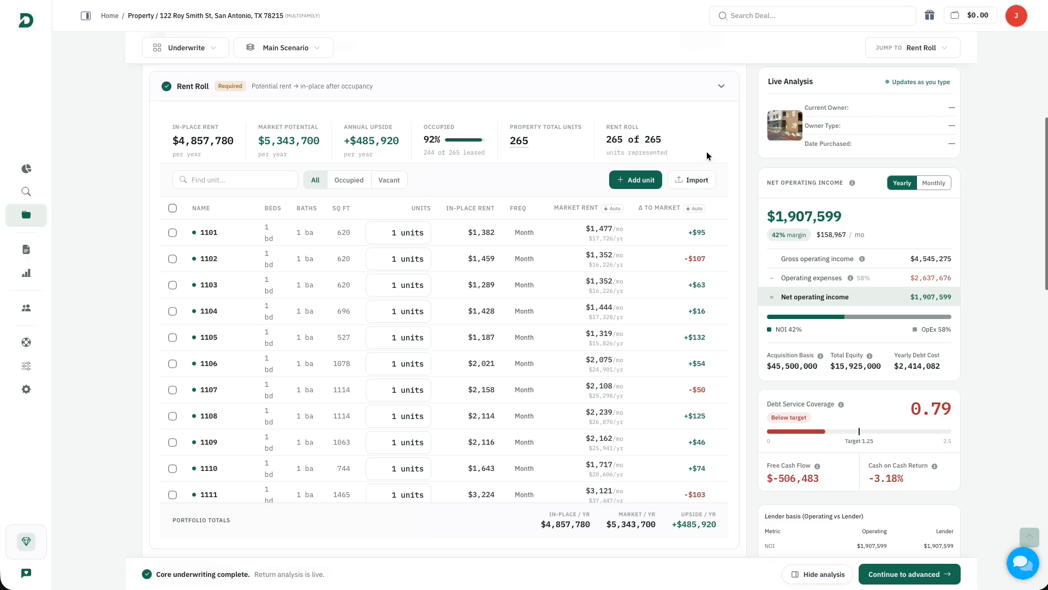
pyautogui.click(713, 88)
pyautogui.click(712, 135)
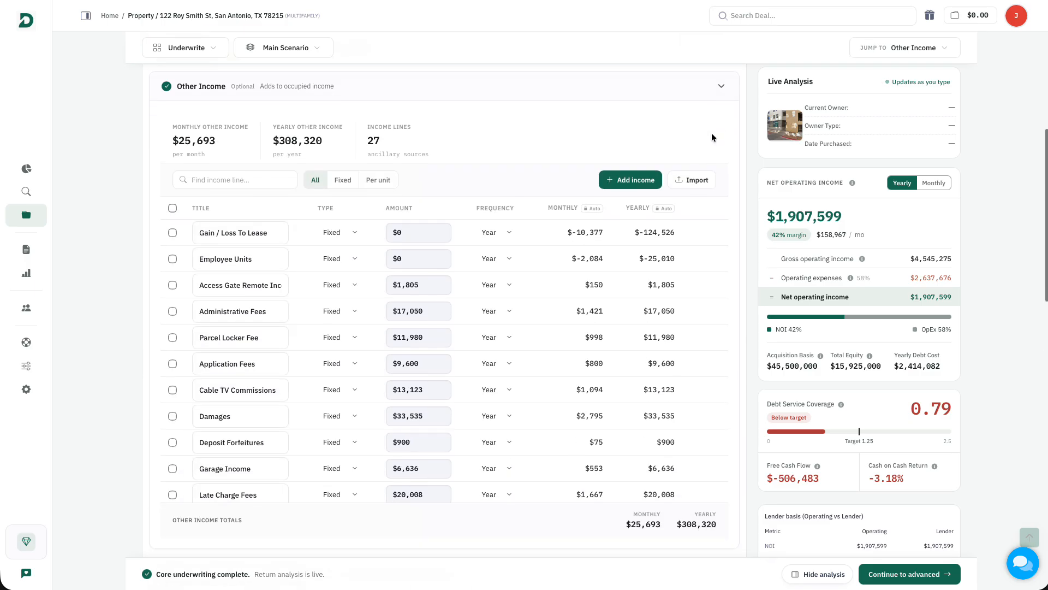
pyautogui.click(721, 86)
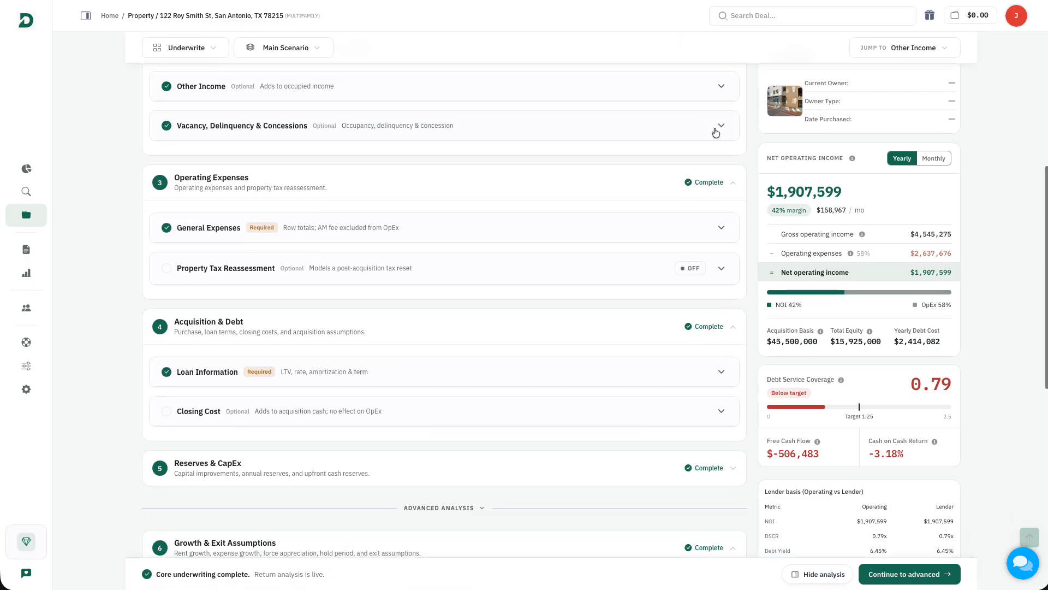
# Review the Vacancy, Delinquency & Concessions section and the imported lines in General Expenses
pyautogui.click(714, 130)
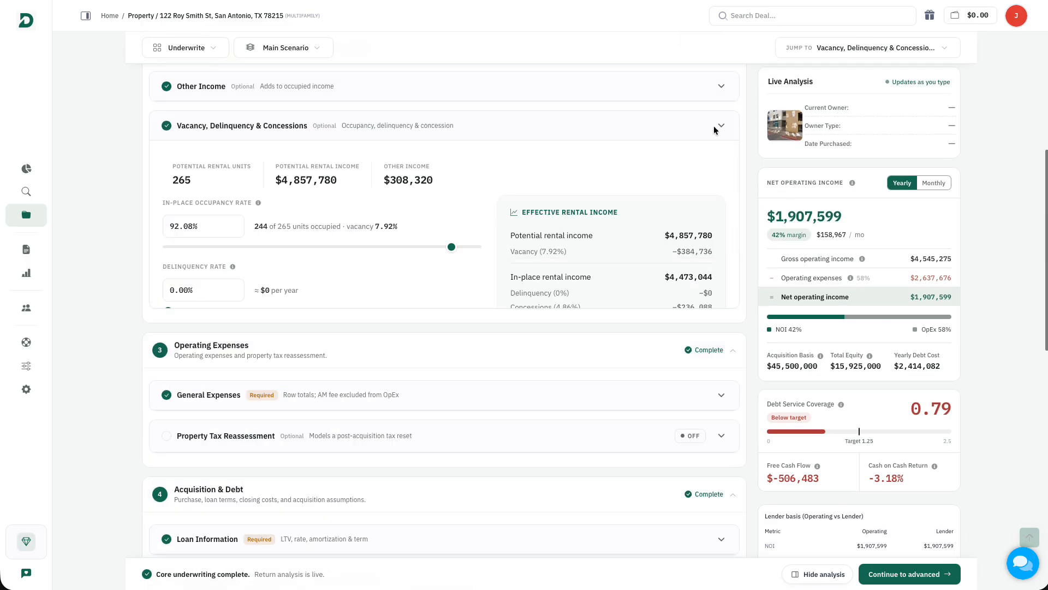
pyautogui.click(718, 96)
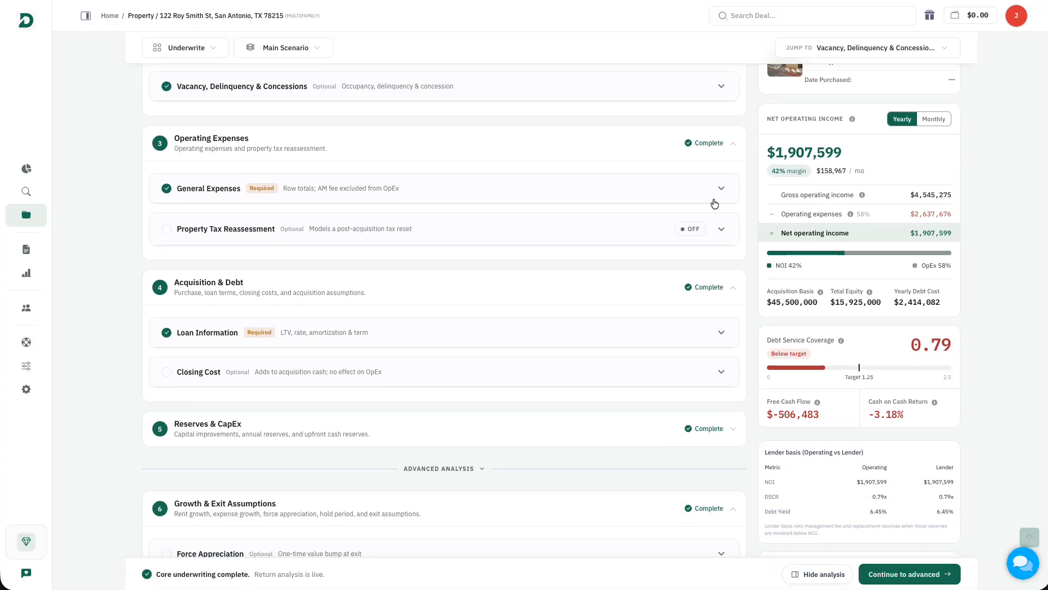
pyautogui.click(713, 198)
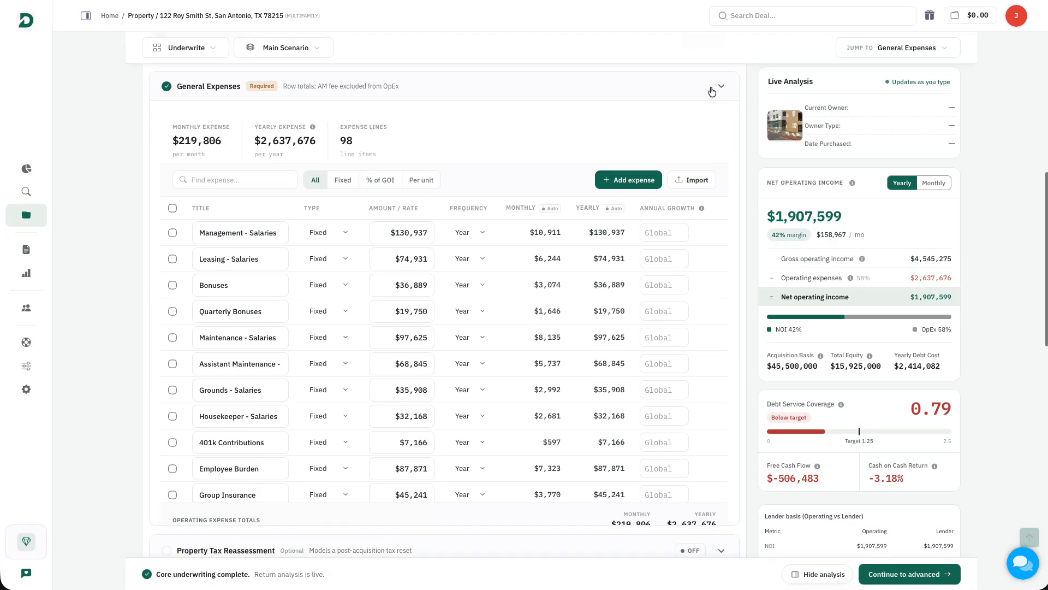
pyautogui.click(712, 92)
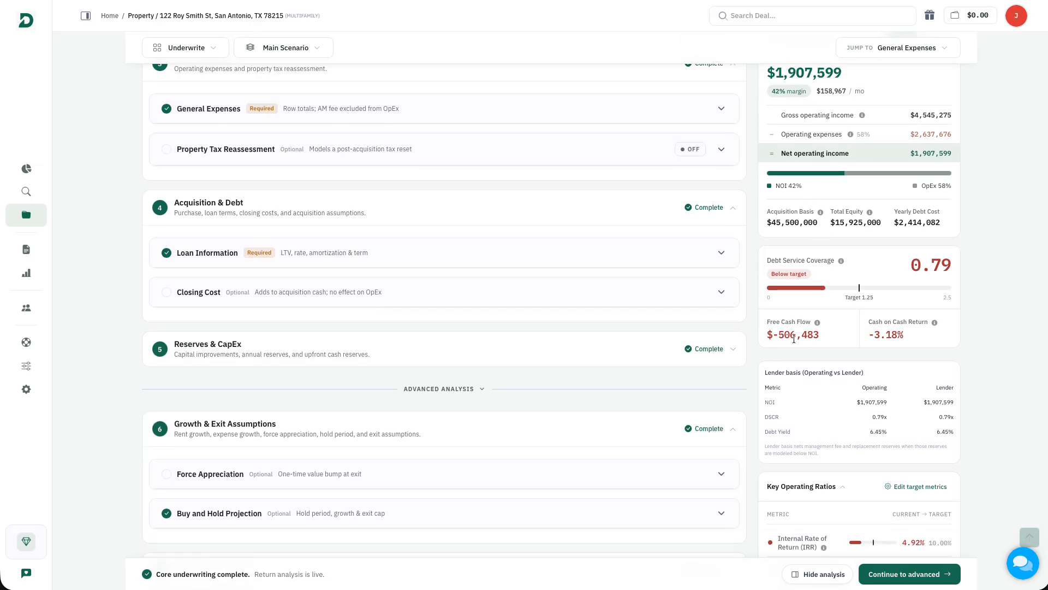
# Expand Loan Information and review its lender sizing details and flagged loan assumptions
pyautogui.click(703, 238)
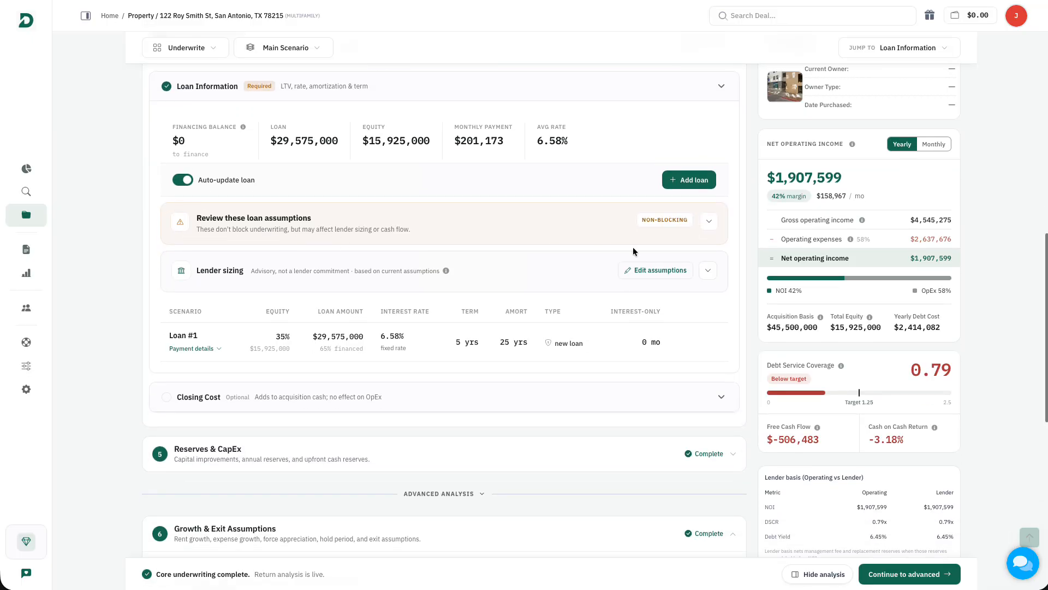
pyautogui.click(704, 276)
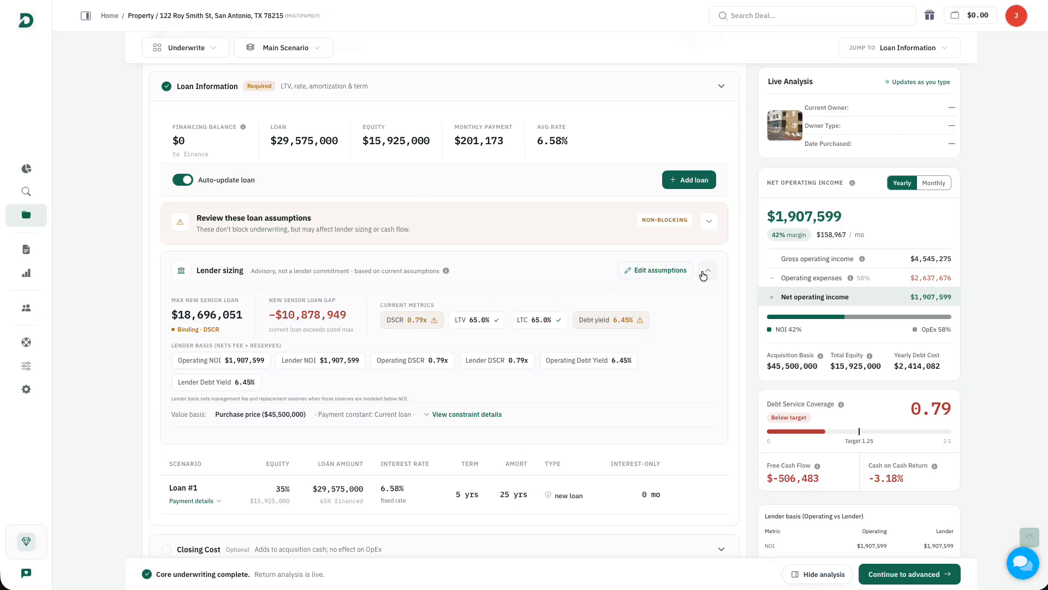
pyautogui.click(703, 273)
pyautogui.click(704, 272)
pyautogui.click(708, 269)
pyautogui.click(710, 223)
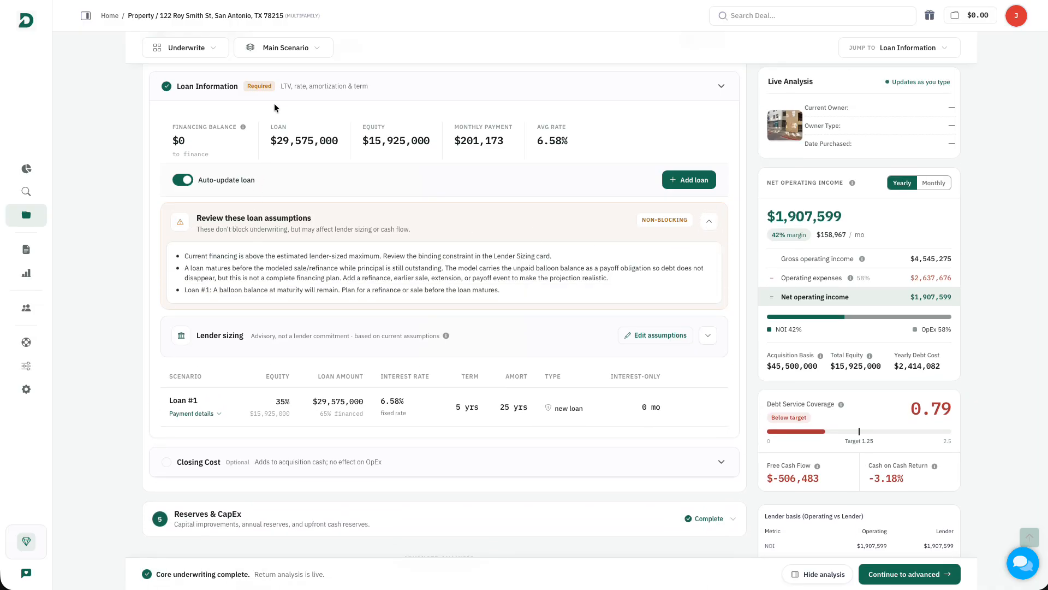
pyautogui.click(708, 225)
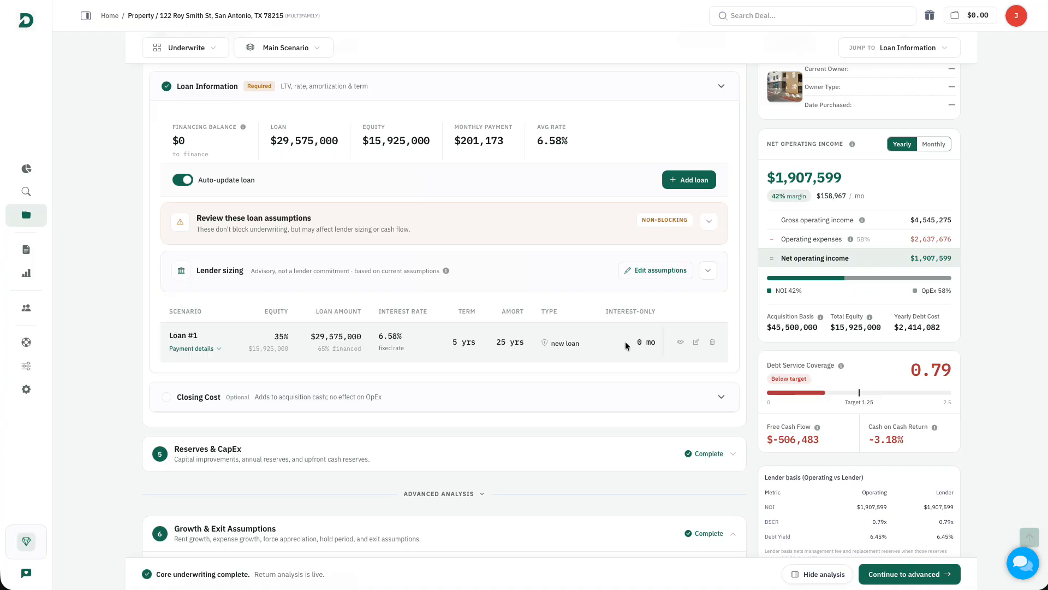
# Edit Loan #1 to use a 5.81% interest rate built from the 5-Year Treasury plus a 1.50% lender spread
pyautogui.click(696, 343)
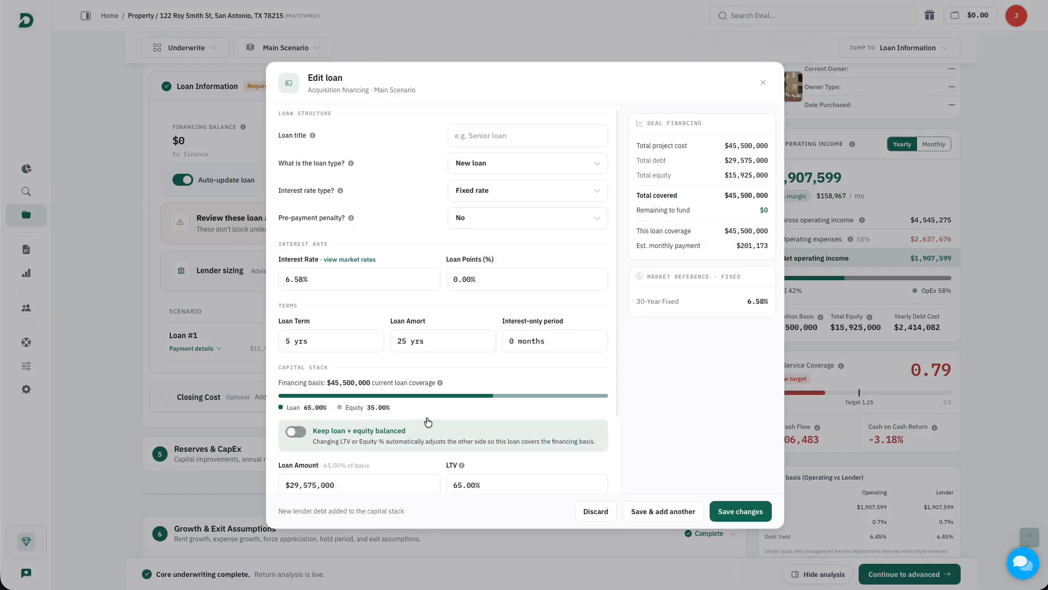
pyautogui.scroll(-3, 429, 412)
pyautogui.scroll(3, 395, 355)
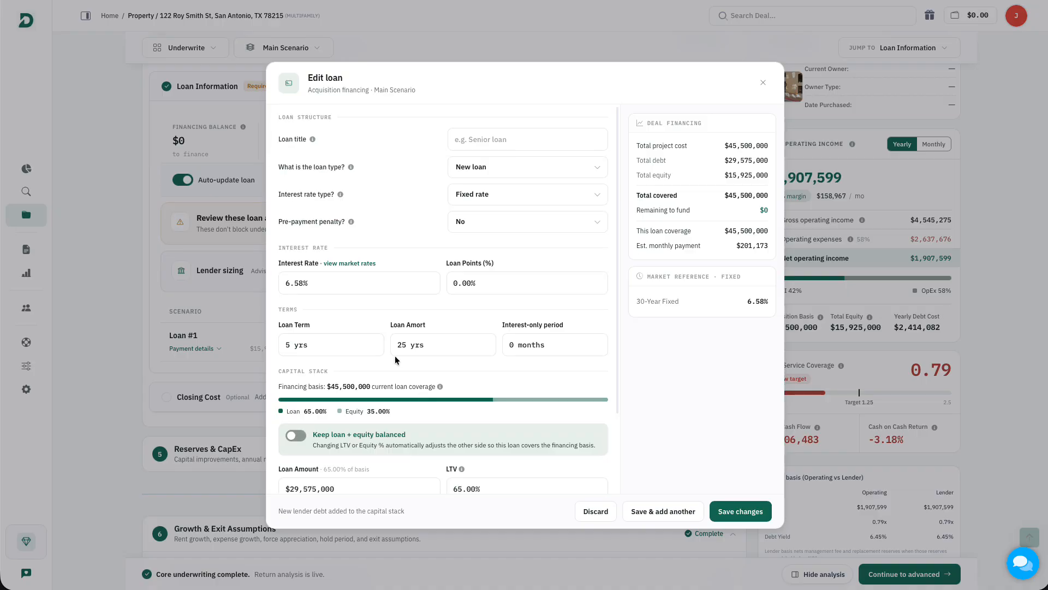
pyautogui.click(353, 263)
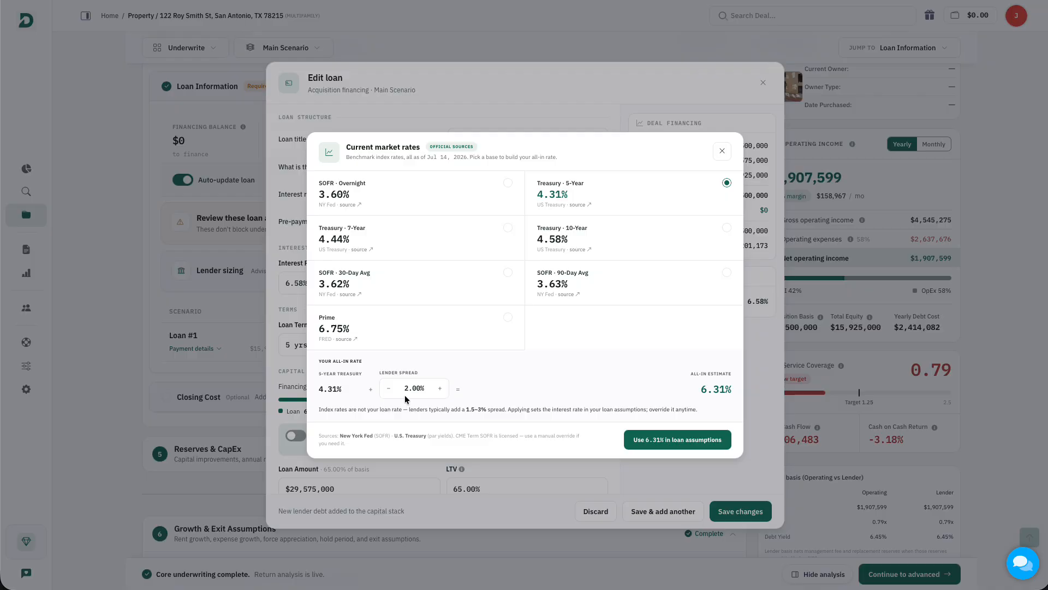
pyautogui.click(389, 388)
pyautogui.click(388, 388)
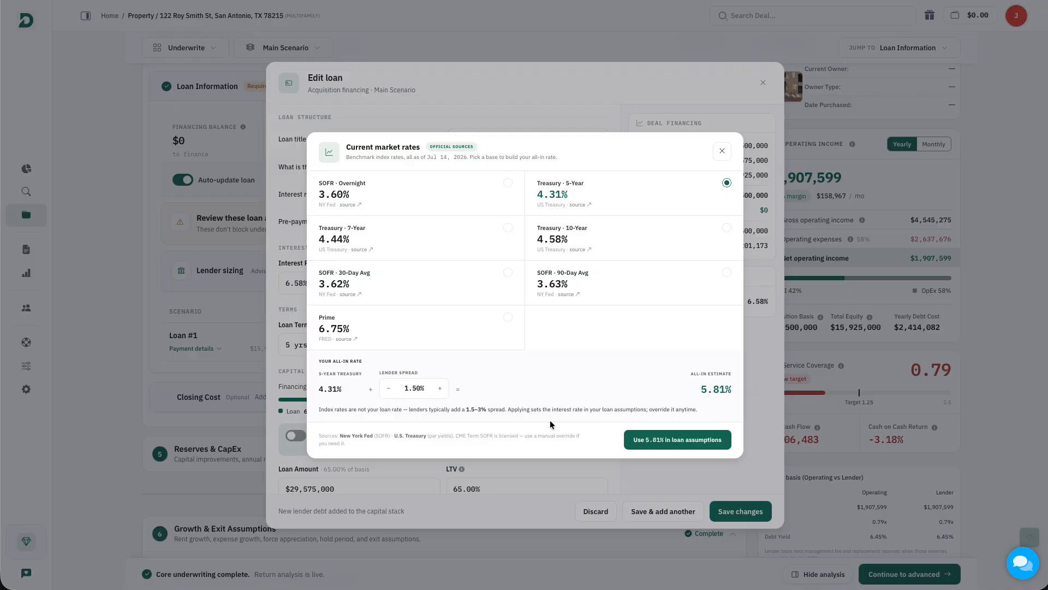
pyautogui.click(663, 440)
# Set Loan #1's interest-only period to 36 months and save the loan changes
pyautogui.click(508, 343)
pyautogui.write('36')
pyautogui.moveTo(579, 400); pyautogui.dragTo(740, 514)
pyautogui.click(612, 392)
pyautogui.scroll(-2, 612, 392)
pyautogui.click(716, 508)
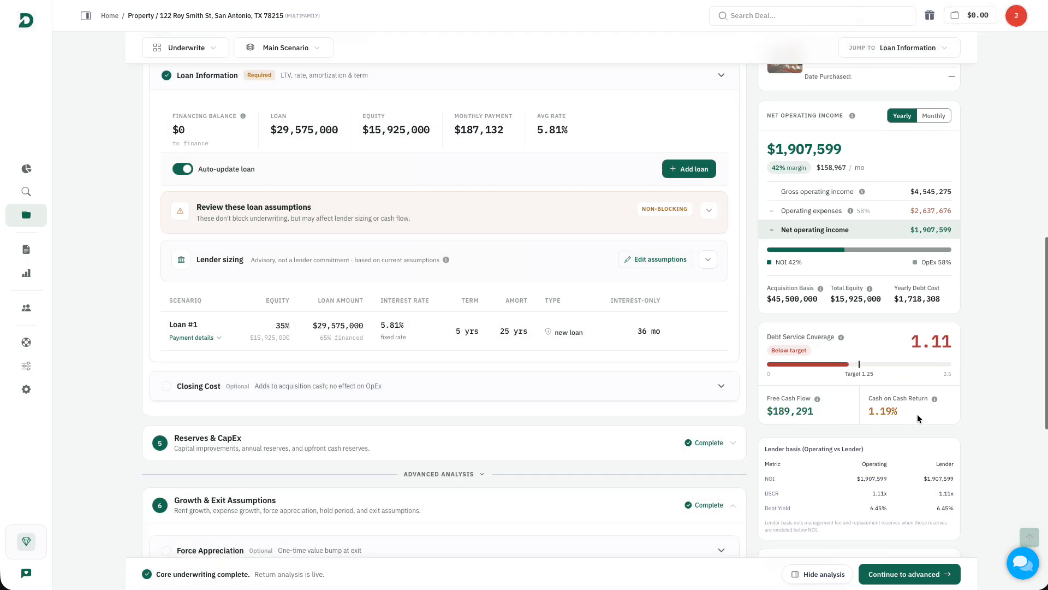
# Expand Property Information and check the purchase price and implied cap rate
pyautogui.scroll(10, 695, 364)
pyautogui.scroll(3, 693, 361)
pyautogui.click(710, 353)
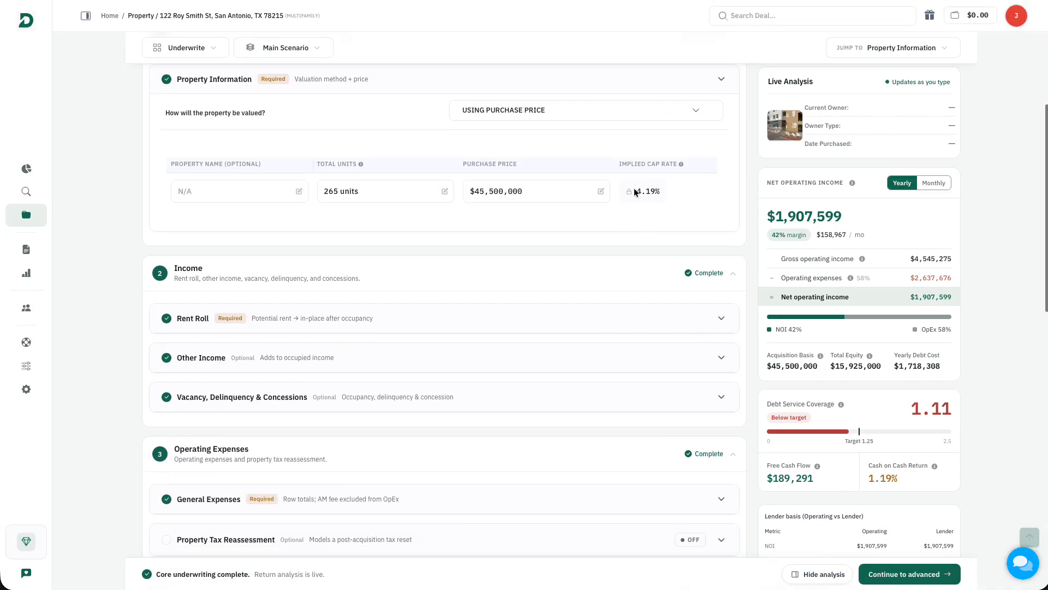
pyautogui.scroll(5, 693, 218)
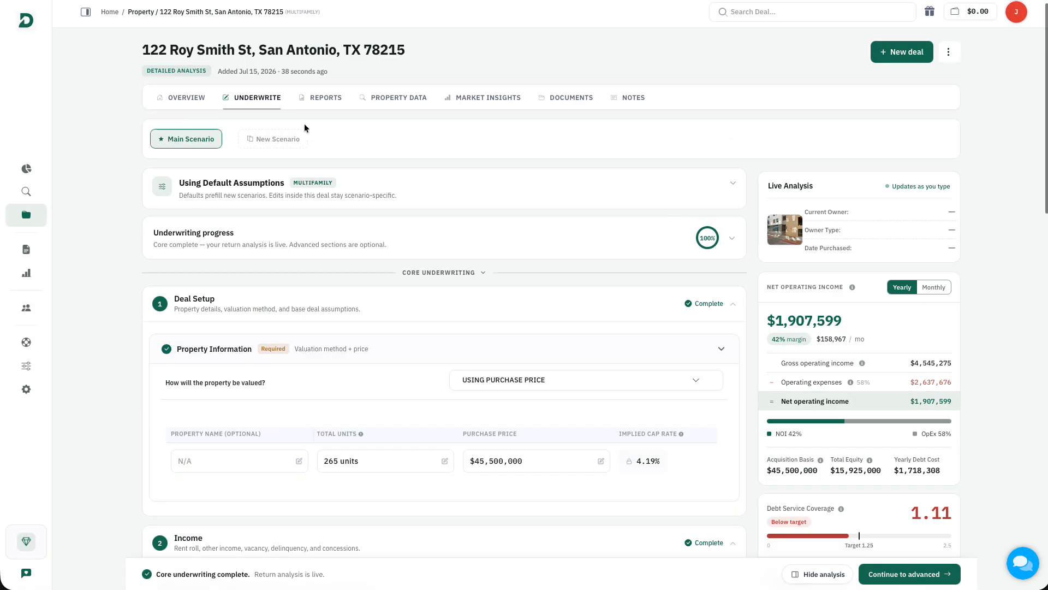
# Create a new scenario named 35m, cloned from Main Scenario
pyautogui.click(291, 140)
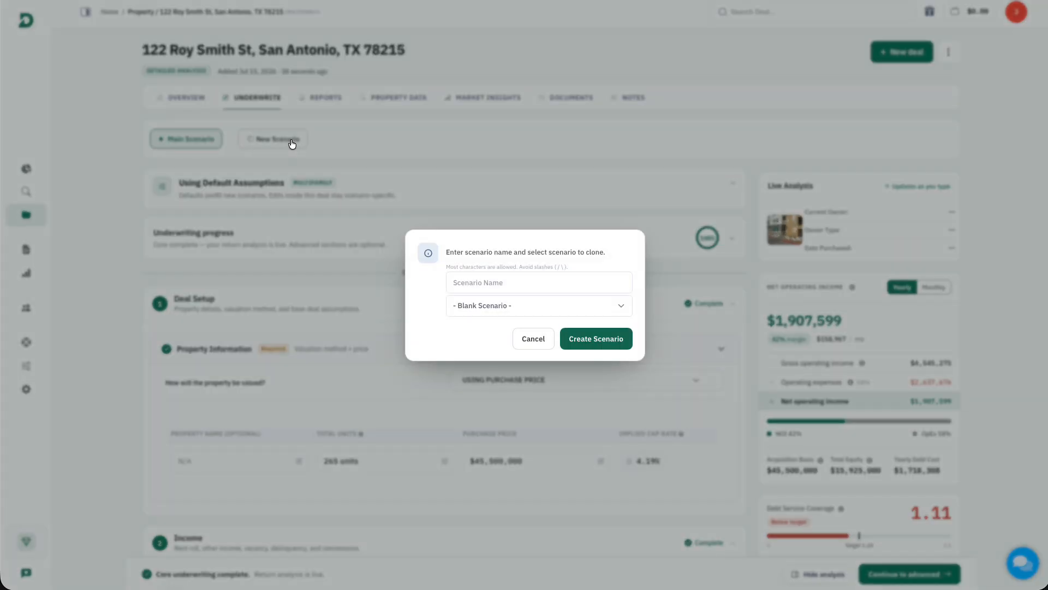
pyautogui.click(552, 286)
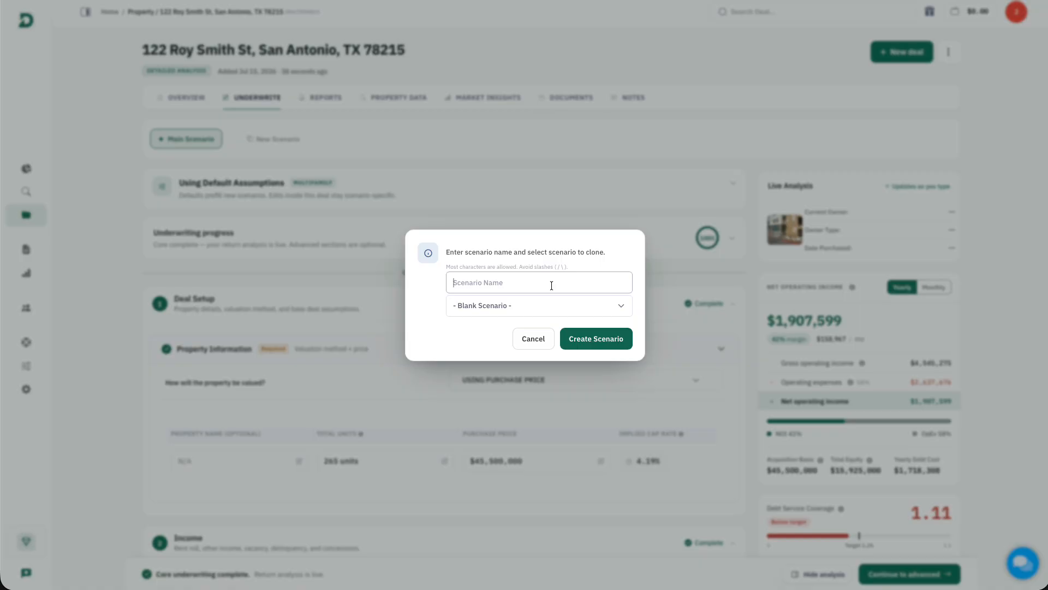
pyautogui.write('35')
pyautogui.click(556, 307)
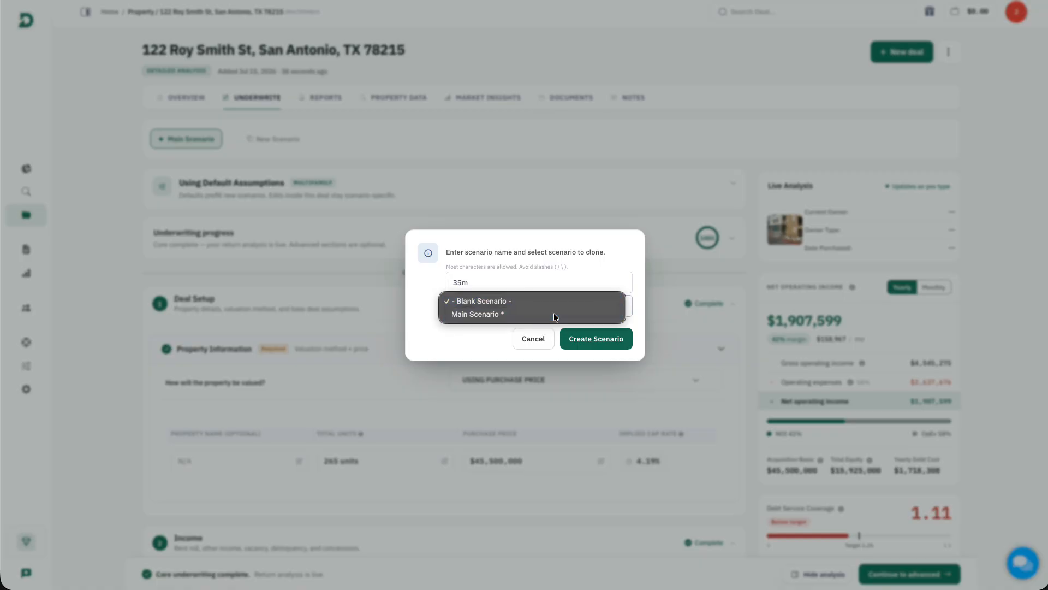
pyautogui.click(554, 313)
pyautogui.click(584, 339)
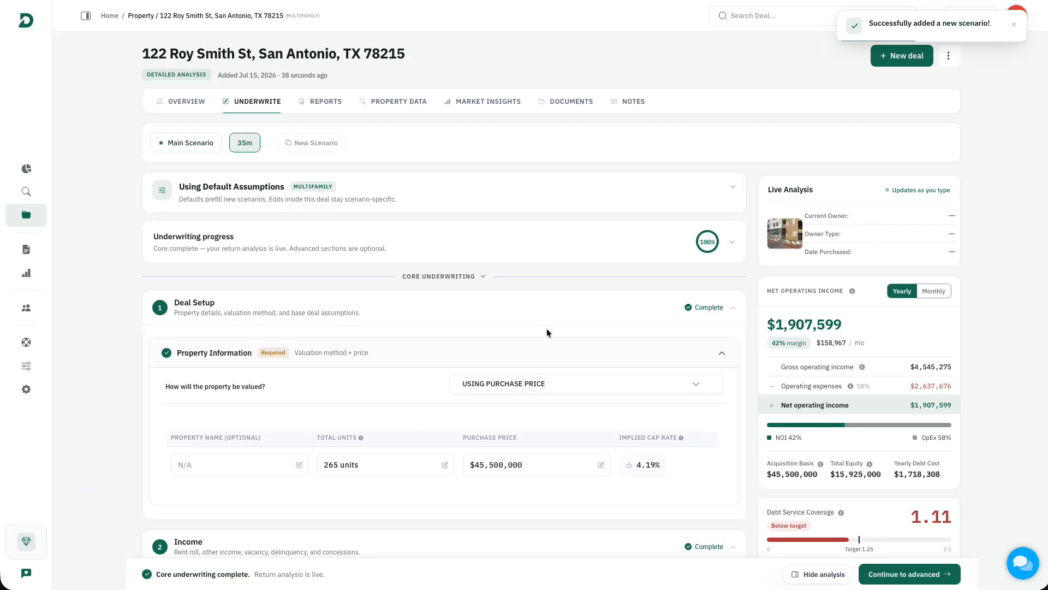
# Set the purchase price in the 35m scenario to $35,500,000
pyautogui.scroll(-1, 622, 398)
pyautogui.click(479, 448)
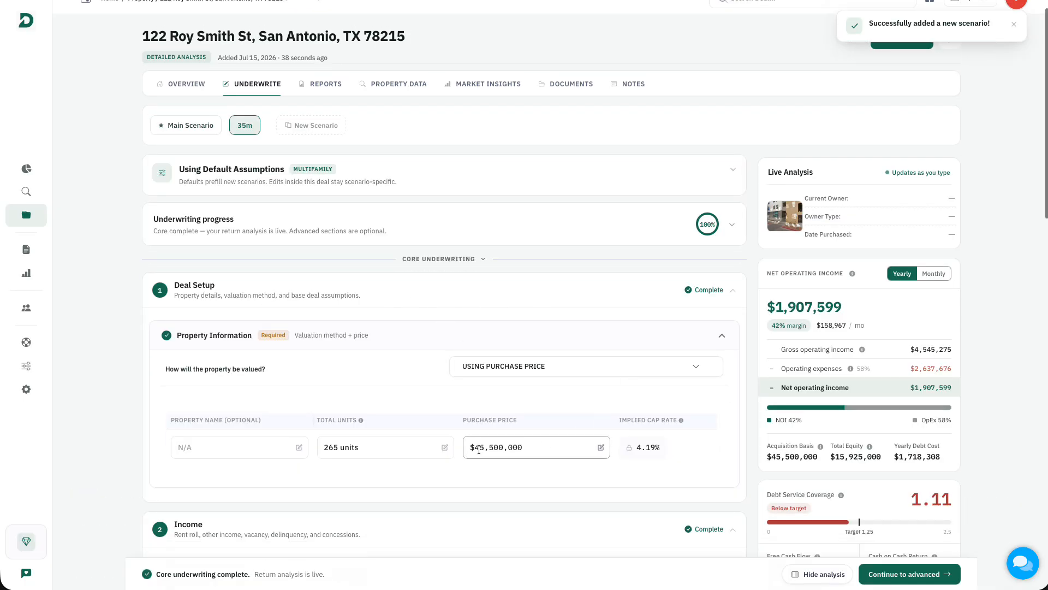
pyautogui.moveTo(478, 448); pyautogui.dragTo(489, 449)
pyautogui.write('35')
pyautogui.click(569, 403)
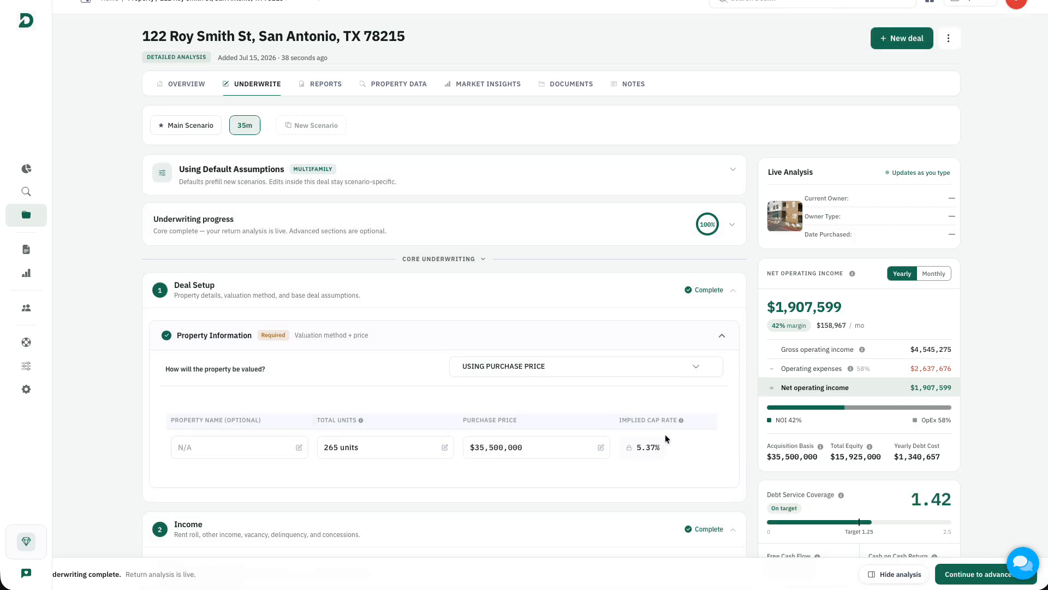
# Review the 35m scenario's return metrics, loan information and lender sizing details
pyautogui.scroll(-1, 771, 429)
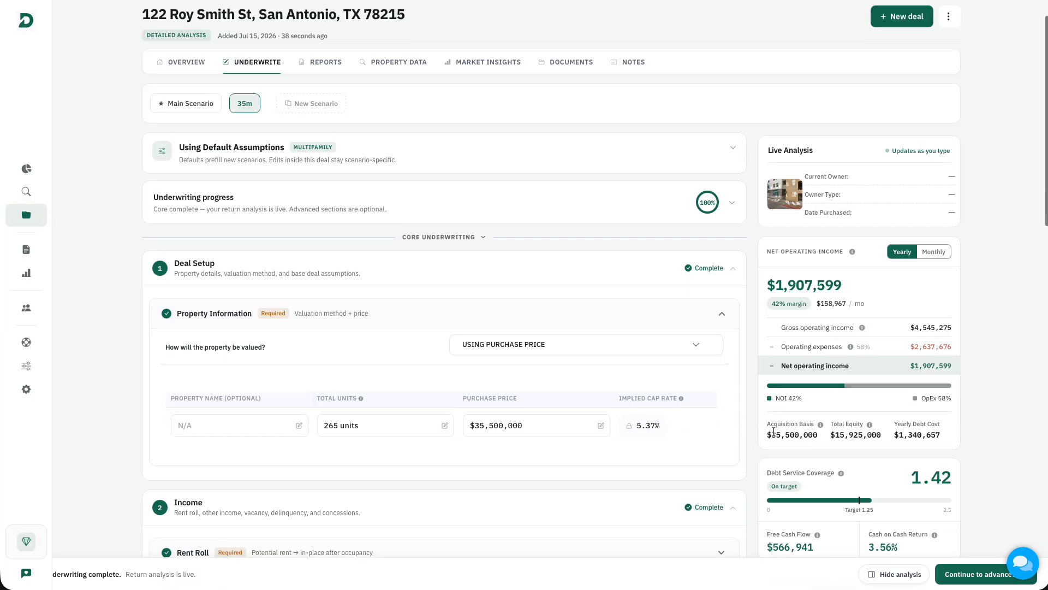
pyautogui.scroll(-4, 770, 451)
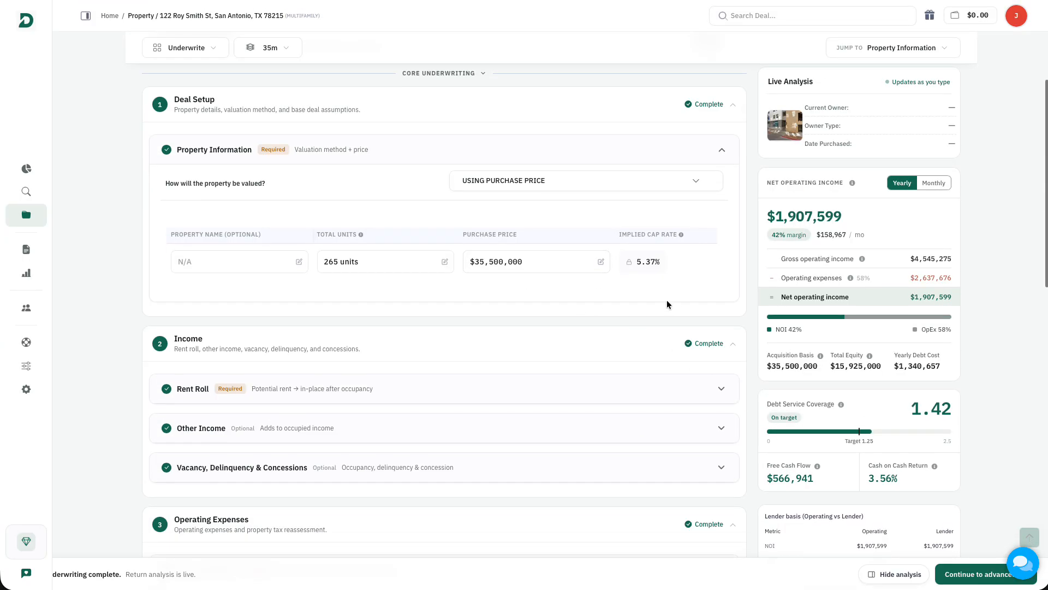
pyautogui.scroll(-7, 756, 345)
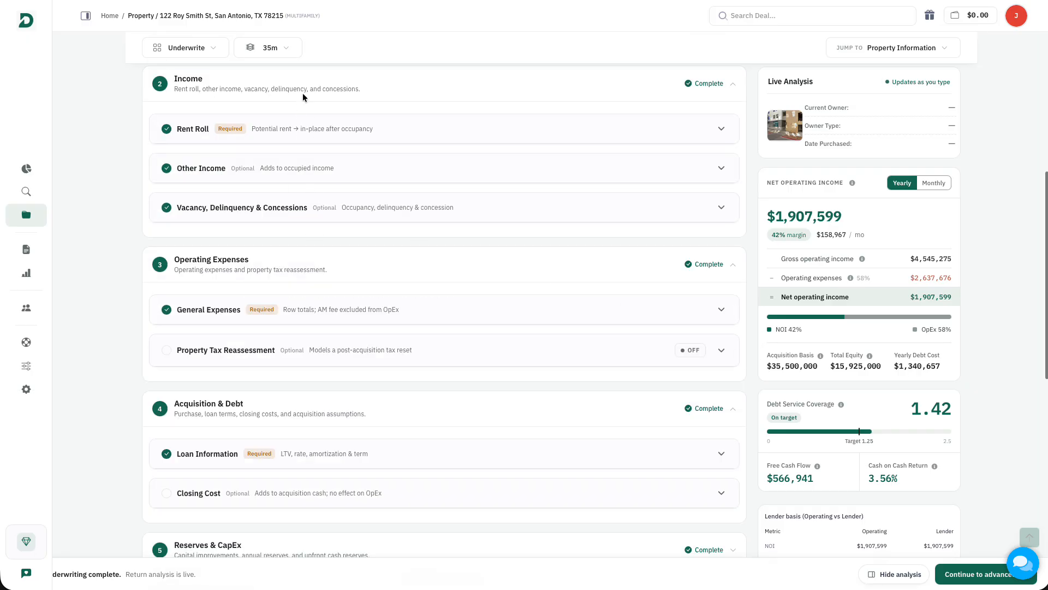
pyautogui.scroll(-3, 356, 327)
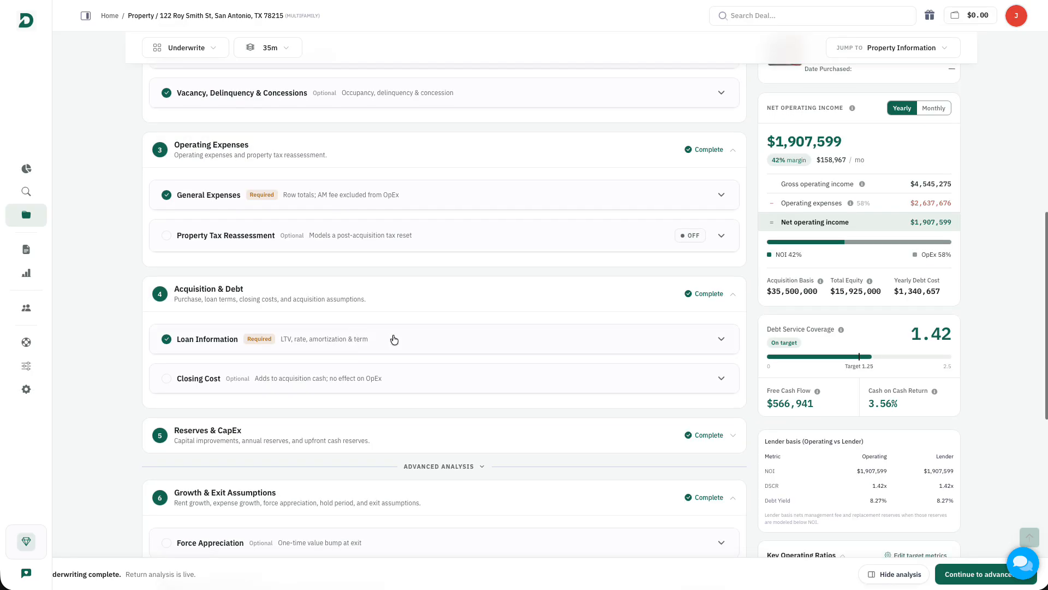
pyautogui.click(375, 339)
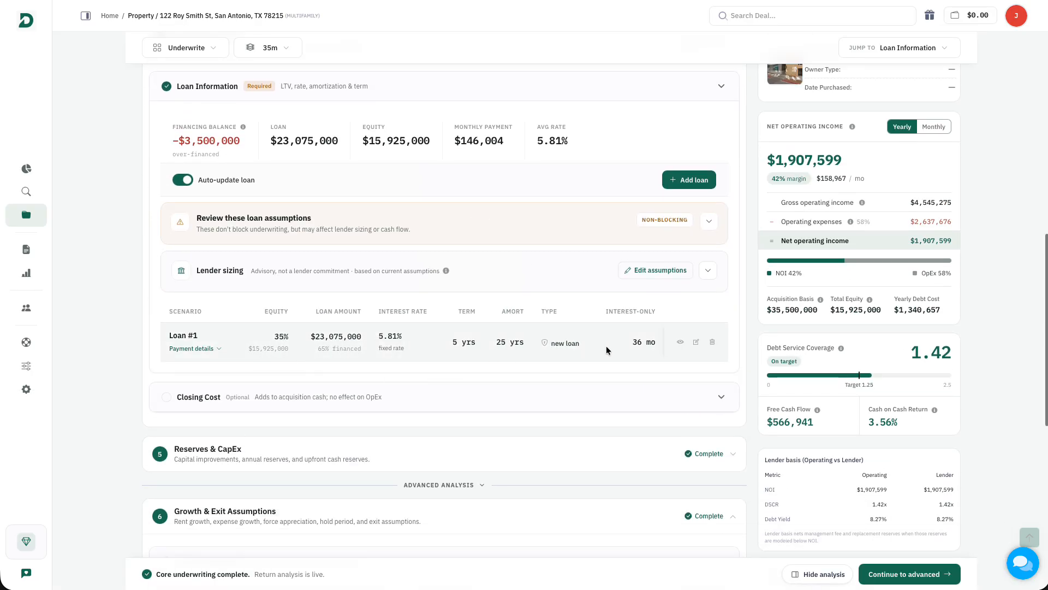
pyautogui.click(709, 275)
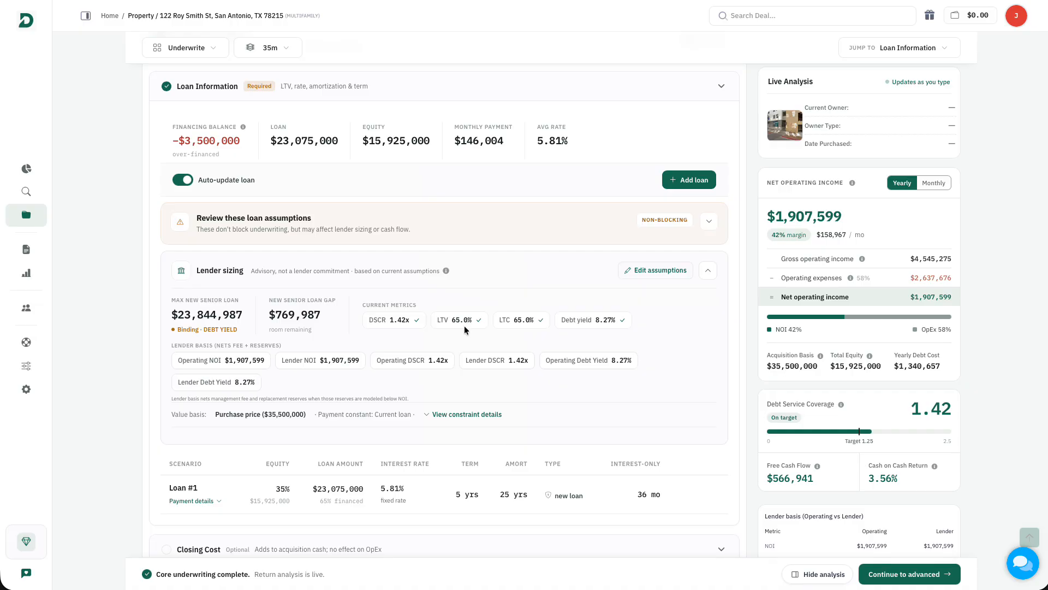
pyautogui.click(710, 272)
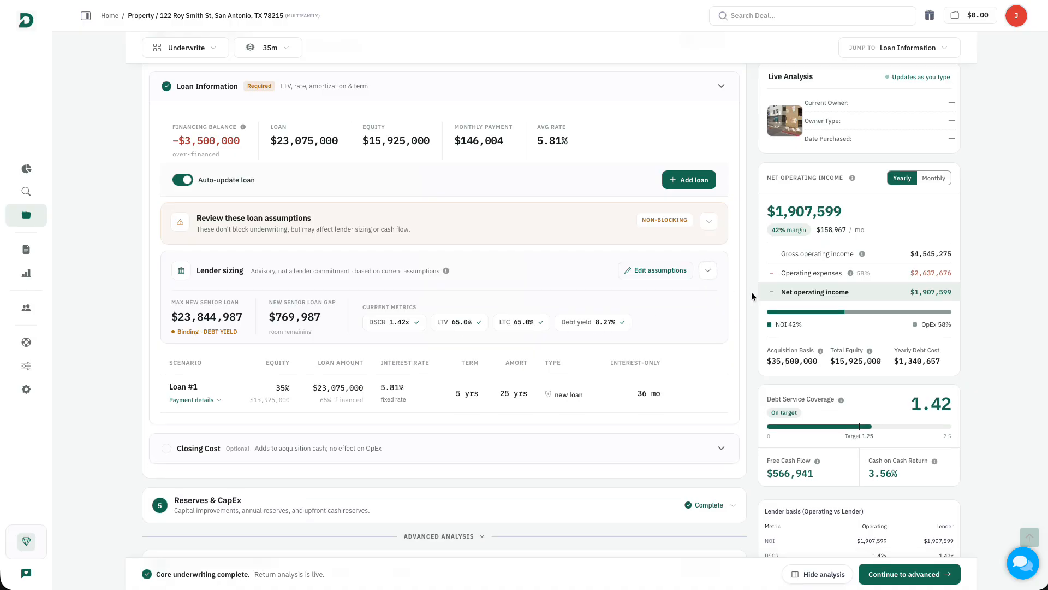
# Expand Closing Cost and set the Closing Costs line item to 3% of the purchase price
pyautogui.scroll(-3, 736, 400)
pyautogui.scroll(-2, 736, 400)
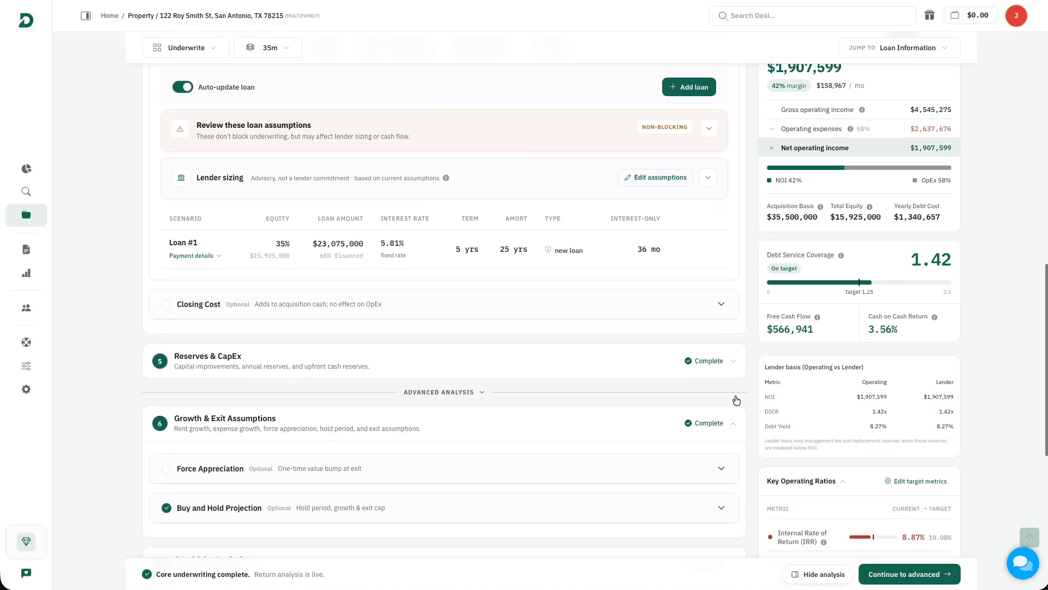
pyautogui.click(366, 250)
pyautogui.scroll(2, 452, 289)
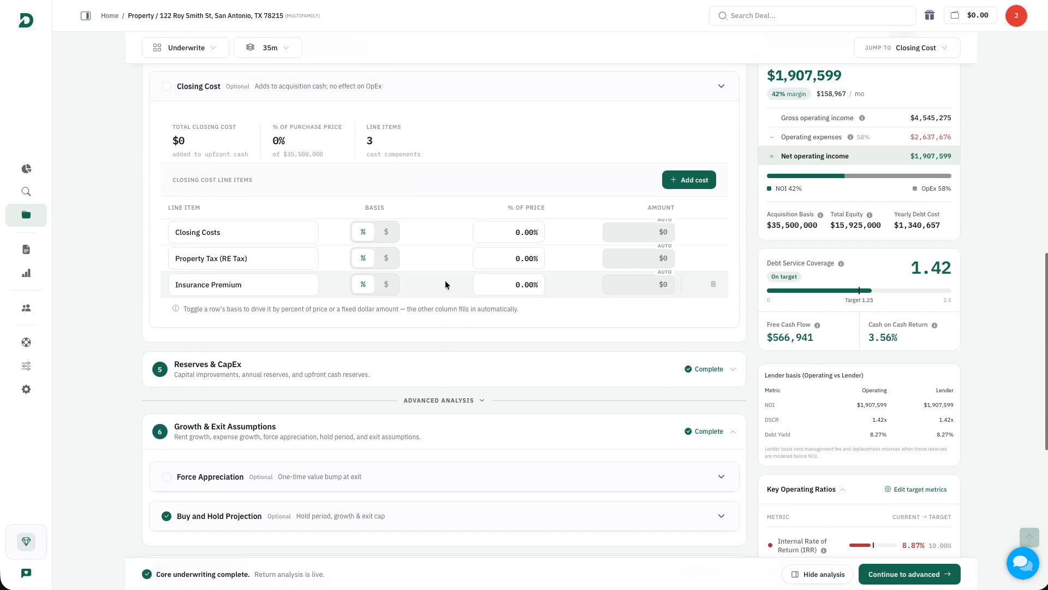
pyautogui.moveTo(519, 234); pyautogui.dragTo(496, 233)
pyautogui.write('3')
pyautogui.press('Return')
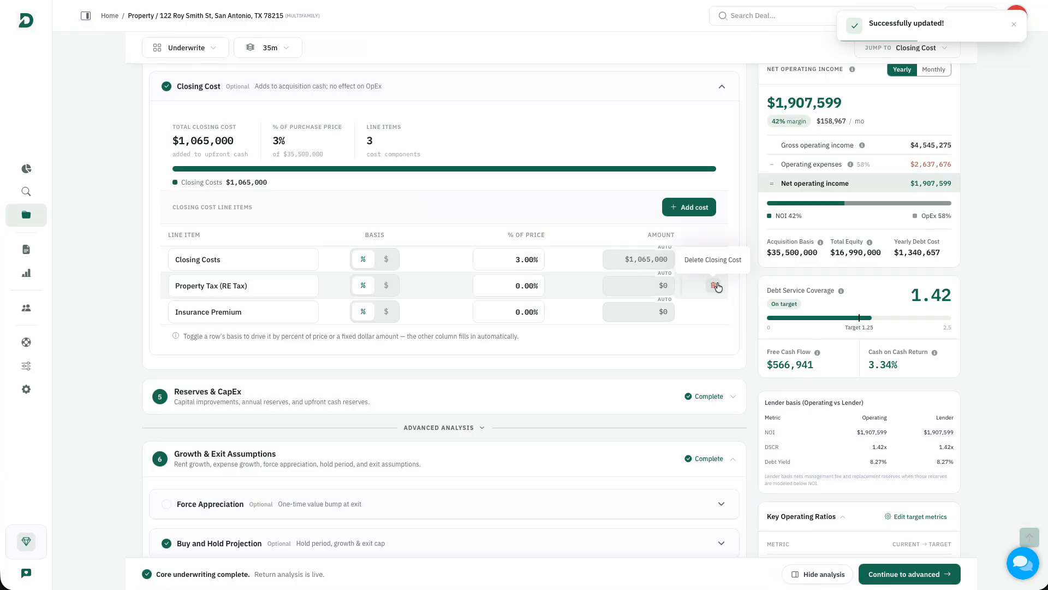
# Expand Reserves & CapEx, review the Capital Expenditure options, and collapse Capital Expenditure without adding an item
pyautogui.click(686, 403)
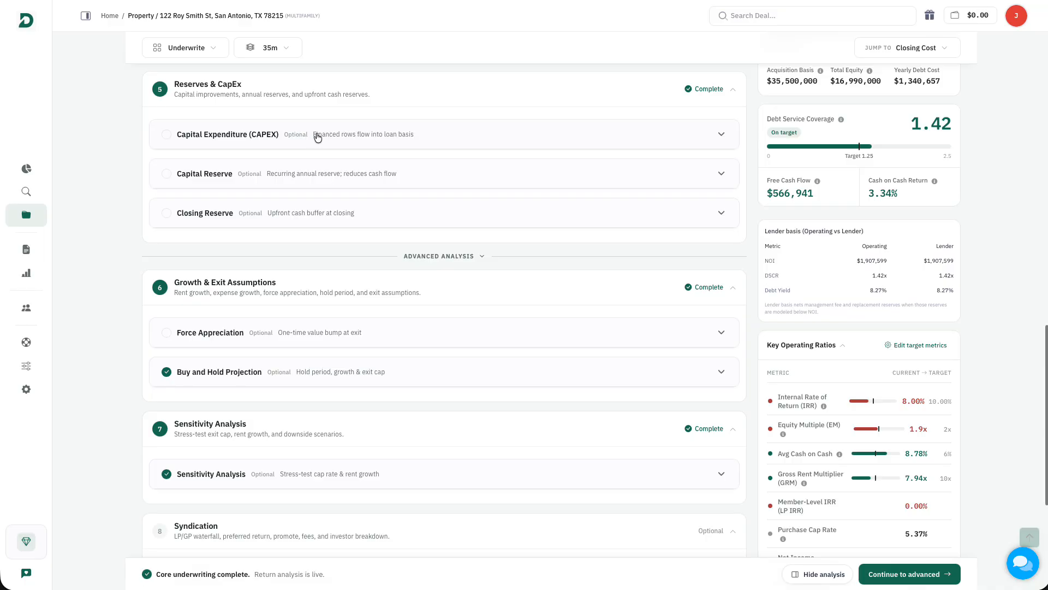
pyautogui.click(444, 137)
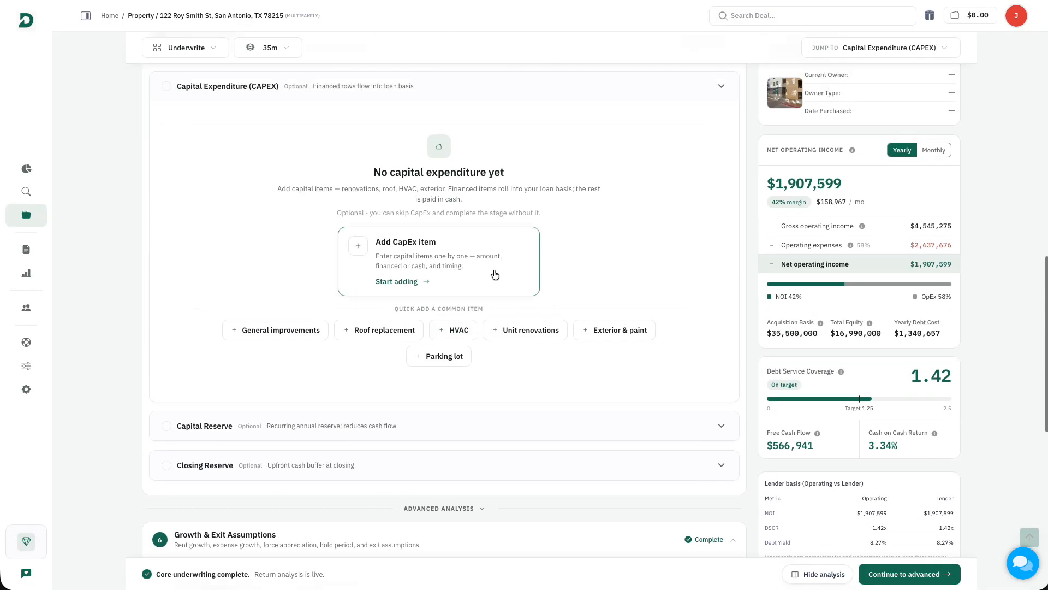
pyautogui.click(609, 89)
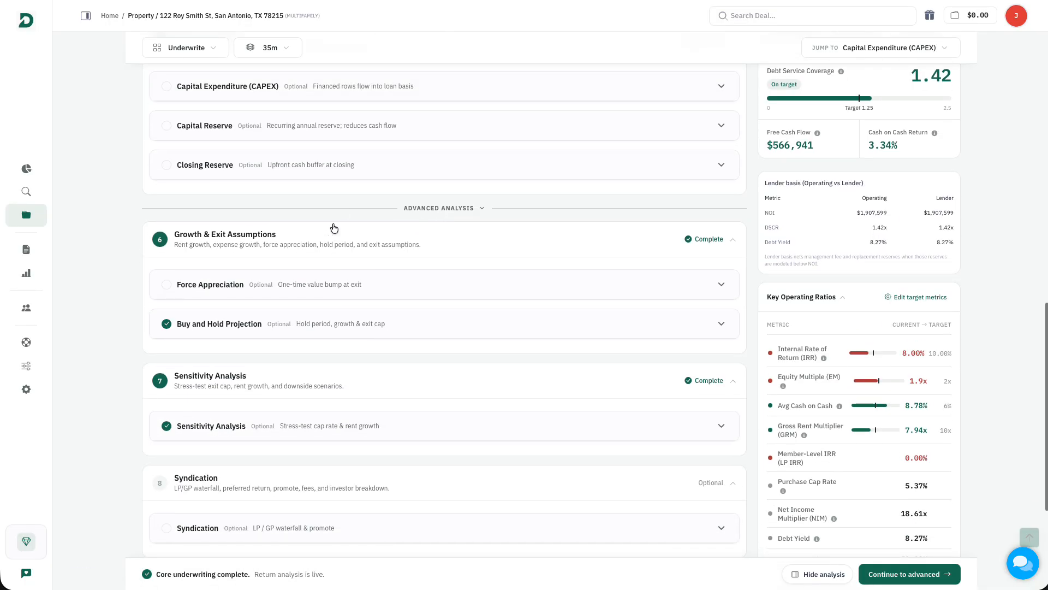
# Add an All Replacement Reserves capital reserve of $250 per unit yearly for 265 units
pyautogui.click(381, 124)
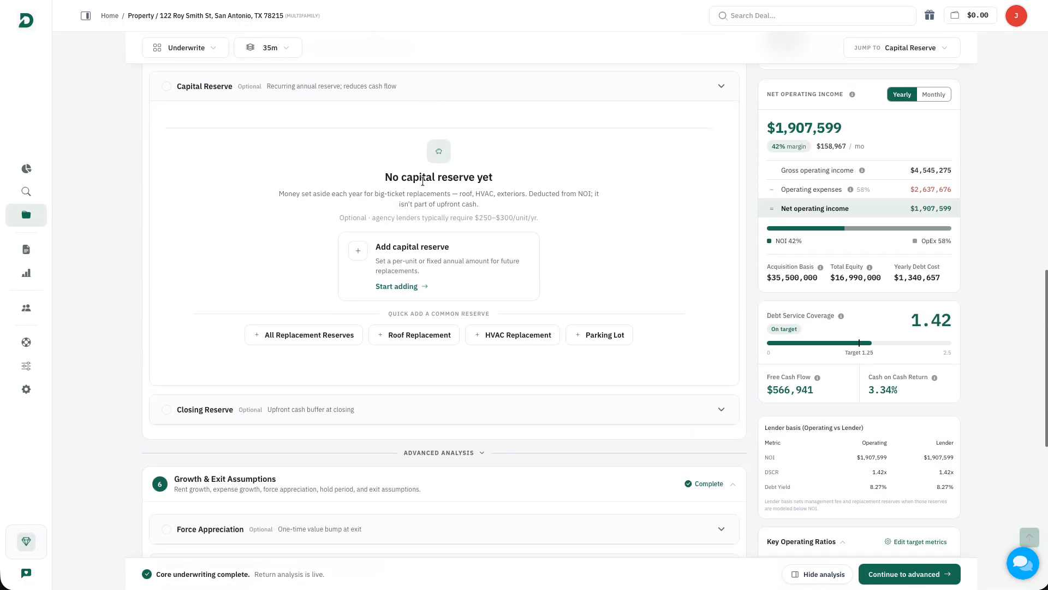
pyautogui.click(313, 336)
pyautogui.click(304, 352)
pyautogui.write('250')
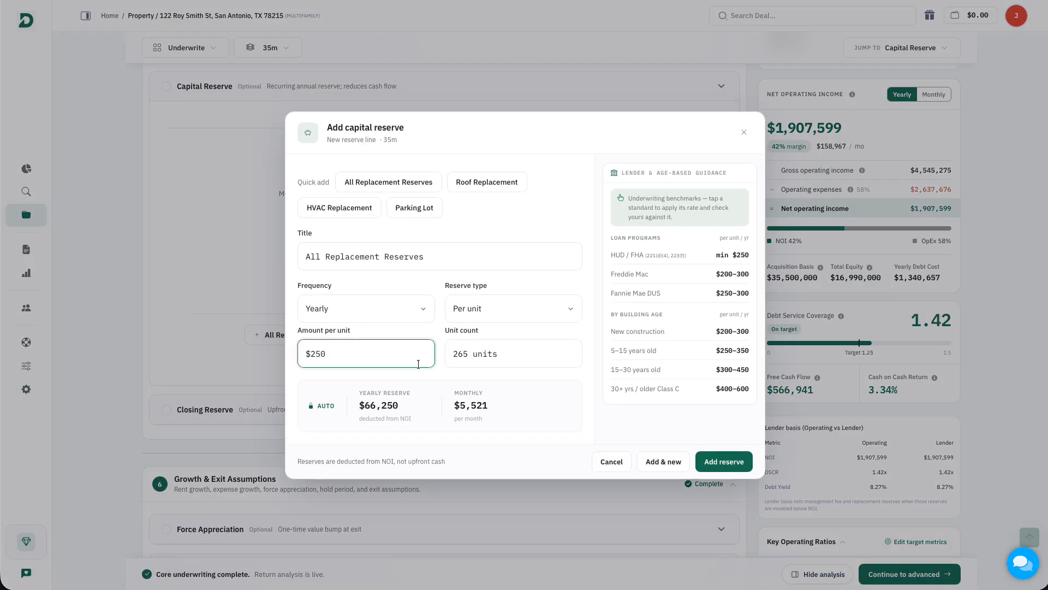
pyautogui.click(722, 462)
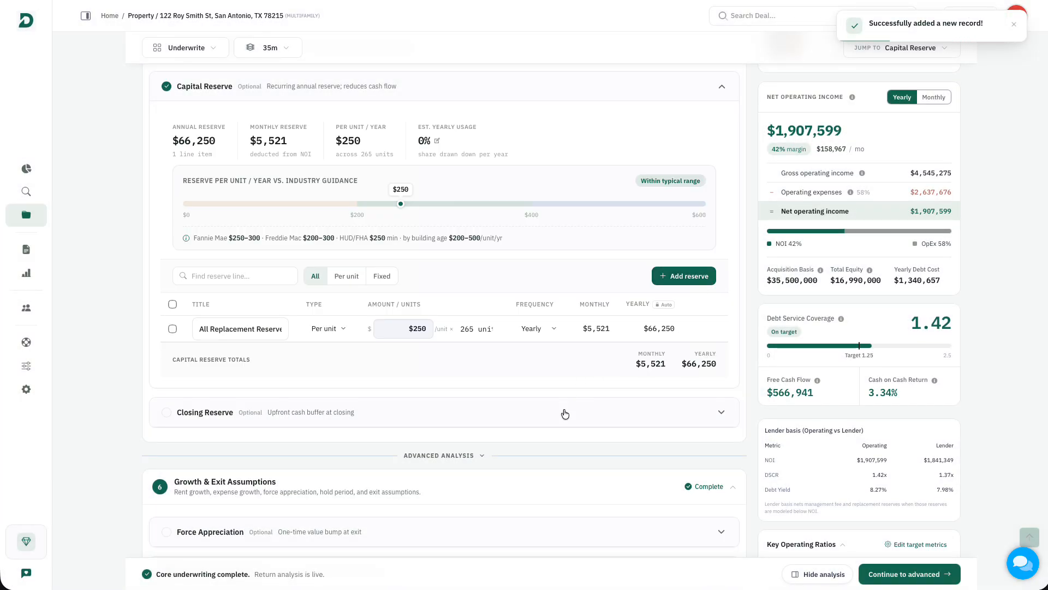
# Add a Tax & Insurance Escrow closing reserve of $500,000
pyautogui.click(565, 413)
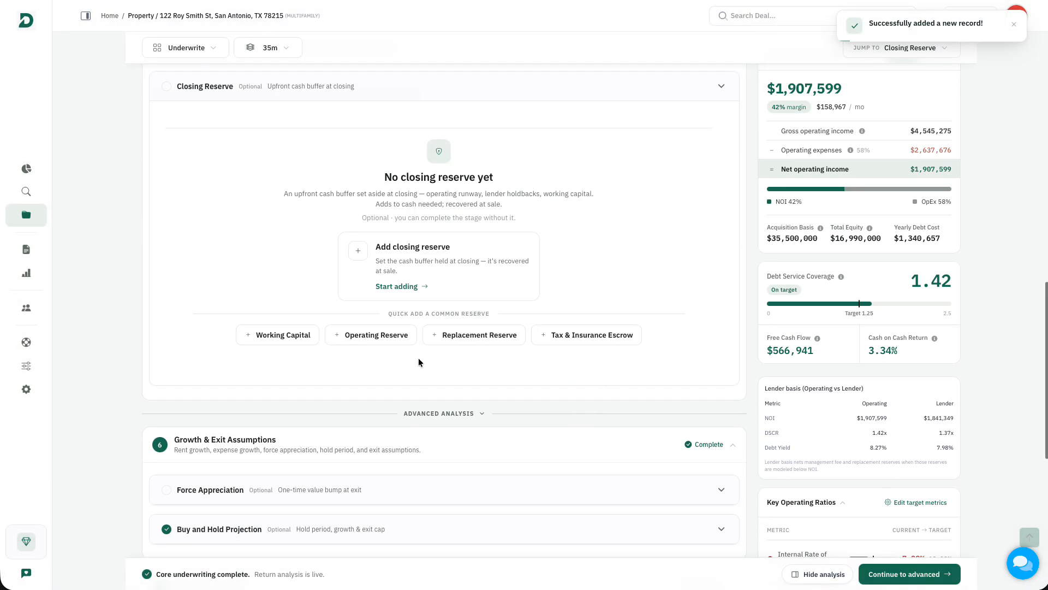
pyautogui.click(605, 335)
pyautogui.write('50000')
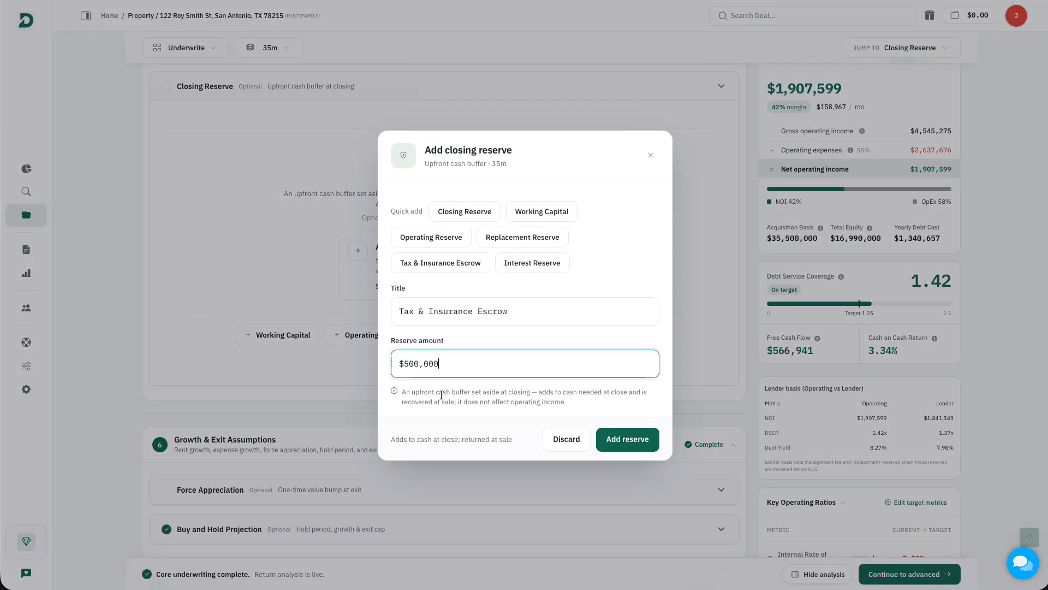
pyautogui.click(627, 439)
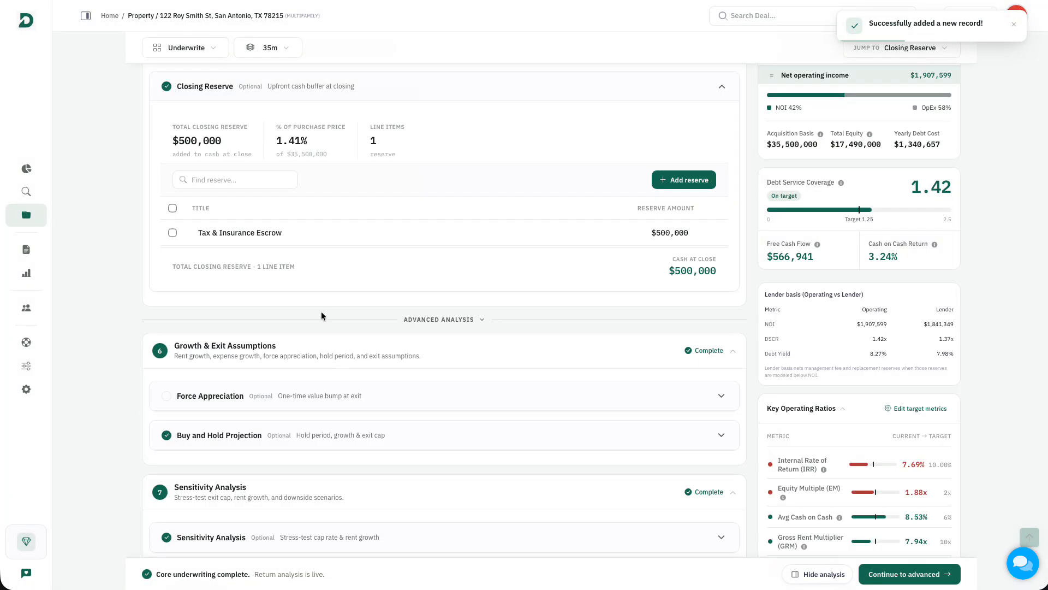
# Add a second closing reserve titled Closing Reserve with an amount of $2,500,000
pyautogui.click(687, 179)
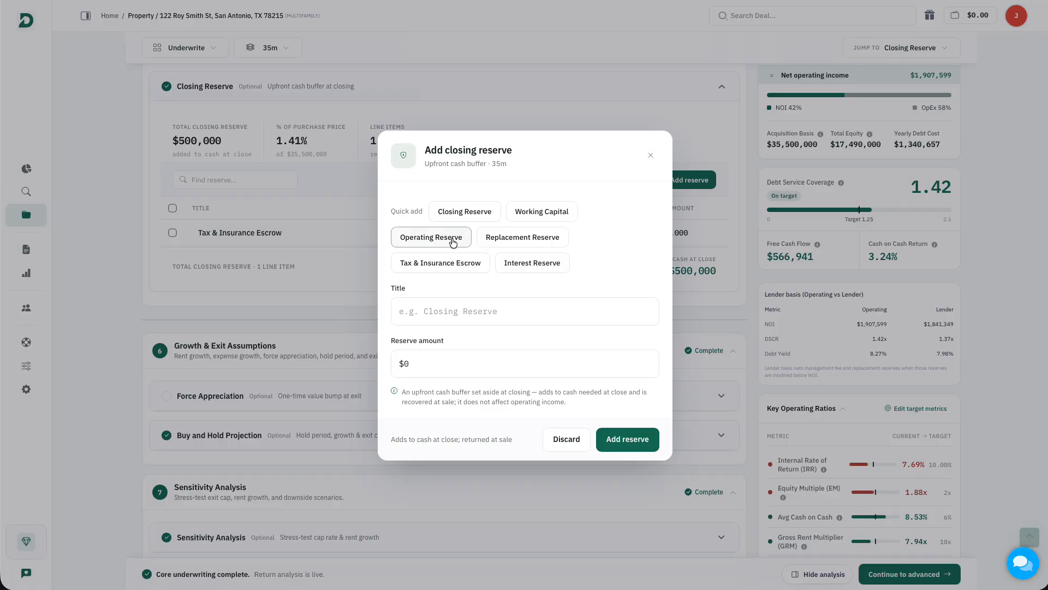
pyautogui.click(465, 215)
pyautogui.click(435, 364)
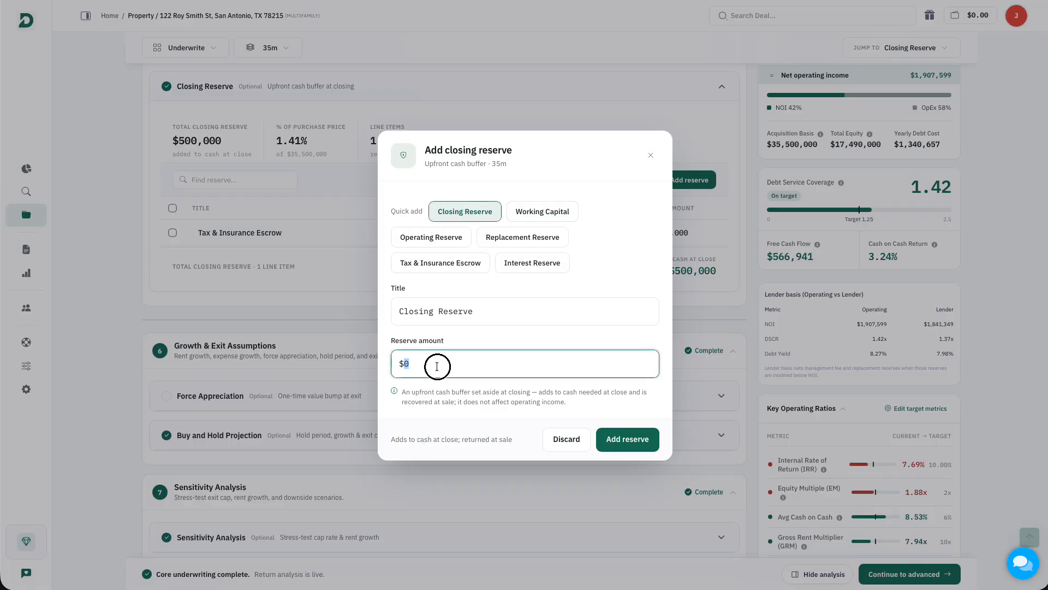
pyautogui.write('2500000')
pyautogui.click(638, 445)
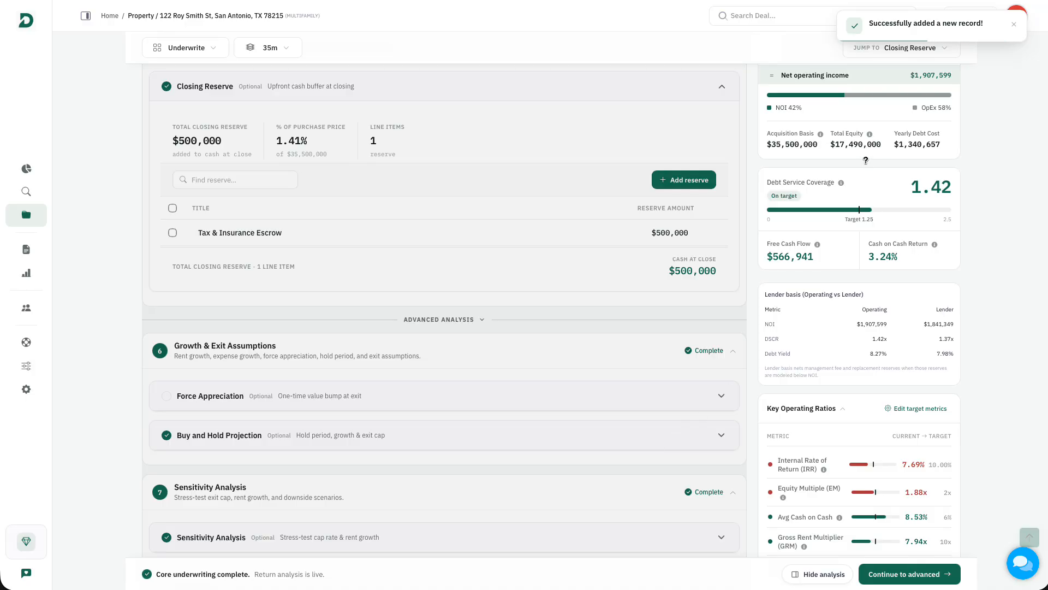
# Start a Pet Rent value-add under Force Appreciation and set the units affected to 100
pyautogui.scroll(-2, 650, 336)
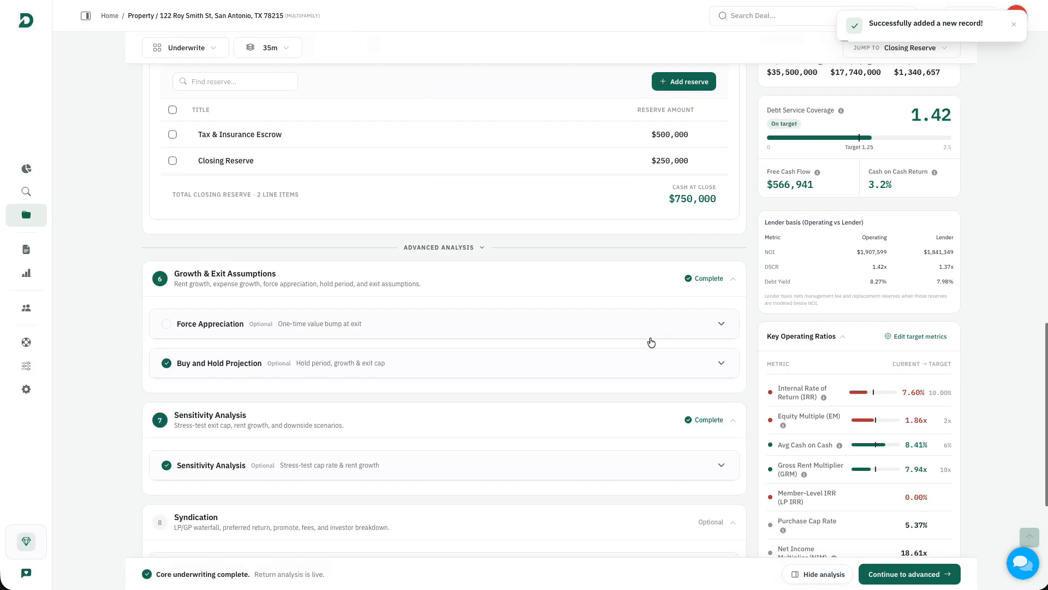
pyautogui.click(692, 325)
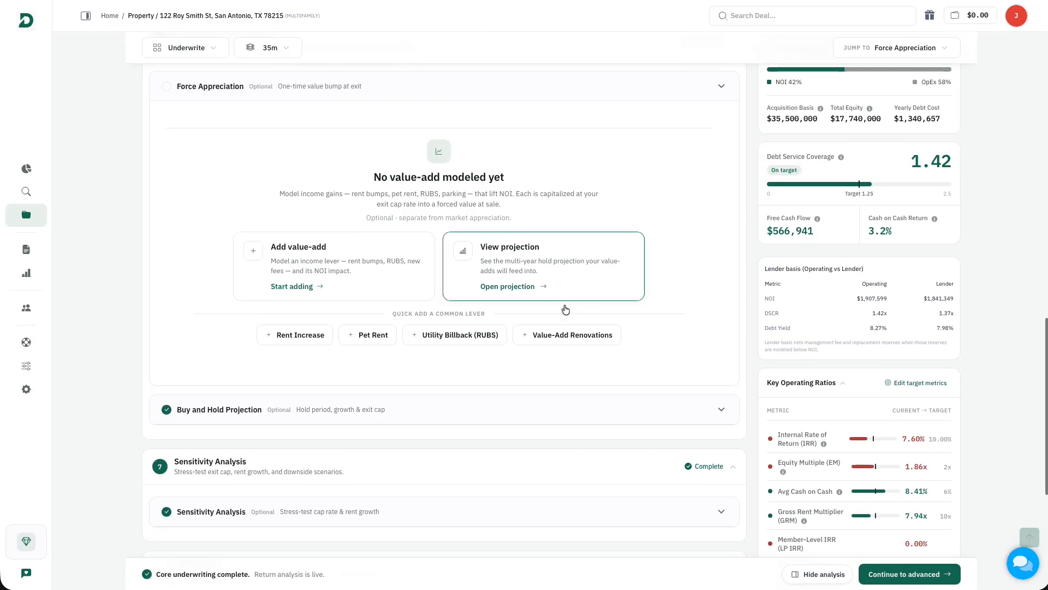
pyautogui.click(365, 336)
pyautogui.moveTo(553, 342); pyautogui.dragTo(511, 343)
pyautogui.write('300')
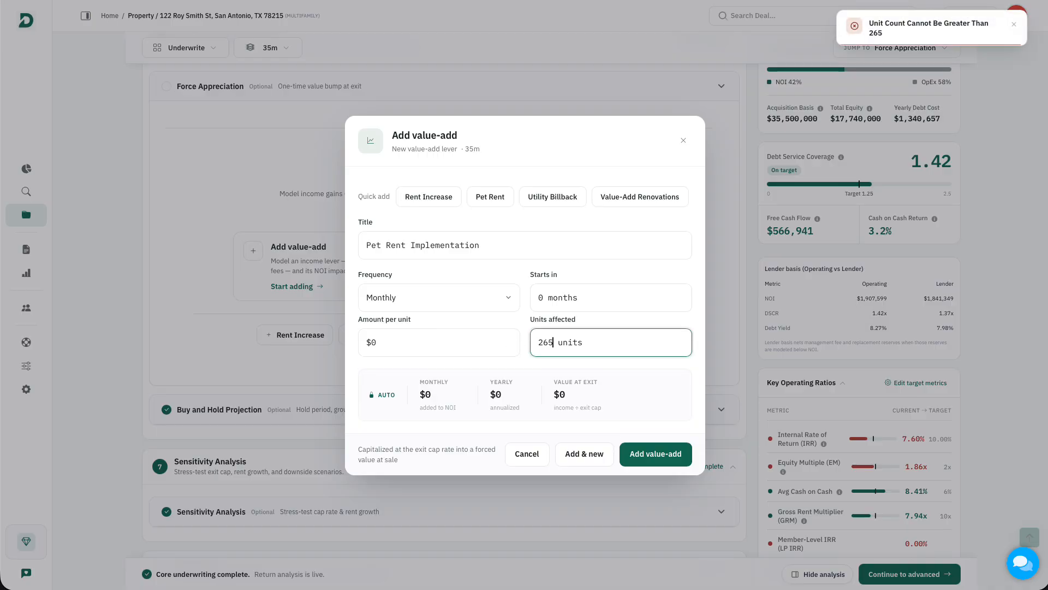
pyautogui.press('BackSpace')
pyautogui.press('BackSpace')
pyautogui.write('100')
# Set the pet rent amount to $50 per unit starting in 6 months and add the value-add
pyautogui.click(418, 349)
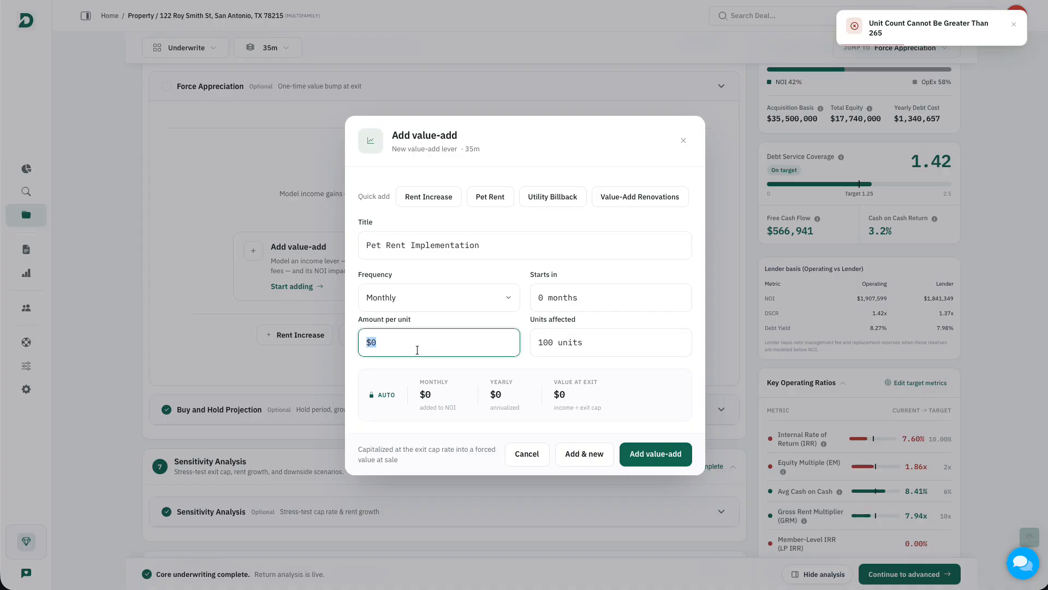
pyautogui.write('50')
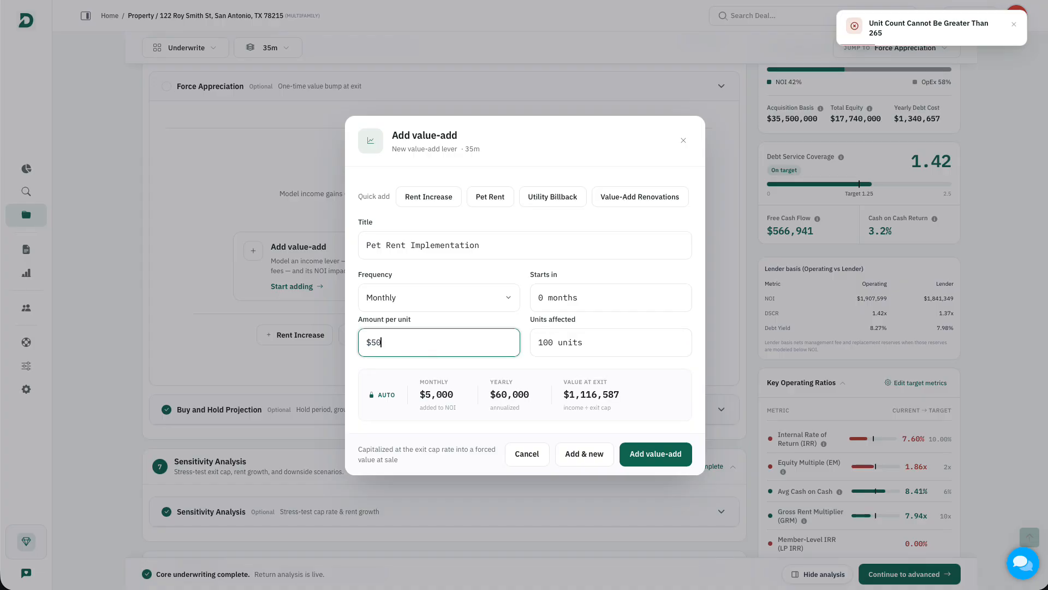
pyautogui.click(548, 307)
pyautogui.write('6')
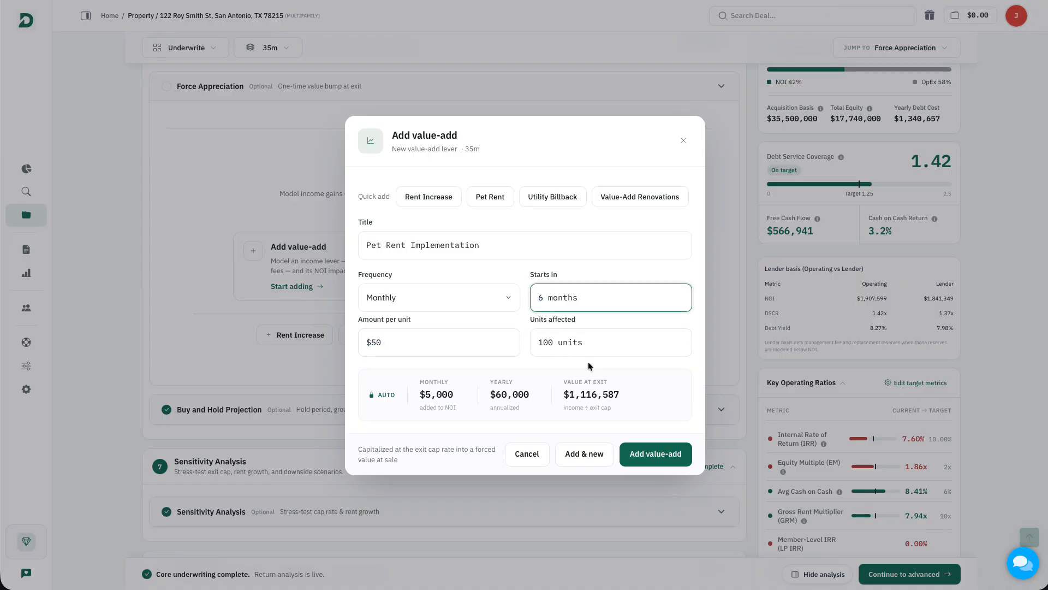
pyautogui.click(661, 454)
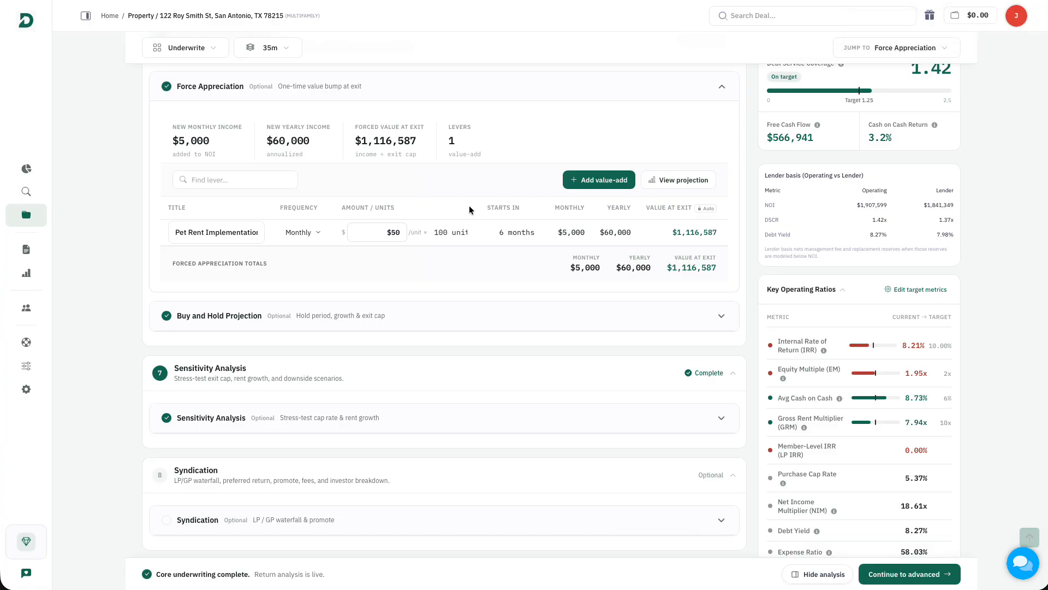
# Expand Buy and Hold Projection, review the growth assumptions, and enable the lease-up ramp
pyautogui.click(544, 321)
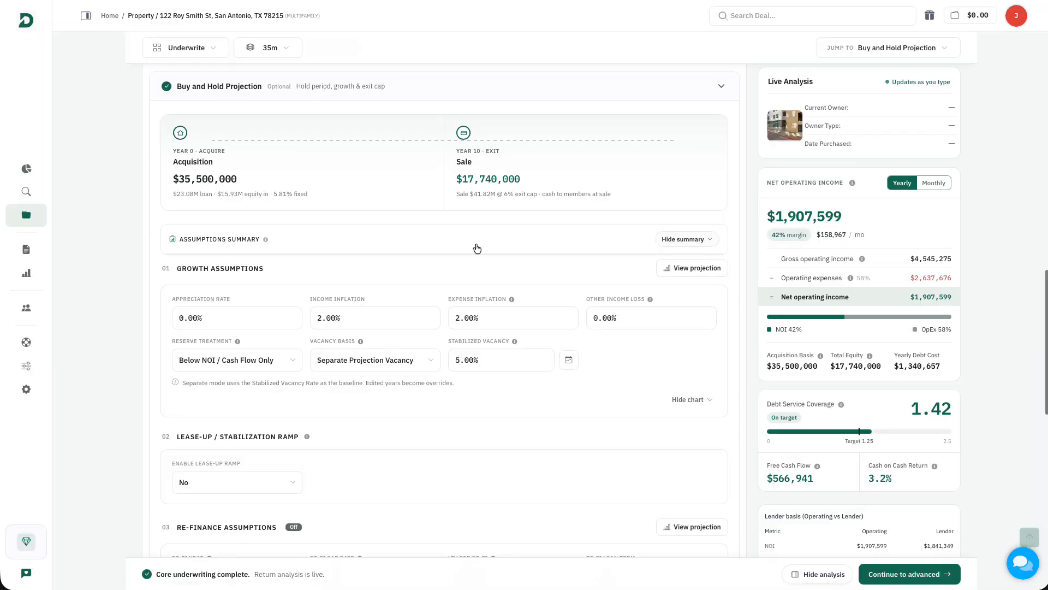
pyautogui.scroll(-1, 483, 250)
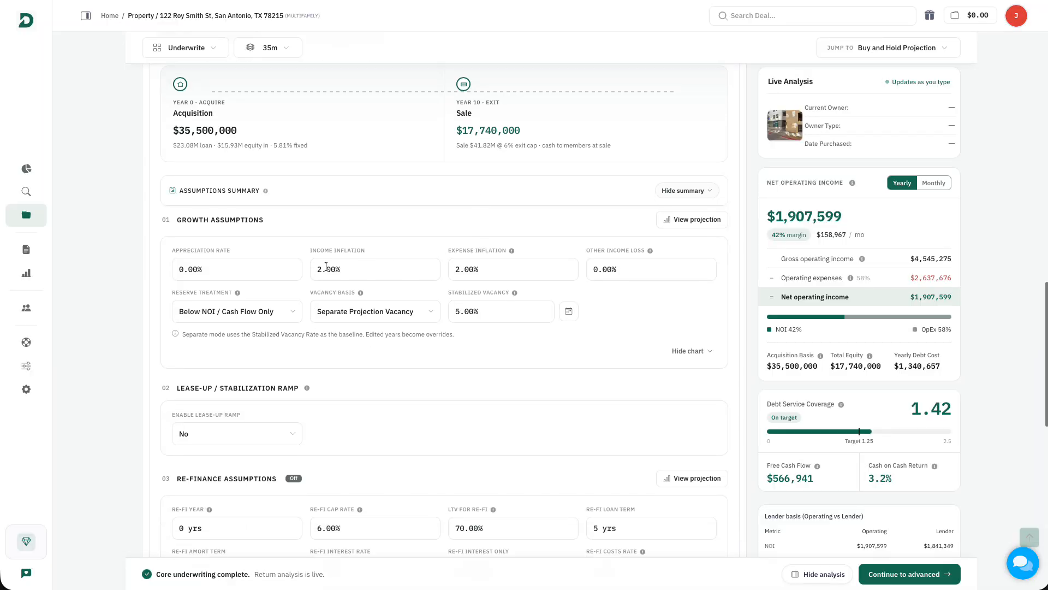
pyautogui.scroll(-2, 497, 270)
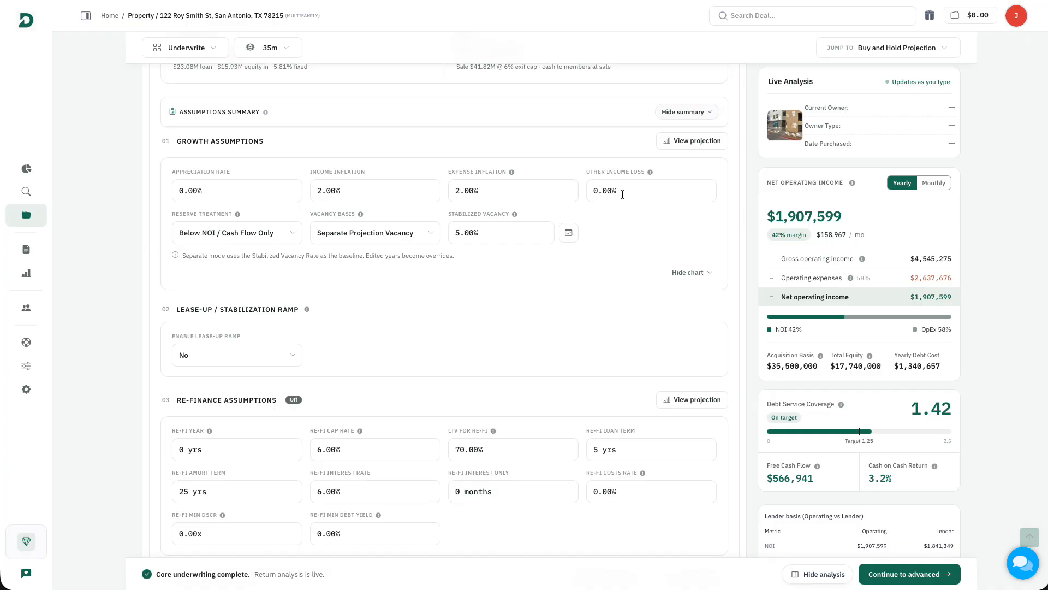
pyautogui.scroll(-1, 621, 209)
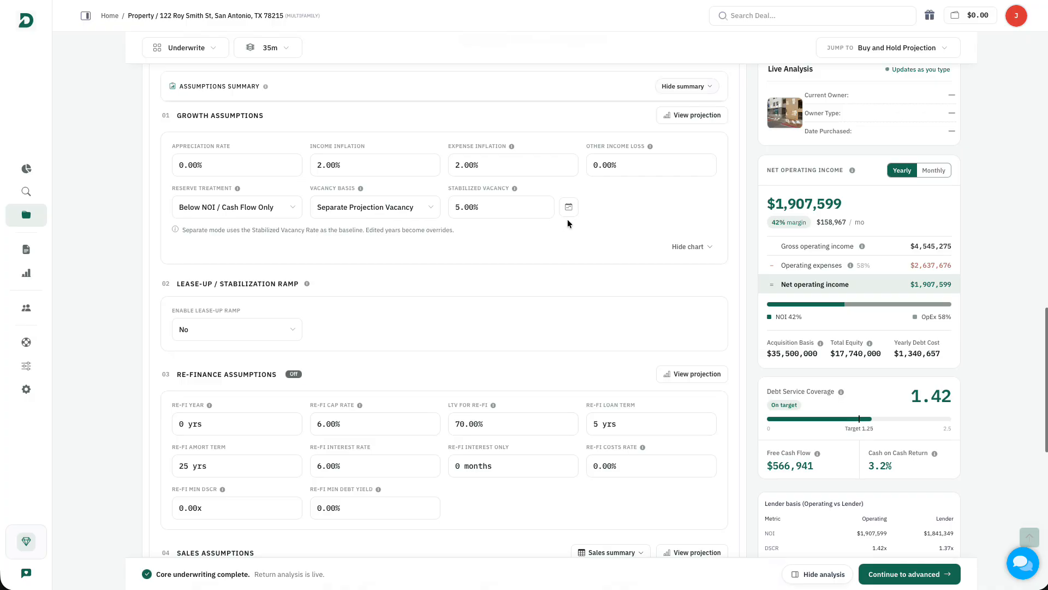
pyautogui.scroll(-2, 489, 296)
pyautogui.click(288, 266)
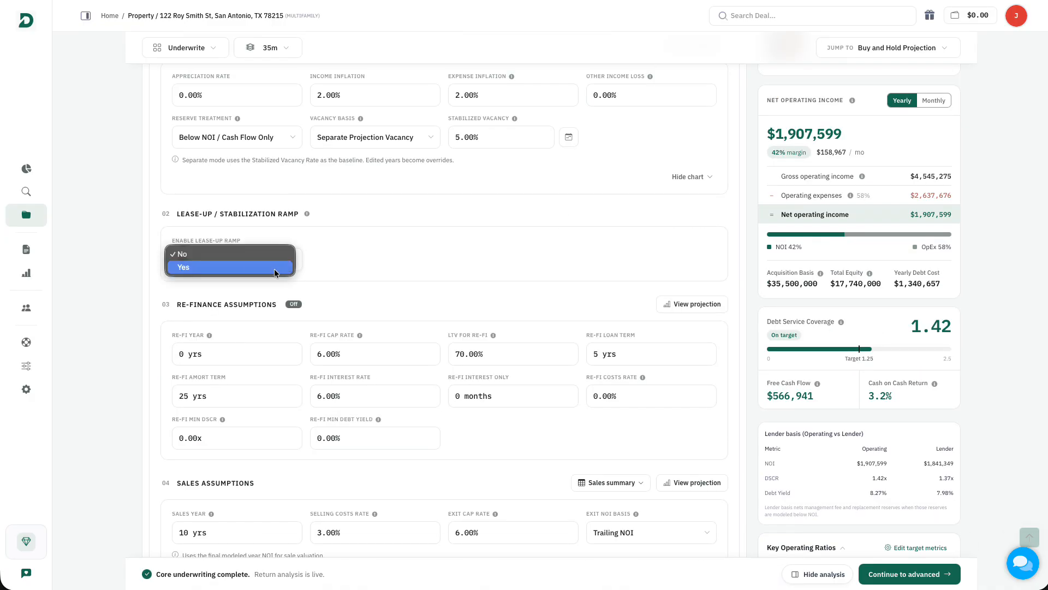
pyautogui.click(274, 269)
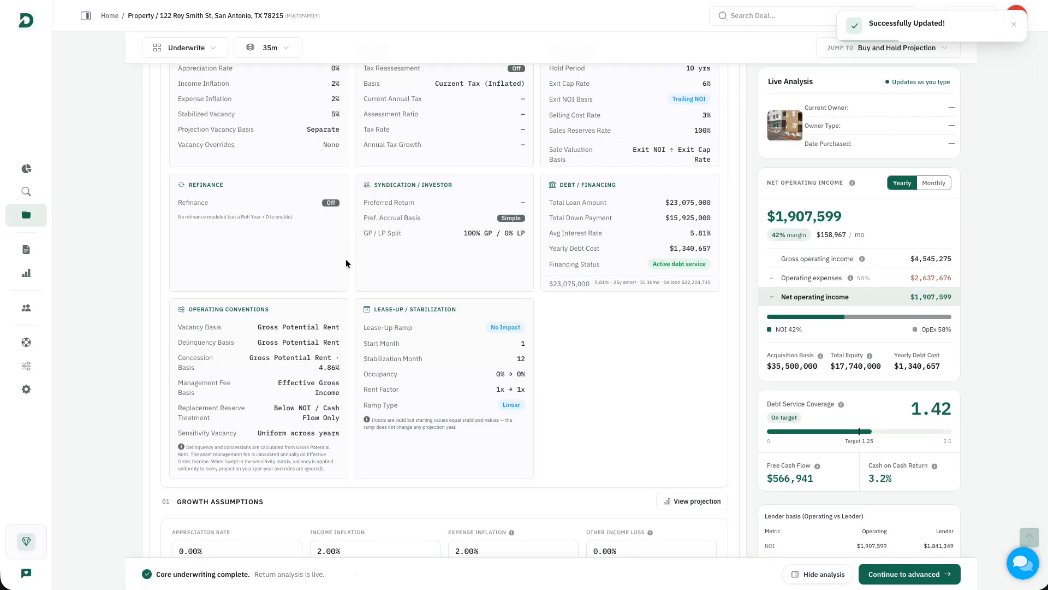
# Set the lease-up ramp's starting occupancy to 92% and its stabilized occupancy to 95%
pyautogui.scroll(5, 348, 262)
pyautogui.scroll(-10, 348, 262)
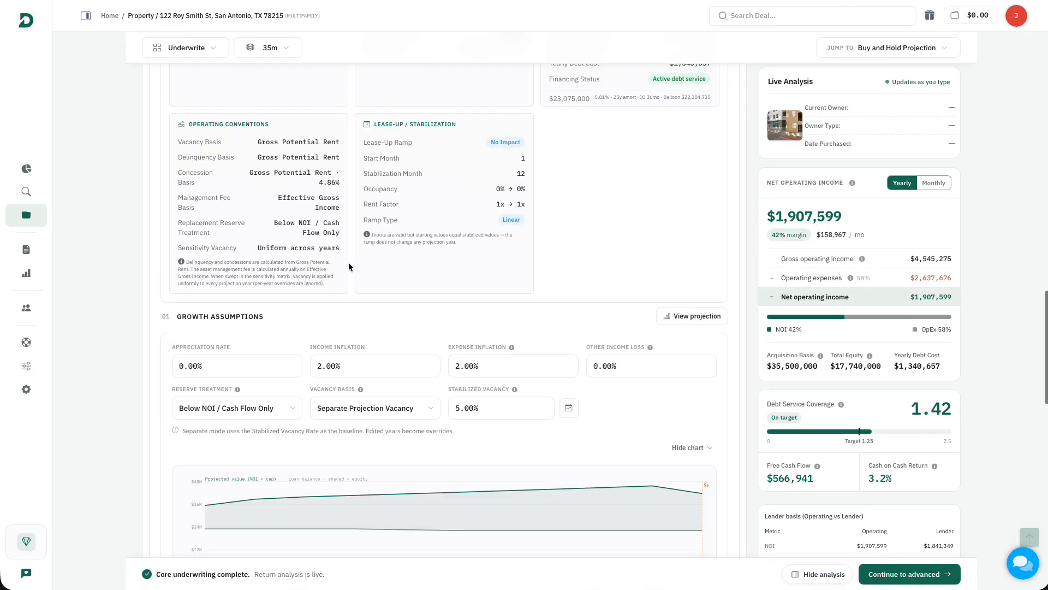
pyautogui.scroll(-1, 349, 264)
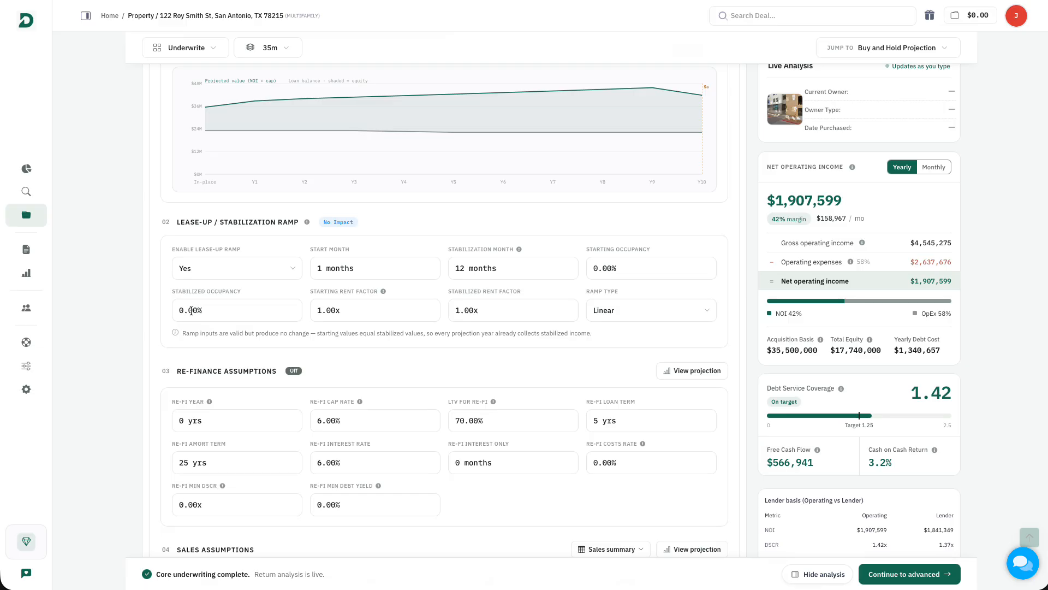
pyautogui.moveTo(595, 268); pyautogui.dragTo(553, 267)
pyautogui.write('92')
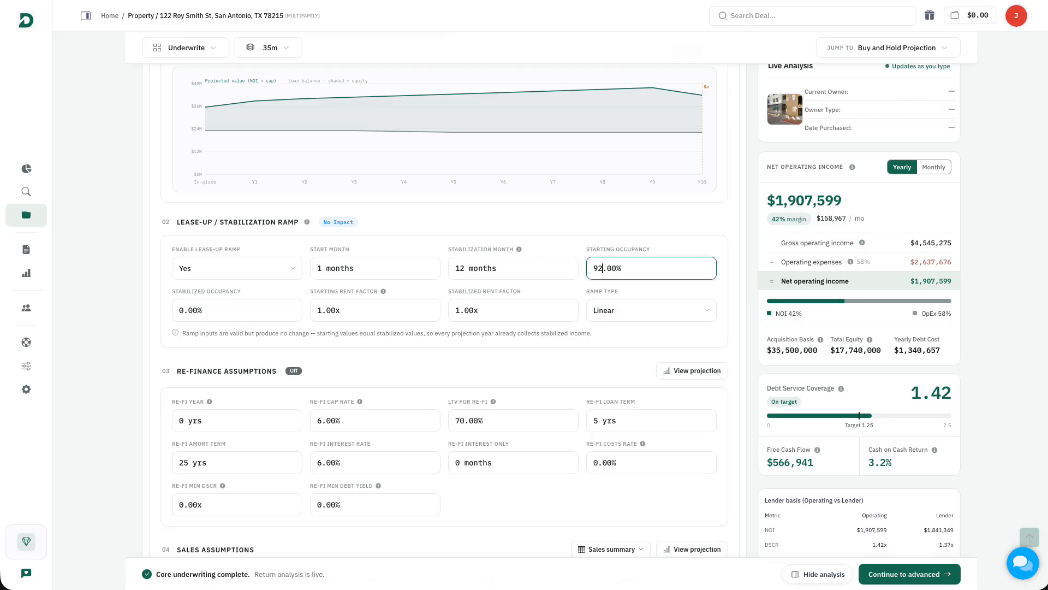
pyautogui.moveTo(182, 311); pyautogui.dragTo(171, 312)
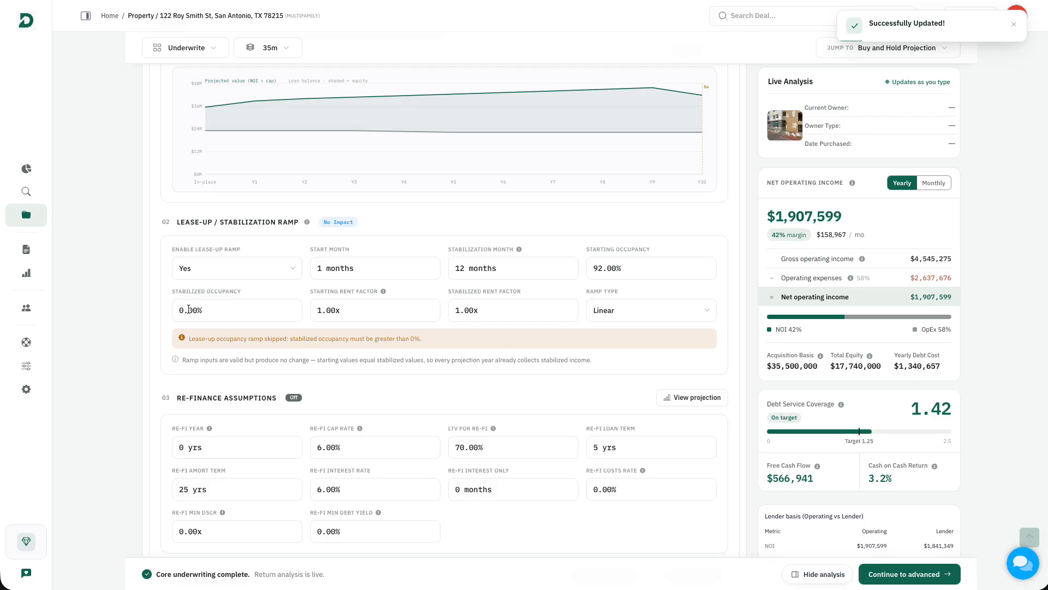
pyautogui.moveTo(183, 309); pyautogui.dragTo(173, 308)
pyautogui.write('95')
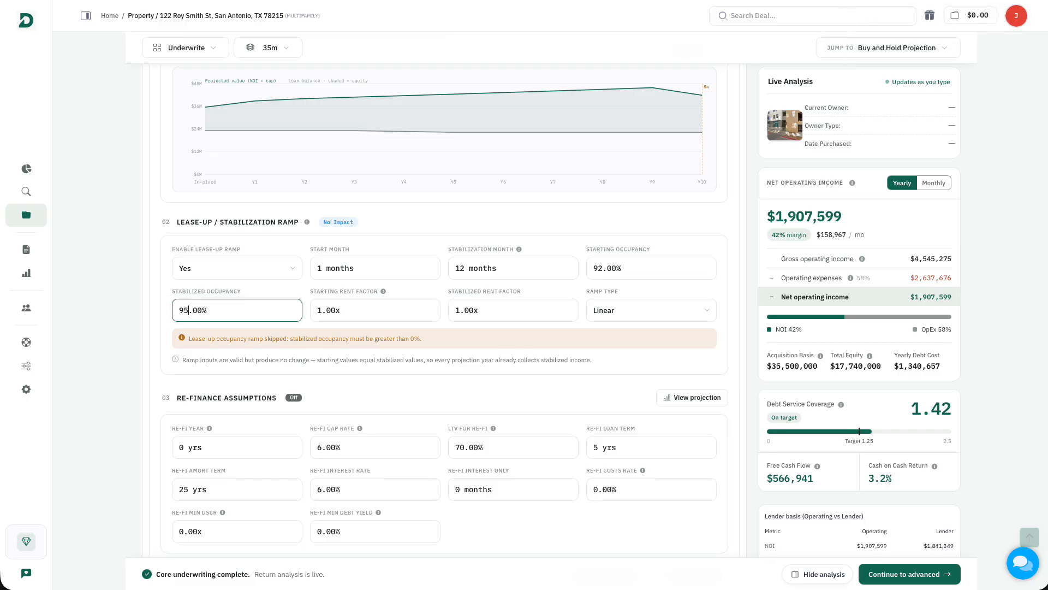
pyautogui.click(644, 291)
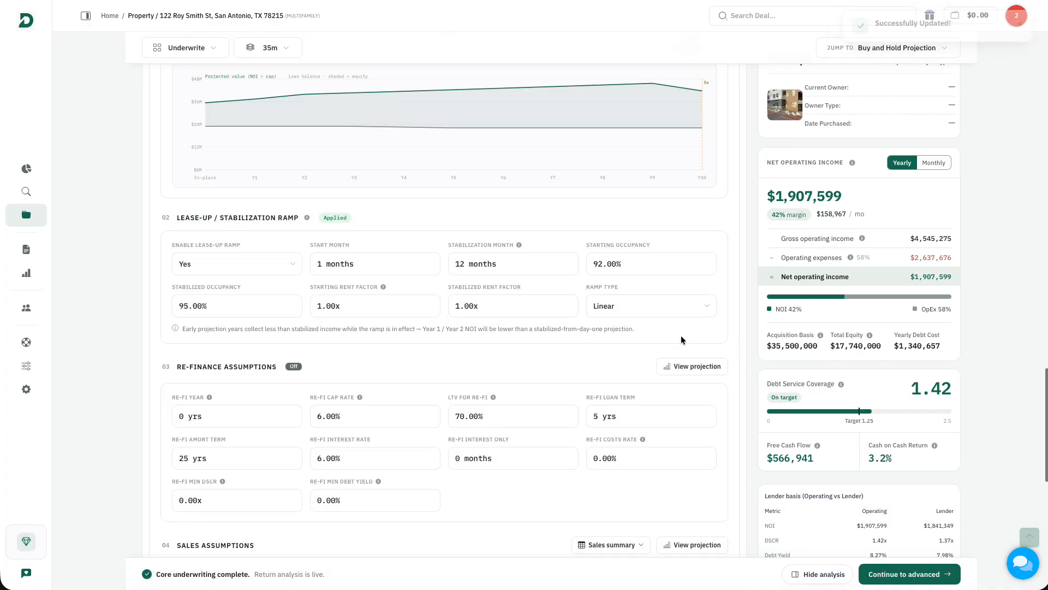
# Set the re-finance year to 5 and the LTV for the re-finance to 65%
pyautogui.scroll(-3, 682, 331)
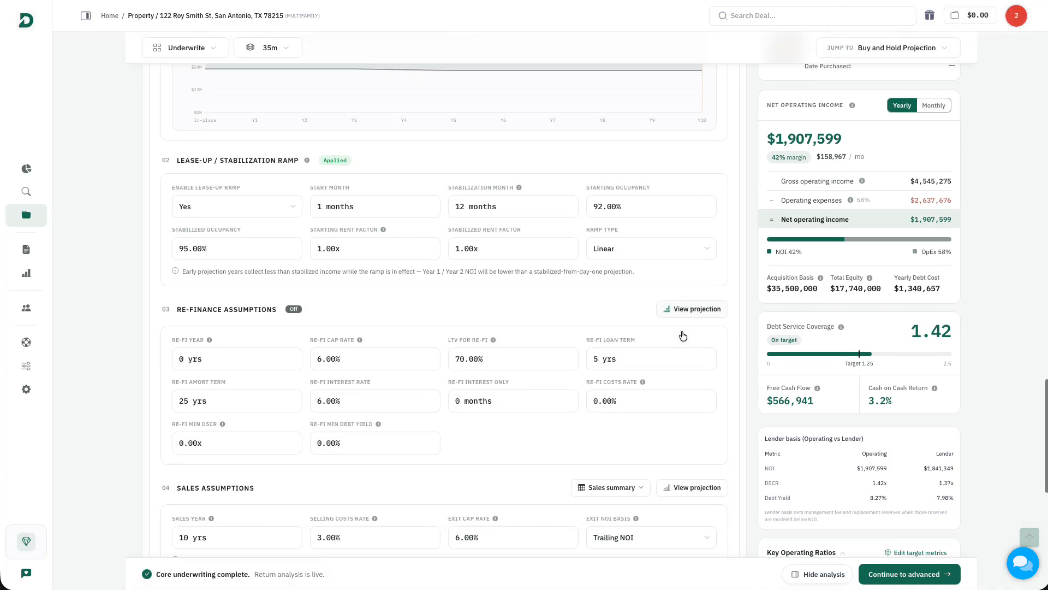
pyautogui.click(172, 275)
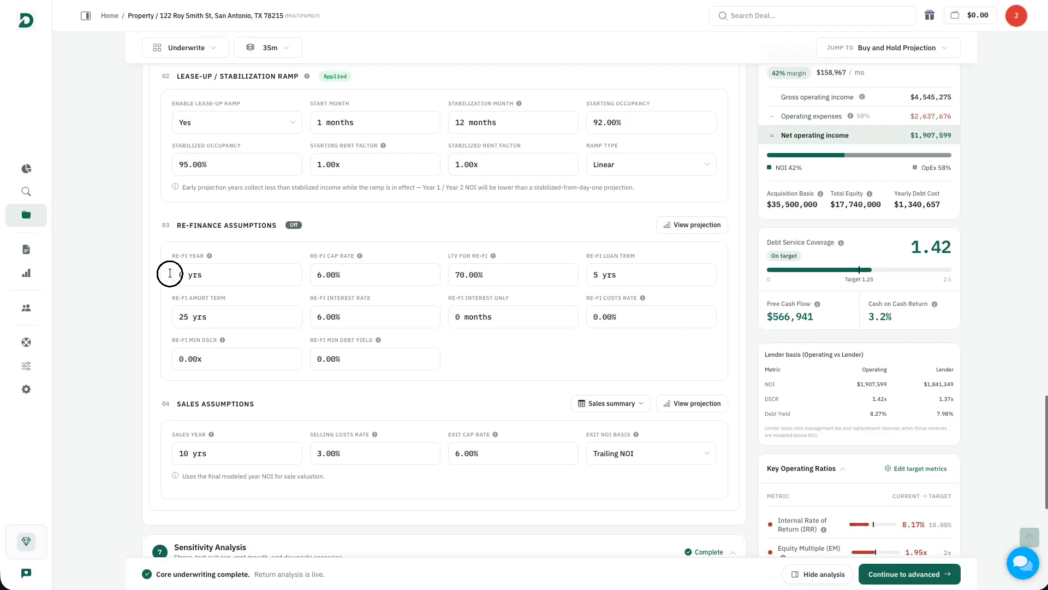
pyautogui.write('5')
pyautogui.click(449, 240)
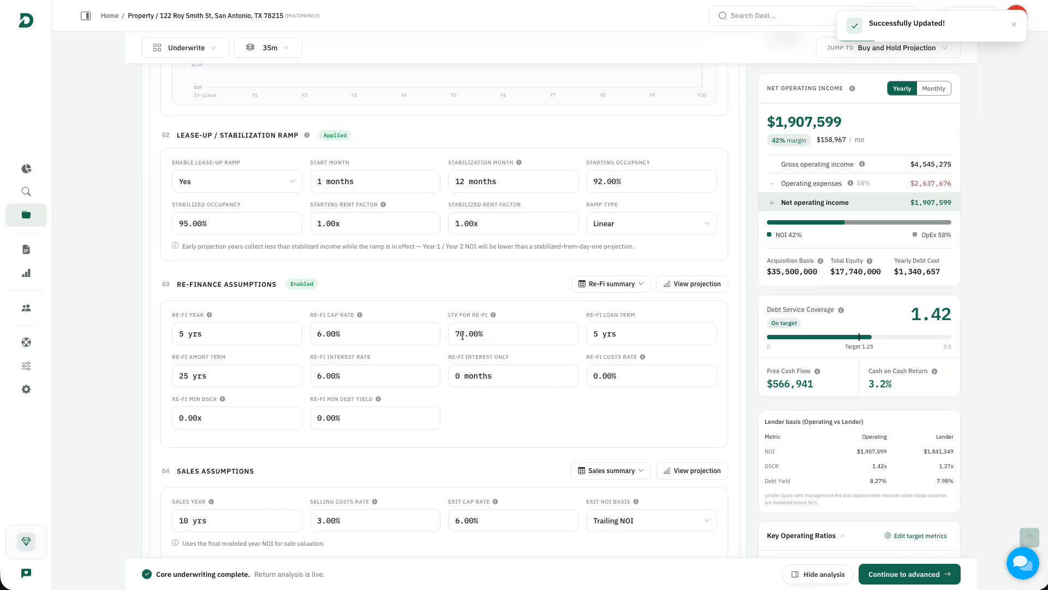
pyautogui.doubleClick(463, 335)
pyautogui.write('65')
pyautogui.click(470, 302)
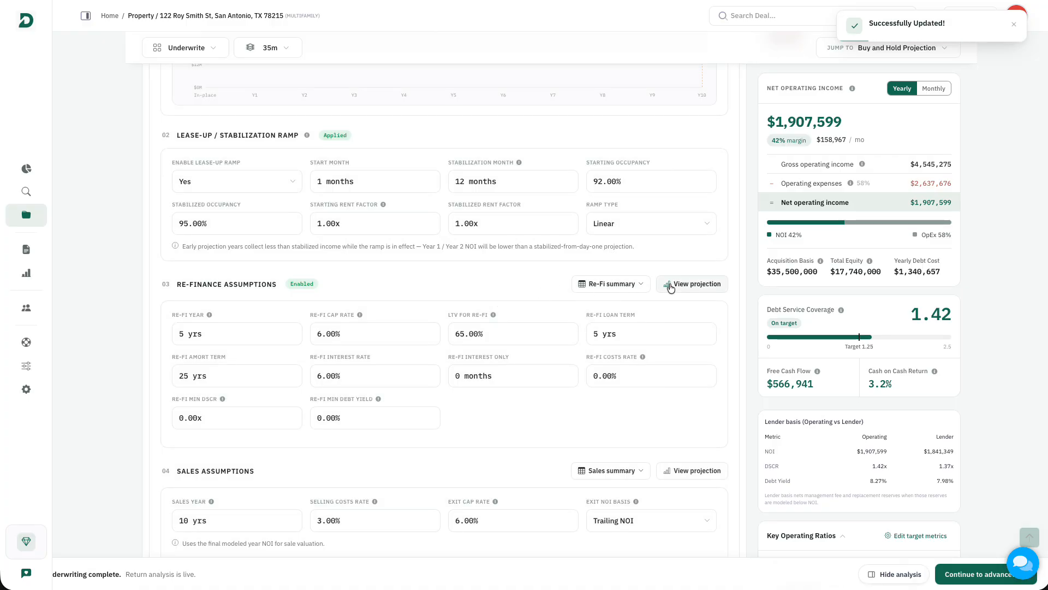
# Show the Re-Fi summary and set the re-finance interest rate to 5.50%
pyautogui.click(637, 284)
pyautogui.scroll(-3, 631, 317)
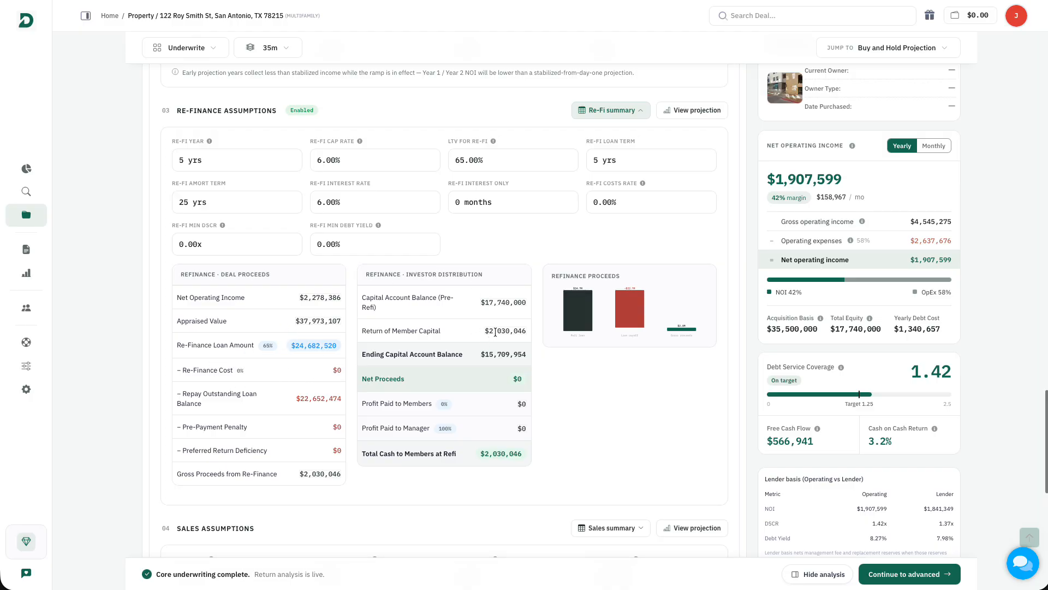
pyautogui.click(330, 202)
pyautogui.write('5.50')
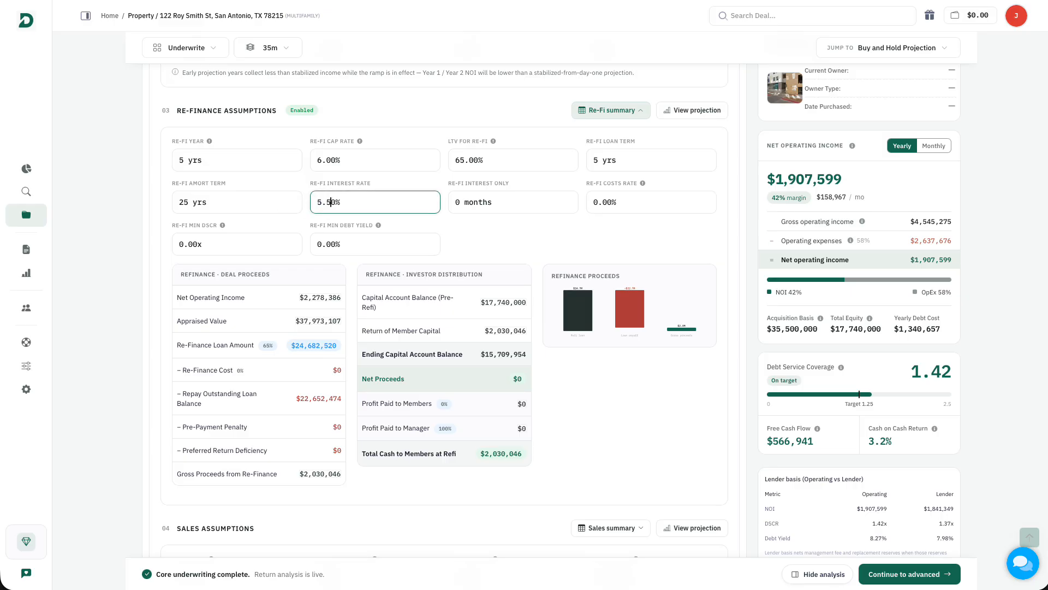
pyautogui.click(474, 238)
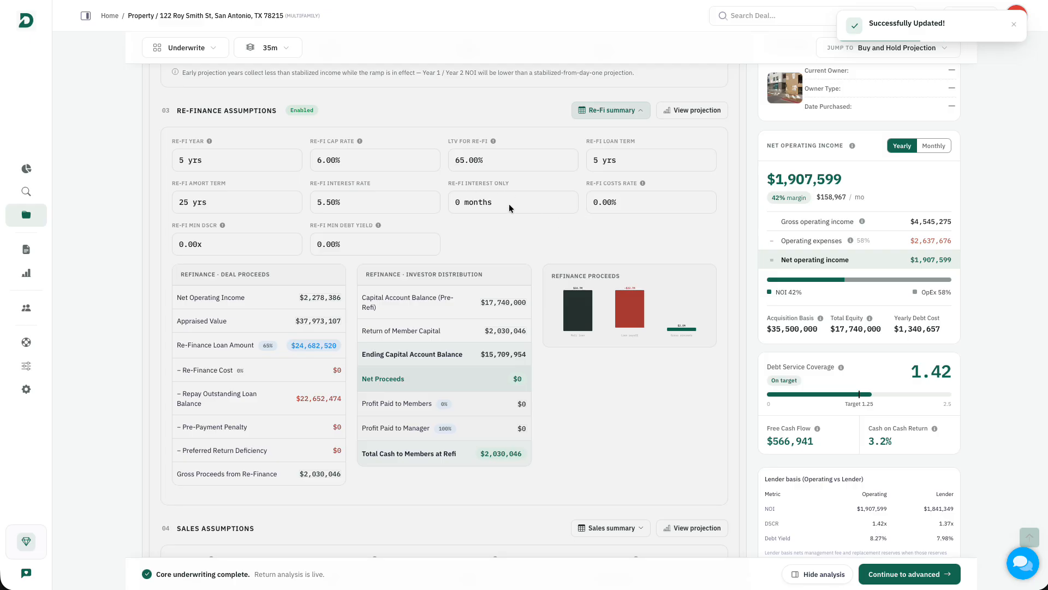
# Set the re-finance cap rate to 5.50%, review the proceeds, and hide the Re-Fi summary
pyautogui.scroll(1, 384, 199)
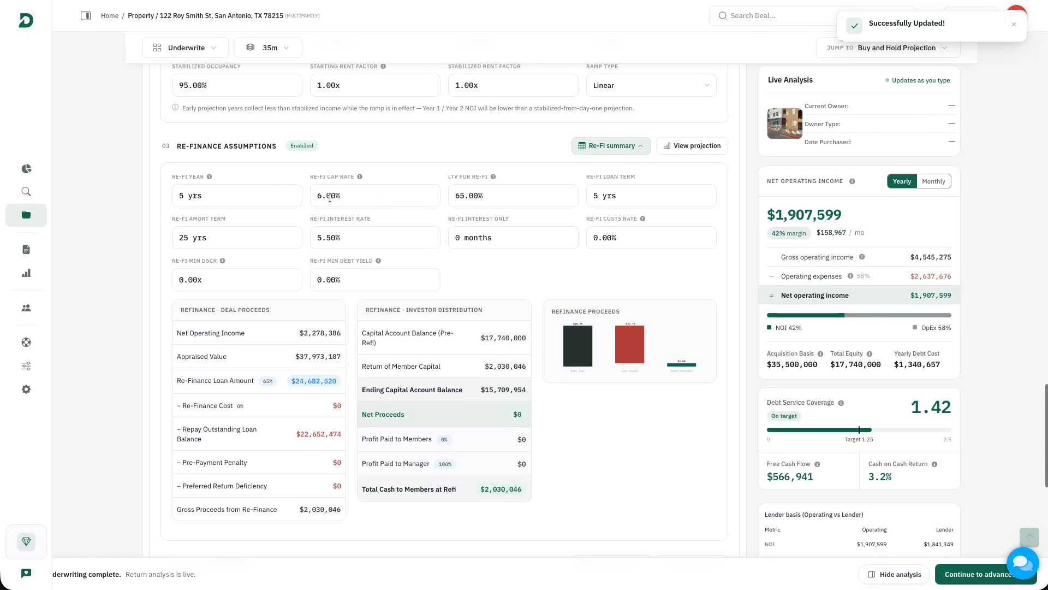
pyautogui.moveTo(331, 196); pyautogui.dragTo(273, 196)
pyautogui.write('0.5')
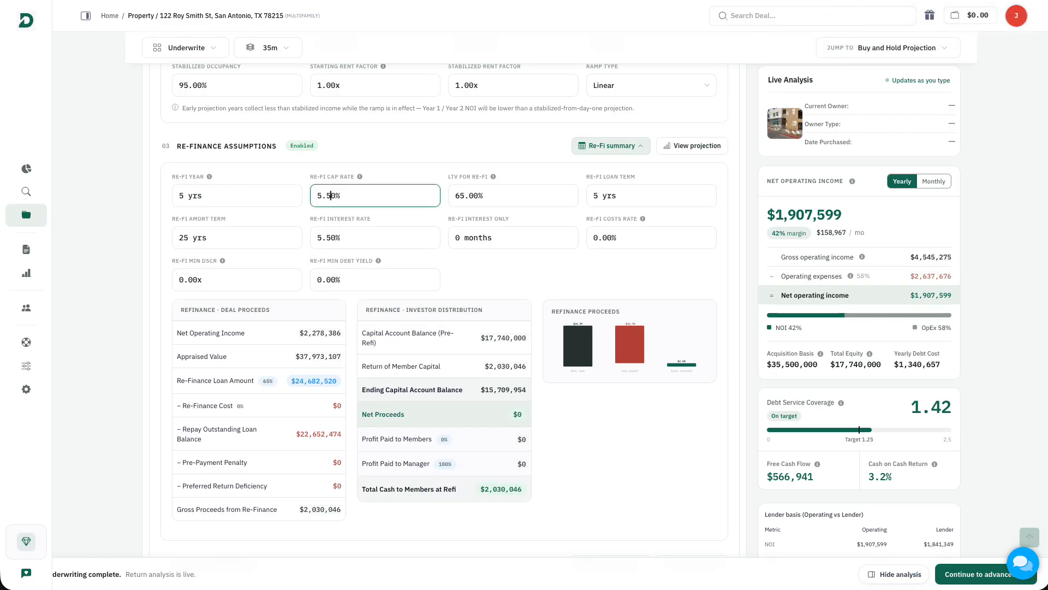
pyautogui.click(486, 271)
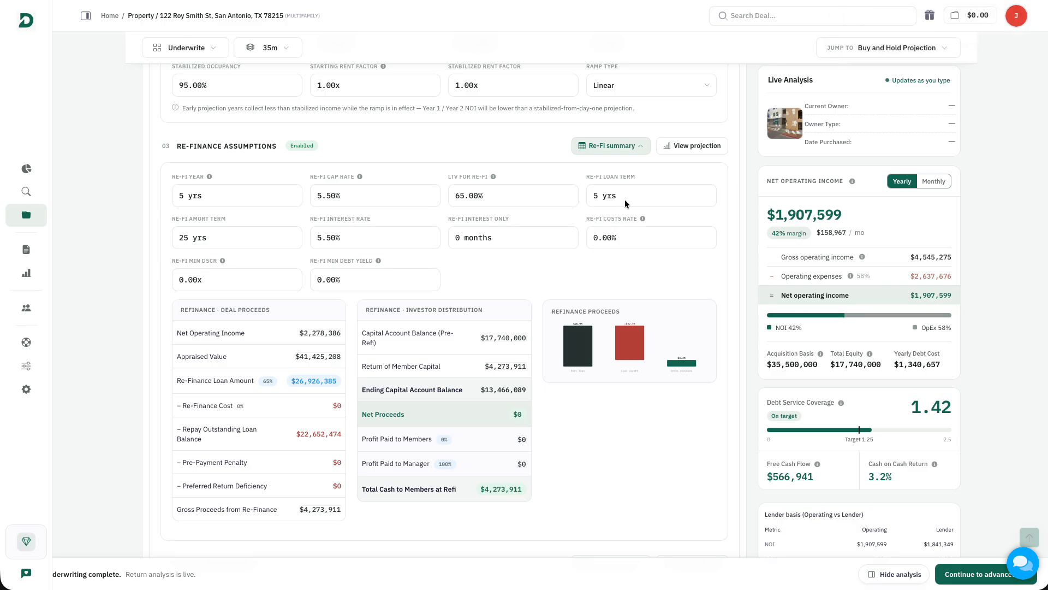
pyautogui.click(636, 146)
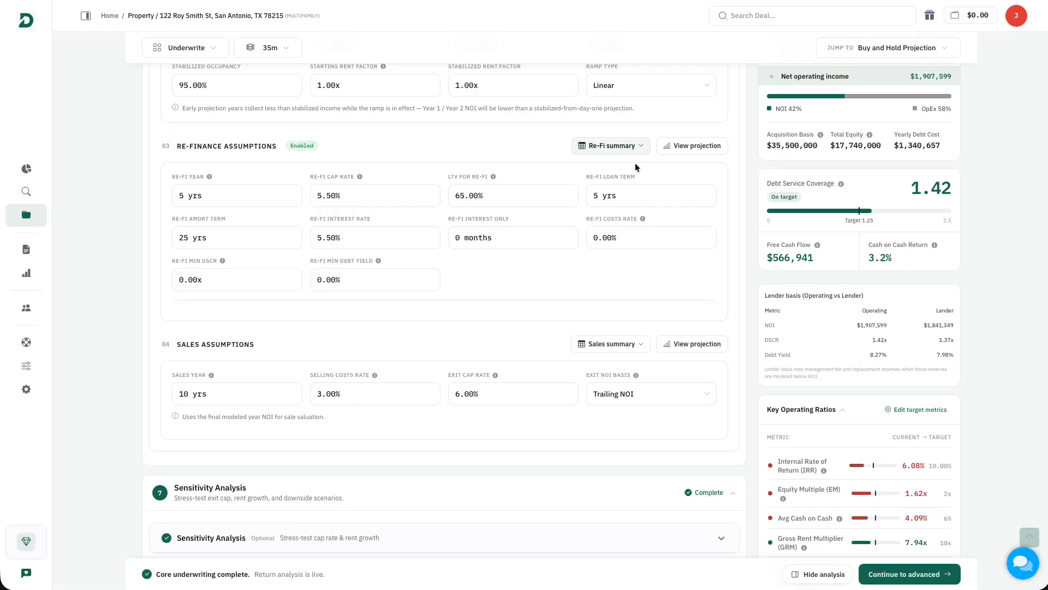
# Set the exit cap rate in the Sales Assumptions to 5.75%
pyautogui.scroll(-2, 656, 264)
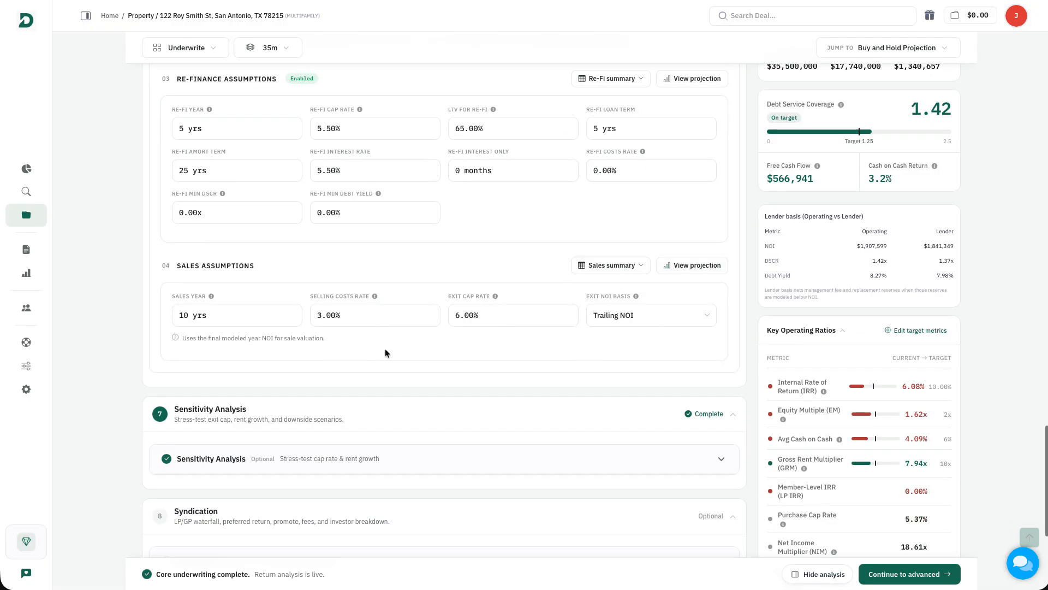
pyautogui.click(470, 318)
pyautogui.write('5.75')
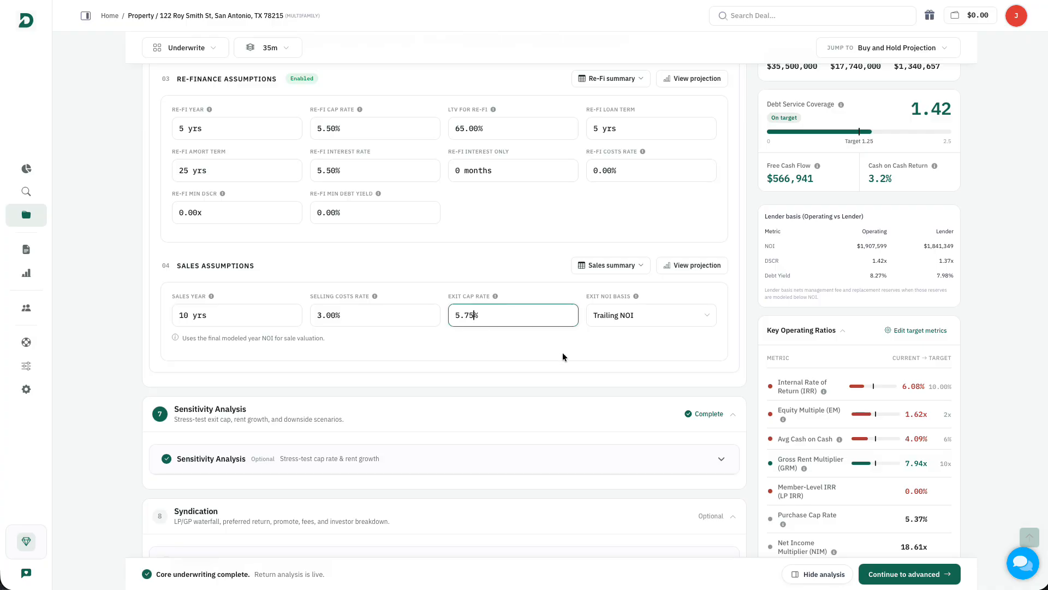
pyautogui.click(571, 355)
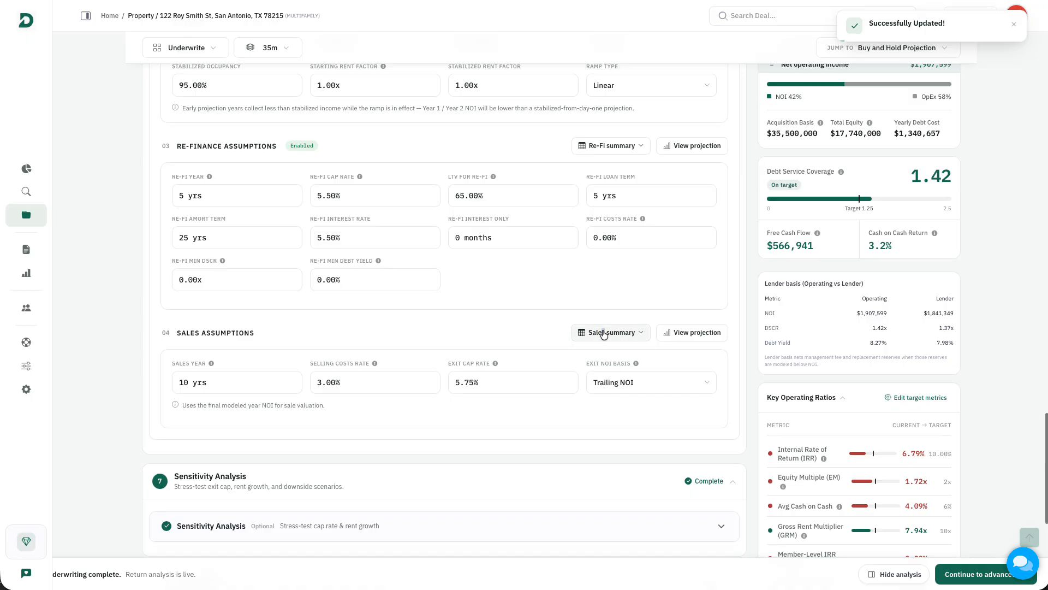
# Show the Sales summary to review sale proceeds and open the 10-year pro forma projection
pyautogui.click(603, 333)
pyautogui.scroll(-3, 597, 350)
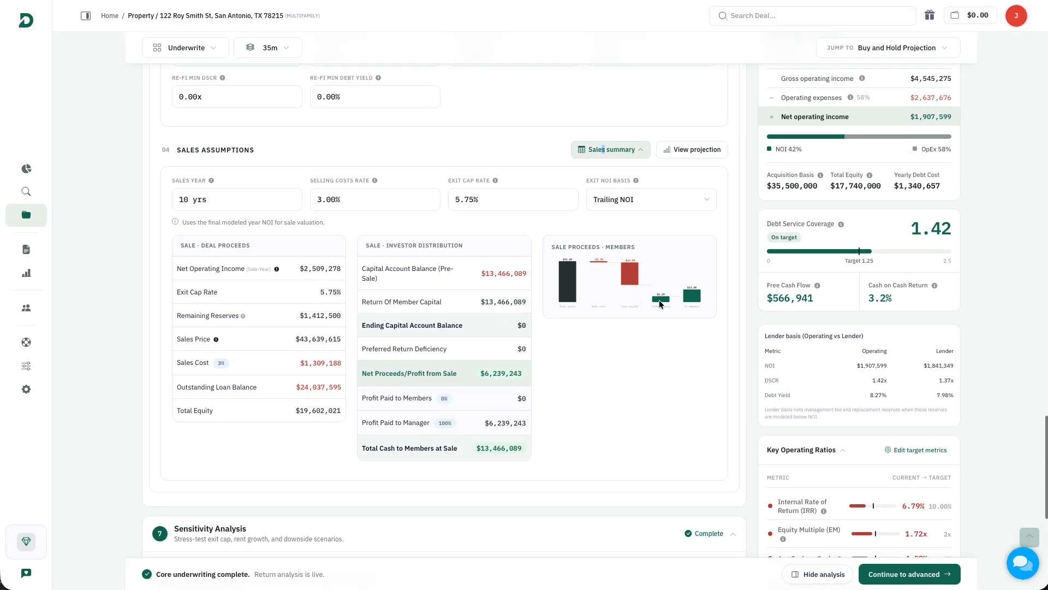
pyautogui.click(712, 156)
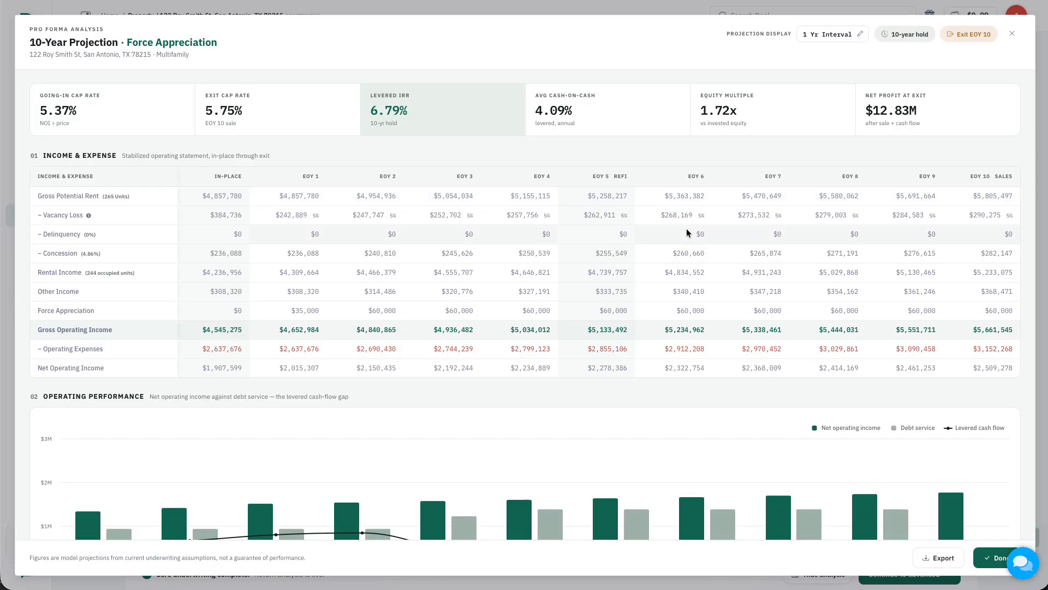
# Review the 10-year projection's income, operating performance and returns sections, and expand the Capital Account Balance breakdown
pyautogui.scroll(-1, 686, 157)
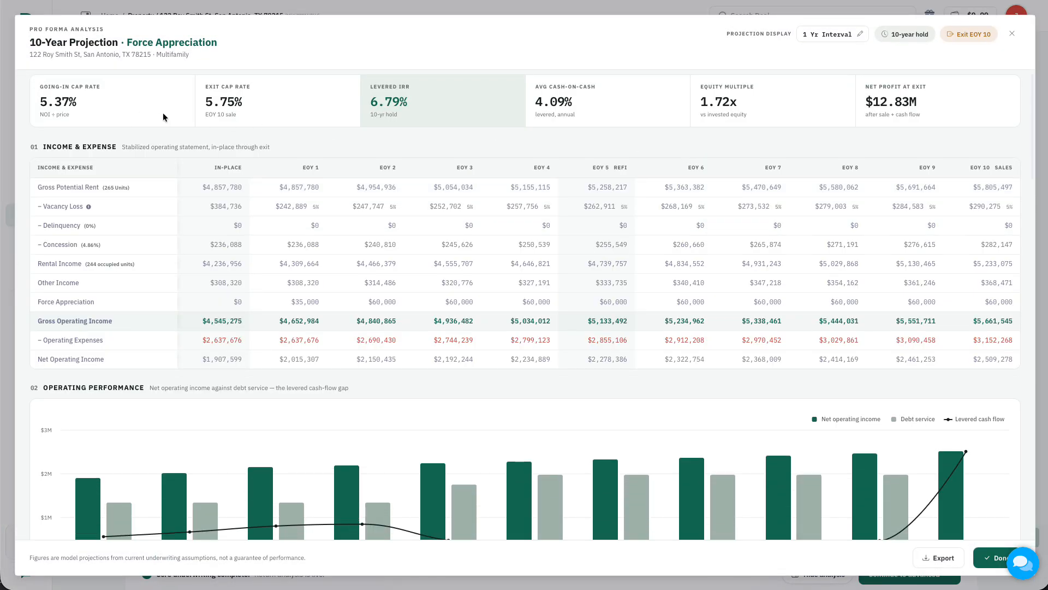
pyautogui.scroll(-8, 782, 165)
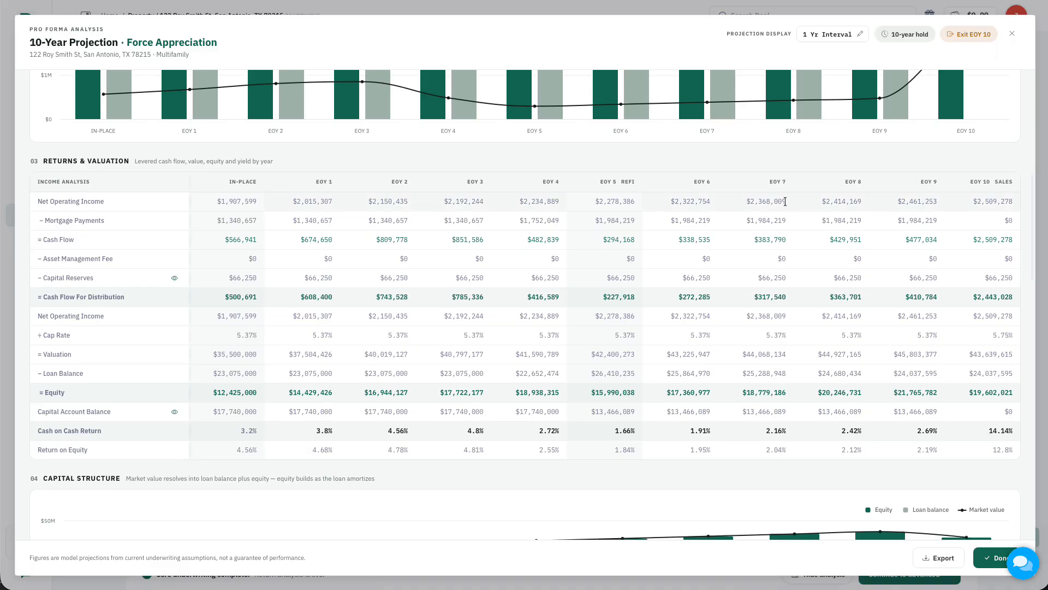
pyautogui.scroll(-2, 538, 241)
pyautogui.scroll(-2, 562, 235)
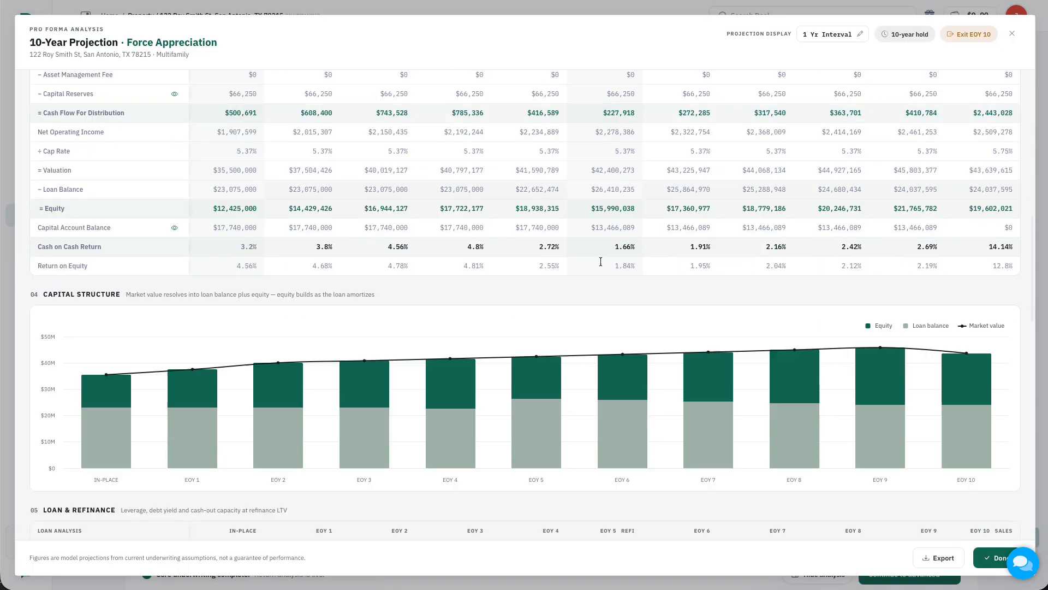
pyautogui.click(174, 226)
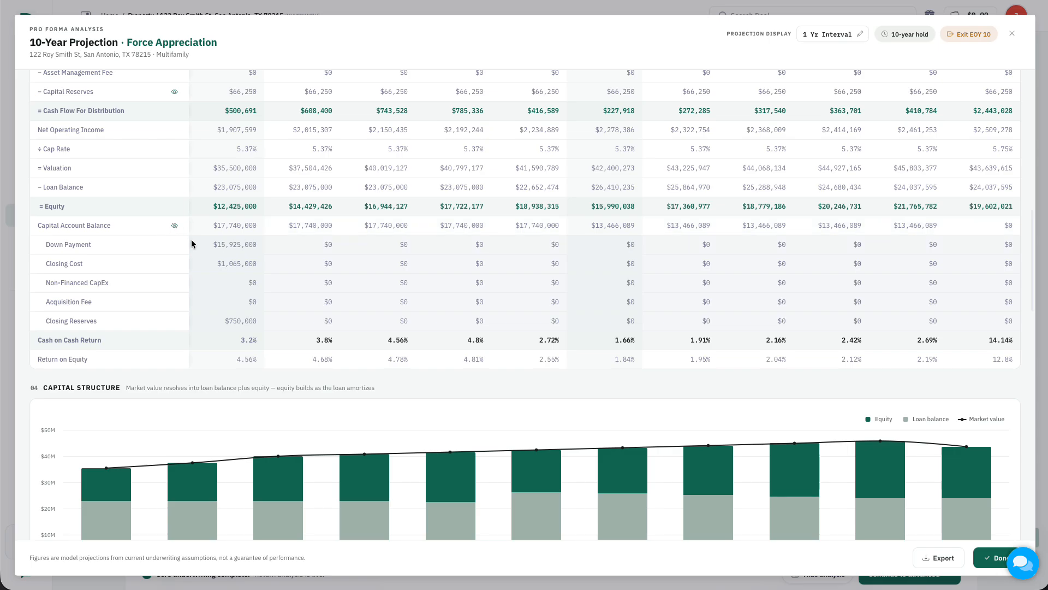
# Examine the capital structure, loan and refinance, equity build, sale return and exit waterfall sections, and close the 10-year projection
pyautogui.scroll(-3, 589, 255)
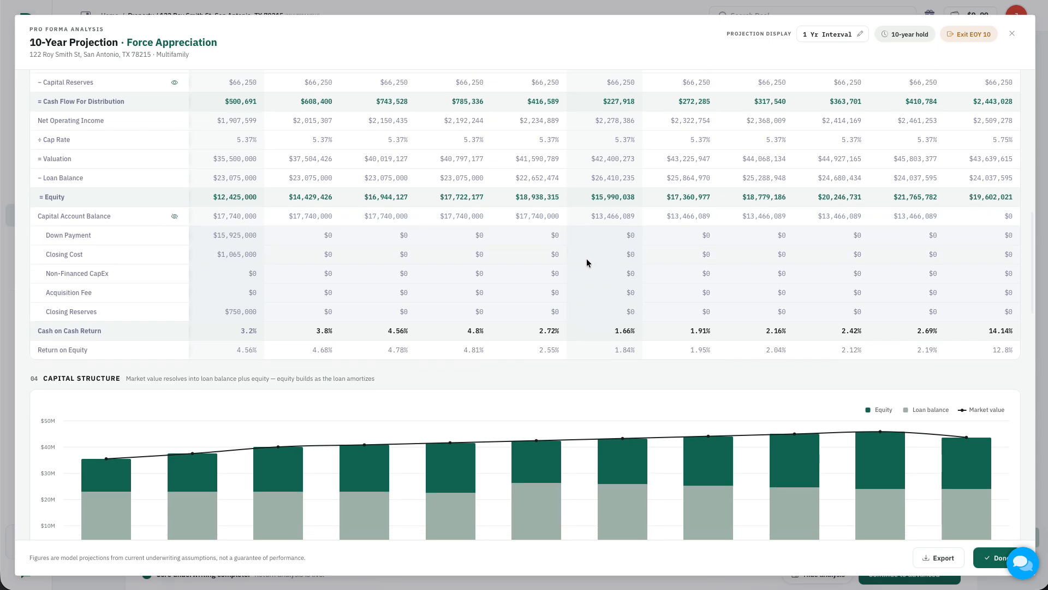
pyautogui.scroll(-5, 587, 261)
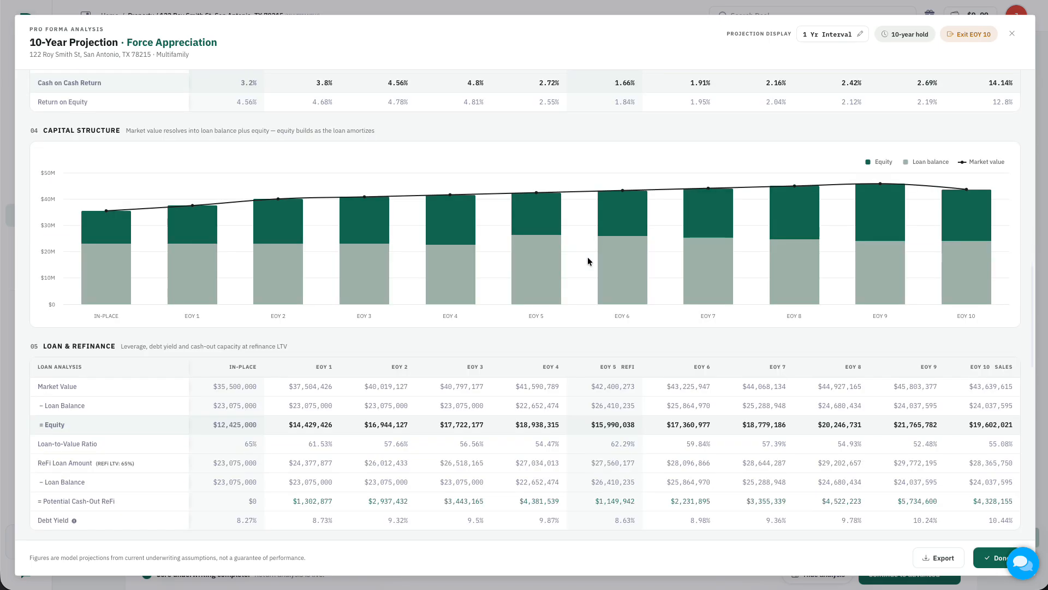
pyautogui.scroll(-3, 588, 262)
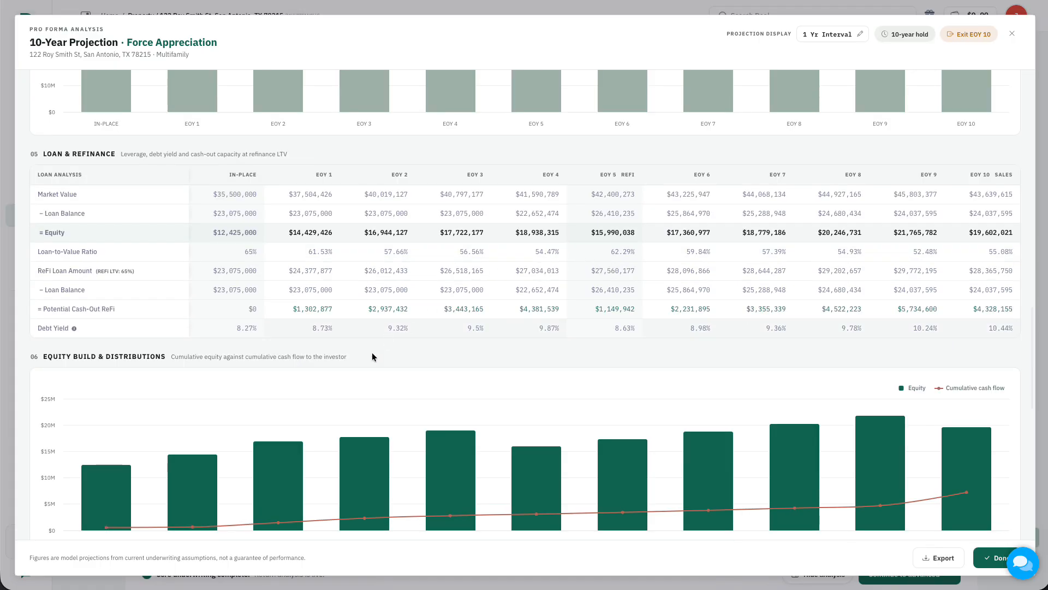
pyautogui.scroll(-6, 281, 341)
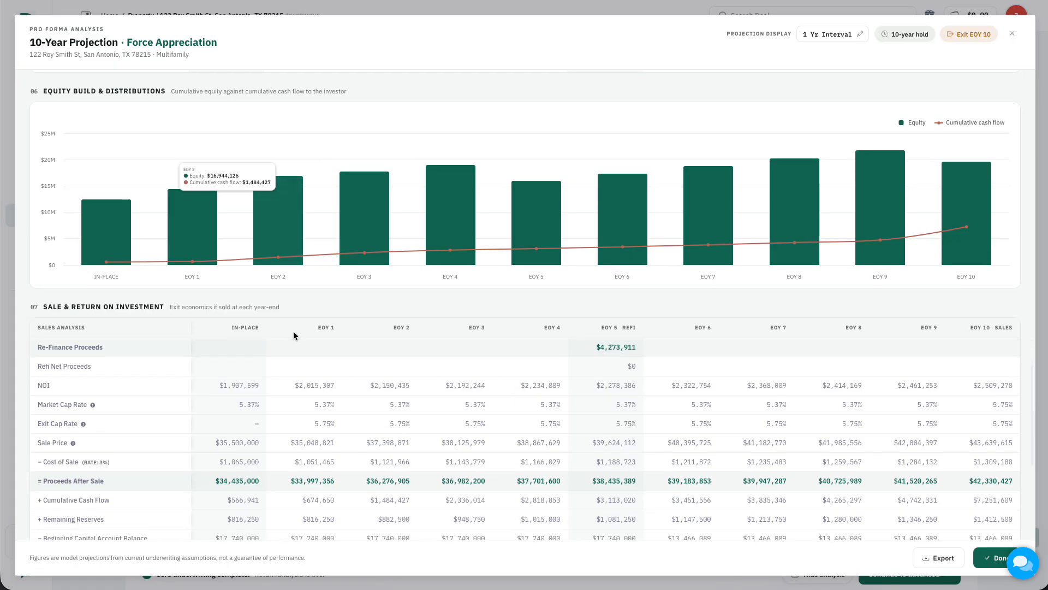
pyautogui.scroll(-4, 293, 331)
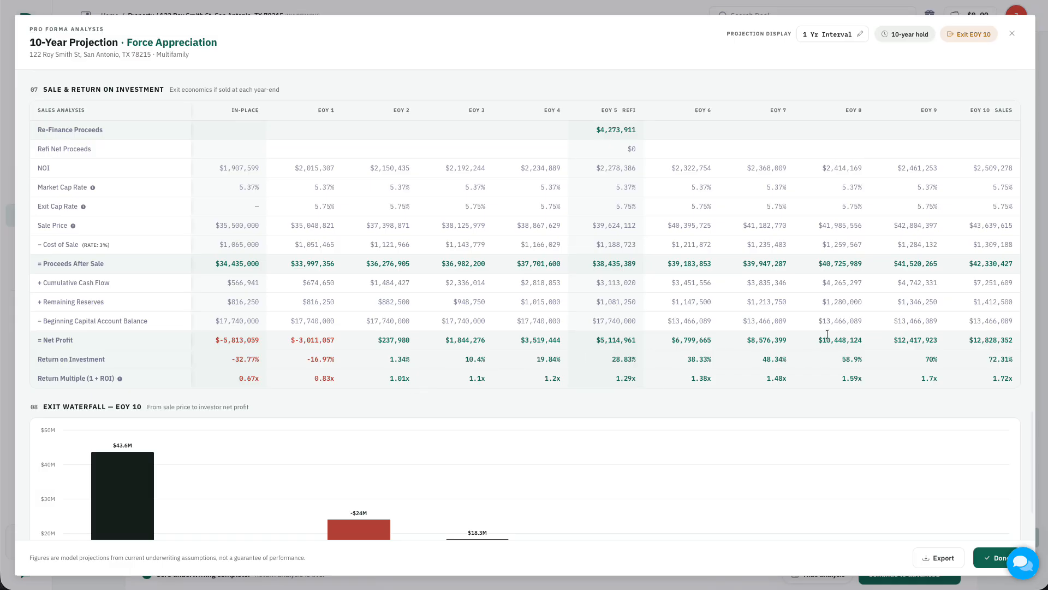
pyautogui.scroll(-2, 737, 349)
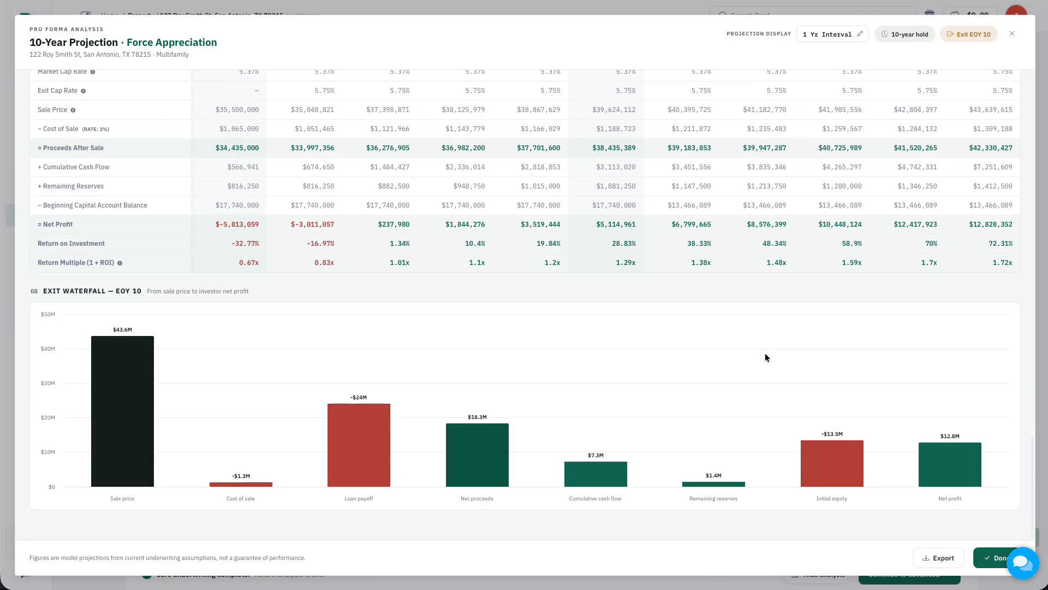
pyautogui.click(1012, 33)
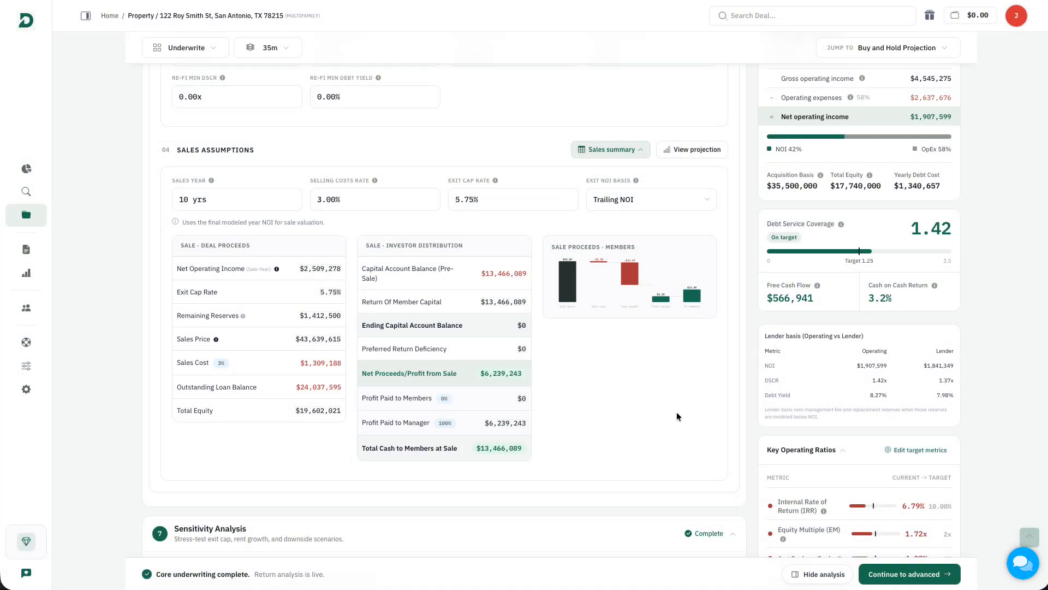
# Expand the Sensitivity Analysis and review its exit cap, rent growth, vacancy, interest rate and two-variable tables
pyautogui.scroll(-5, 683, 410)
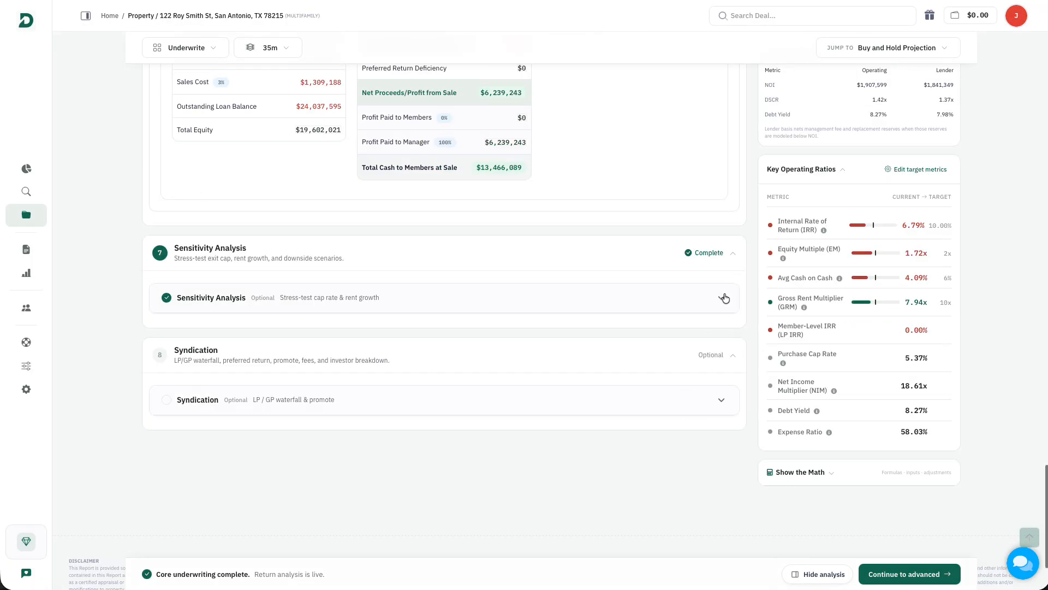
pyautogui.click(725, 298)
pyautogui.scroll(-3, 730, 349)
pyautogui.scroll(-3, 643, 309)
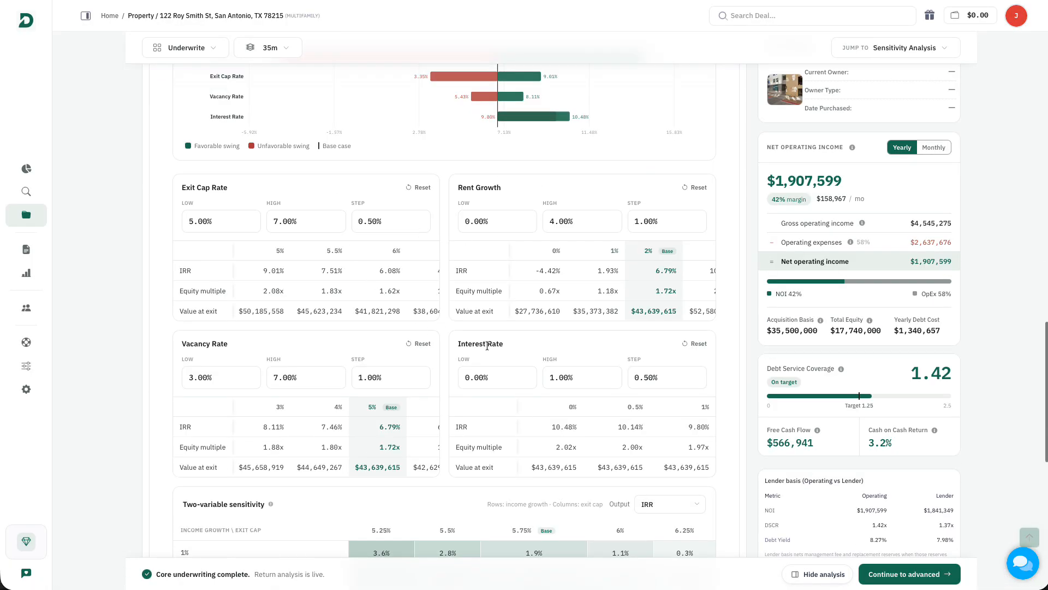
pyautogui.scroll(-5, 492, 338)
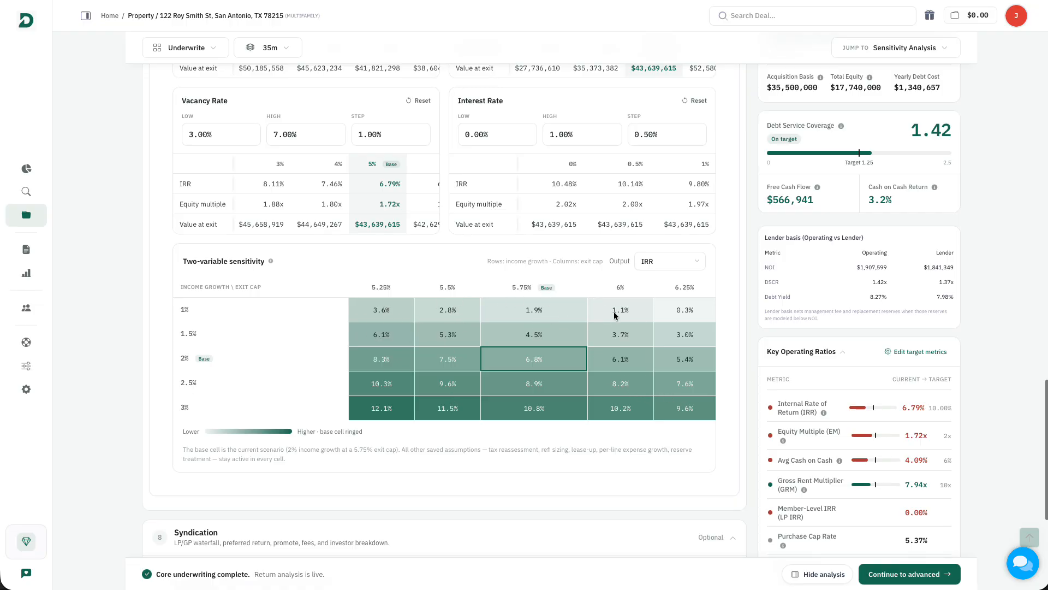
pyautogui.scroll(-3, 724, 322)
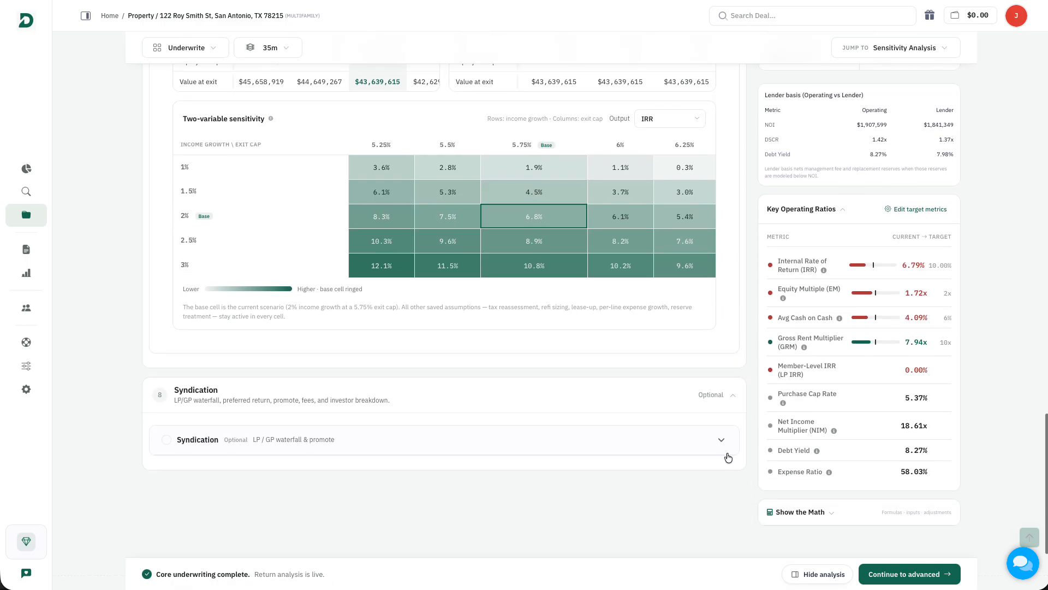
# Create a new syndication with a 20% managing partner rate in the waterfall distribution and continue to the fees
pyautogui.click(722, 441)
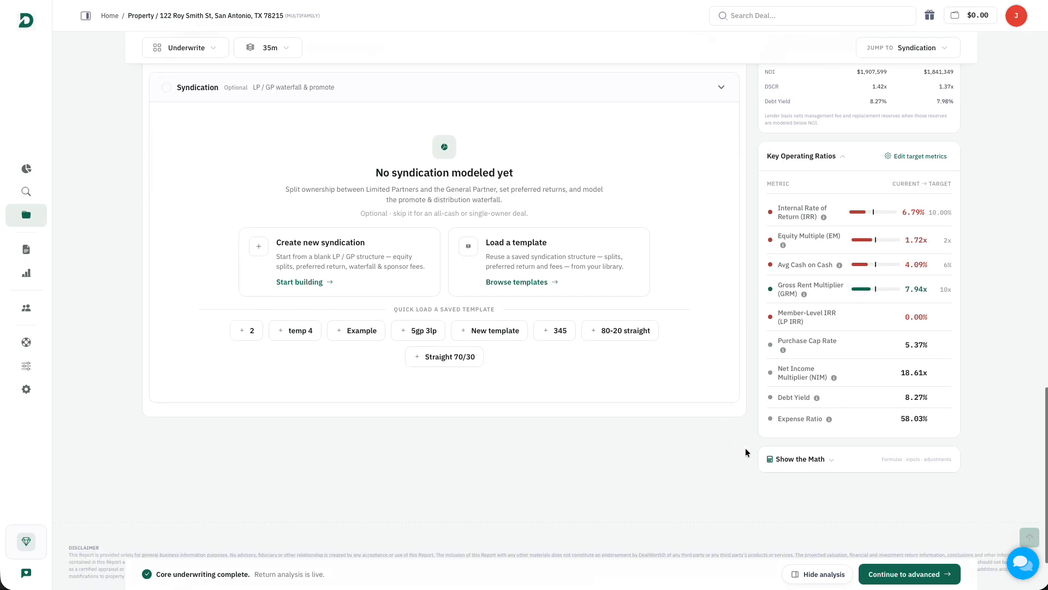
pyautogui.click(371, 278)
pyautogui.doubleClick(549, 328)
pyautogui.write('20')
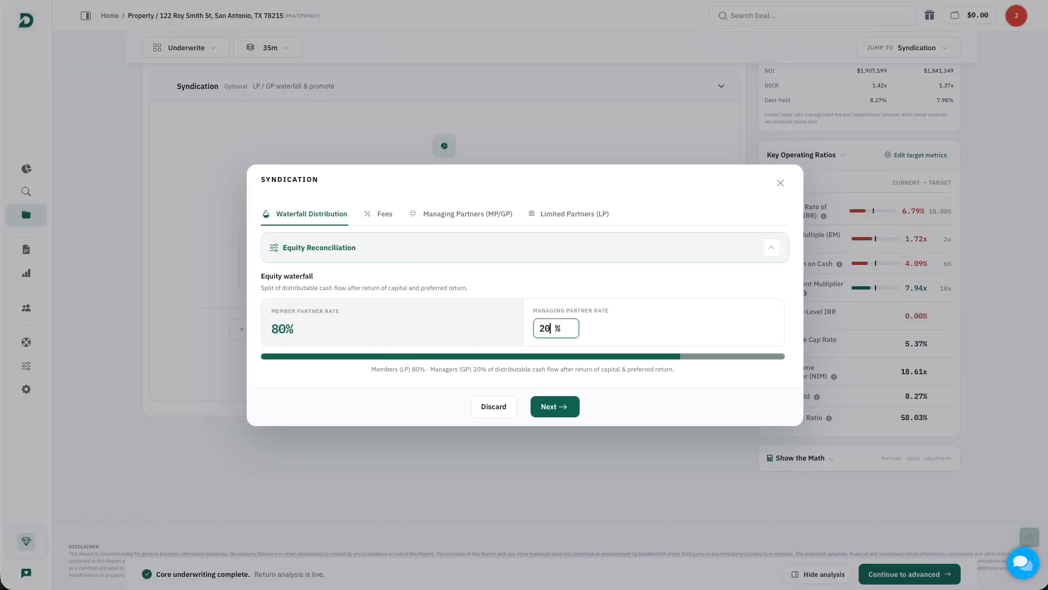
pyautogui.click(548, 406)
# Set the acquisition and asset management fees to 2% and the disposition fee to 1%, keeping Effective Gross Income as the asset management basis
pyautogui.doubleClick(645, 290)
pyautogui.write('2')
pyautogui.doubleClick(647, 330)
pyautogui.doubleClick(647, 366)
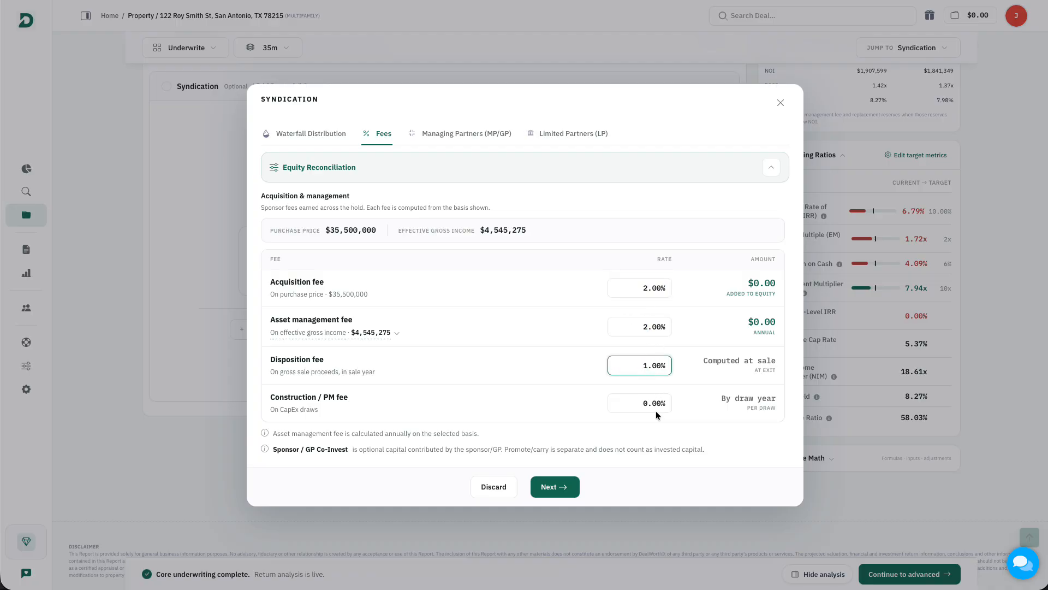
pyautogui.click(397, 333)
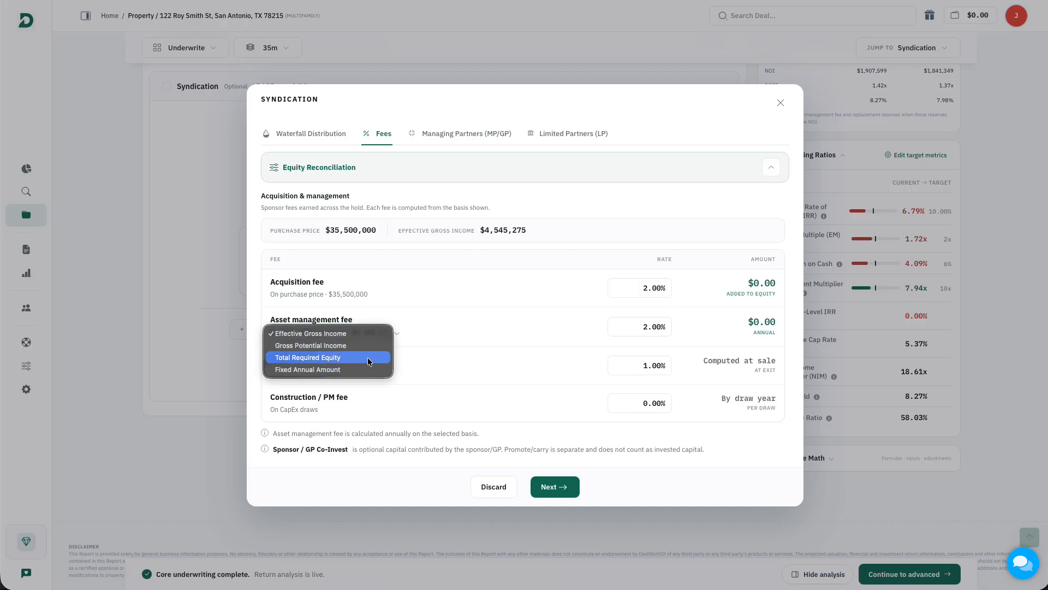
pyautogui.click(479, 307)
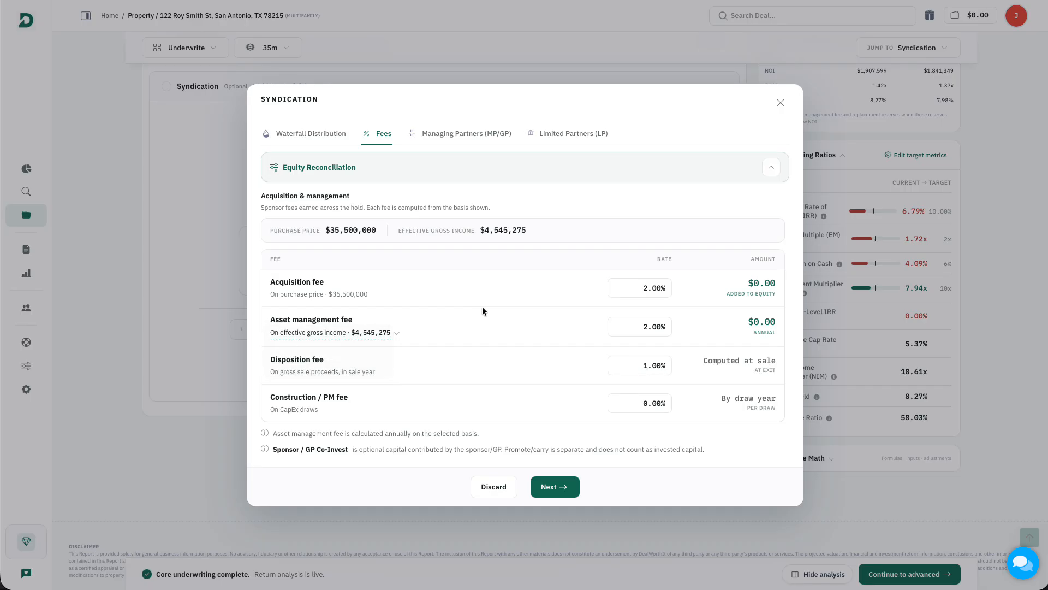
pyautogui.click(567, 493)
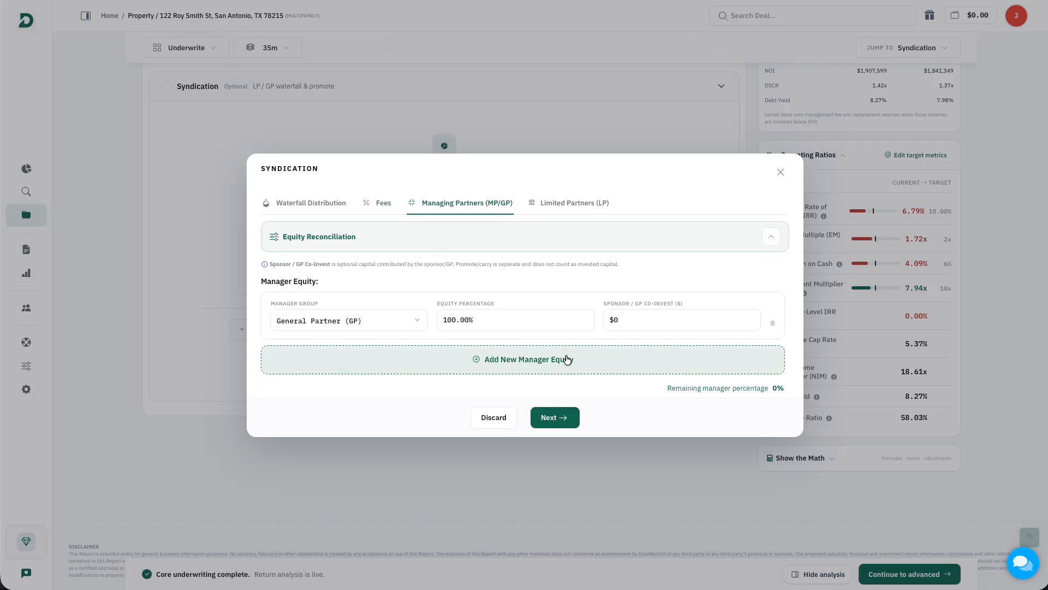
# Set the General Partner's equity percentage to 50% and add a Co-General Partner with the other 50%
pyautogui.click(450, 320)
pyautogui.write('50')
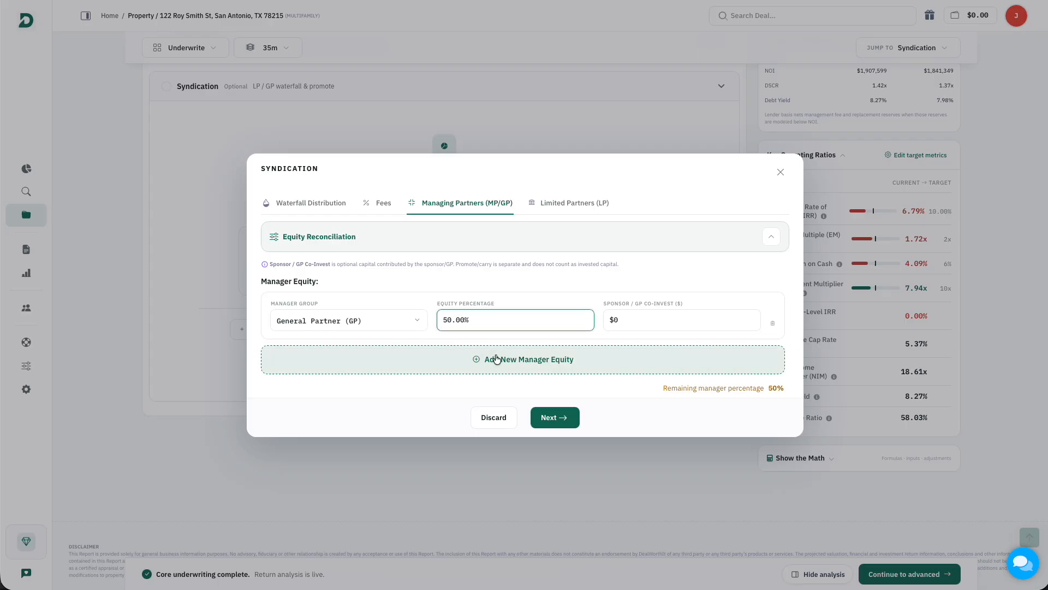
pyautogui.click(522, 372)
# Enter a $500,000 co-invest for both the General Partner and the Co-General Partner, review the Equity Reconciliation, and continue to the limited partners
pyautogui.click(604, 294)
pyautogui.write('5000')
pyautogui.write('000')
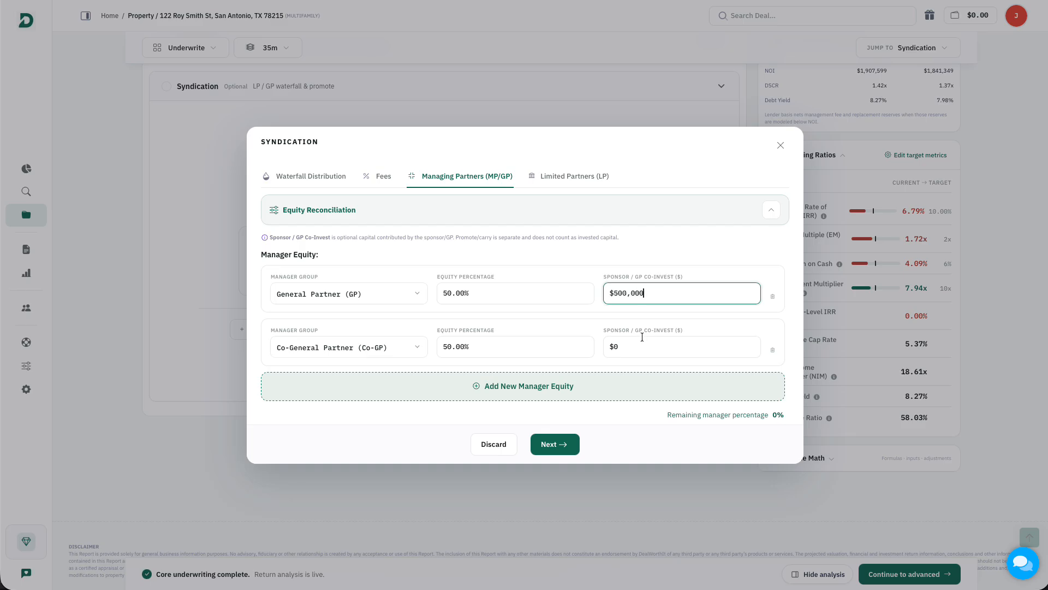
pyautogui.press('BackSpace')
pyautogui.click(675, 345)
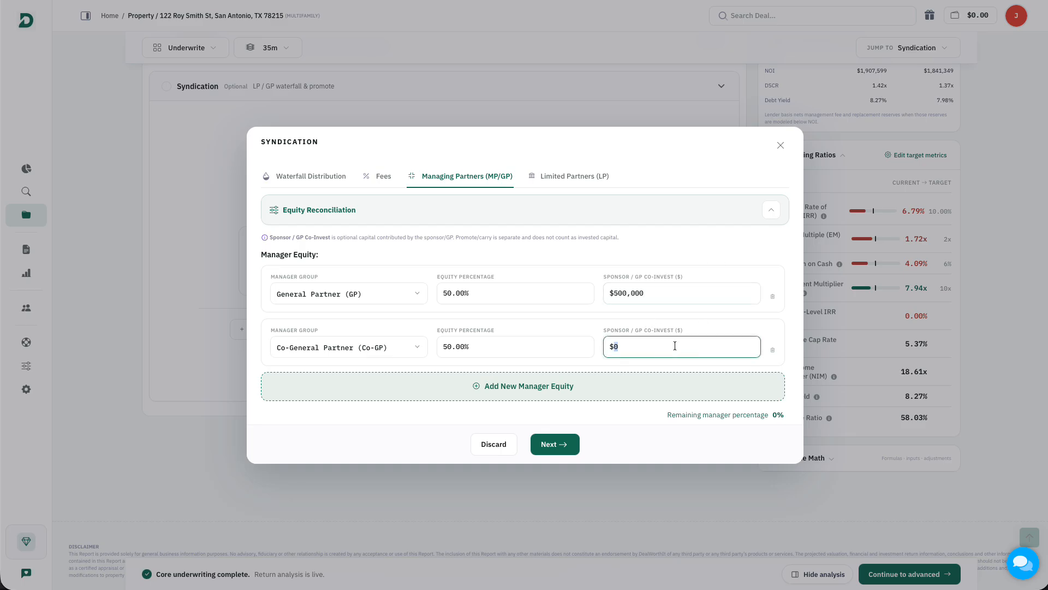
pyautogui.write('500000')
pyautogui.click(771, 211)
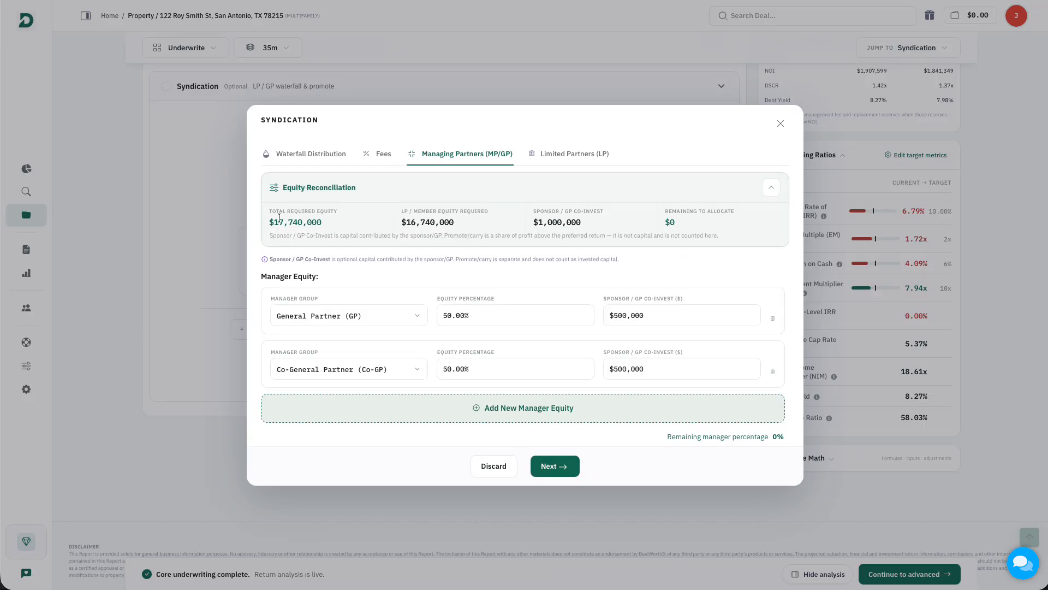
pyautogui.click(562, 466)
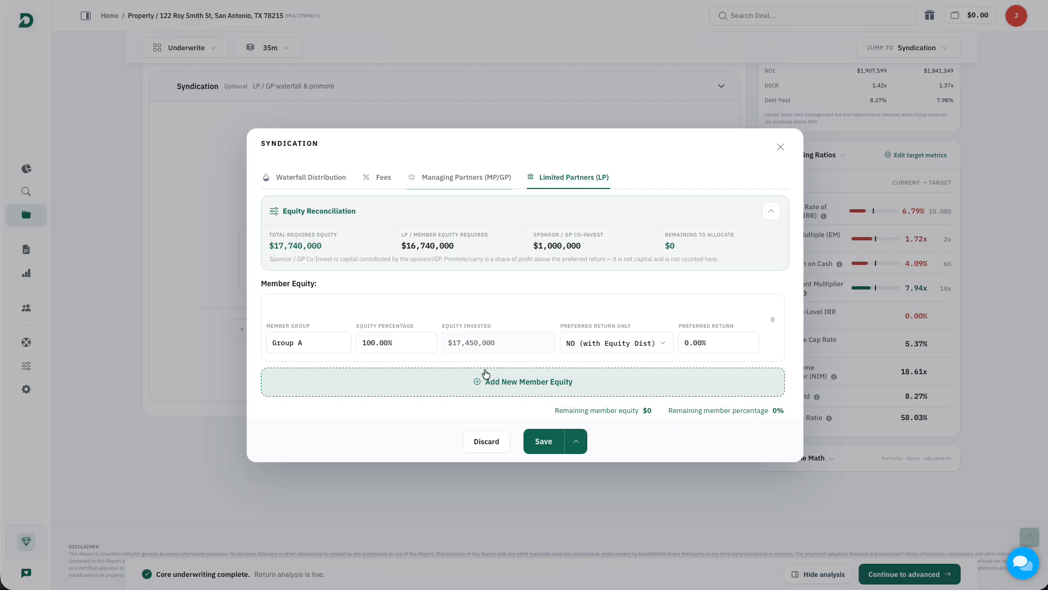
# Set Group A's equity percentage to 10% and its preferred return to 9%
pyautogui.click(373, 345)
pyautogui.press('BackSpace')
pyautogui.click(688, 345)
pyautogui.moveTo(688, 345); pyautogui.dragTo(676, 344)
pyautogui.write('9')
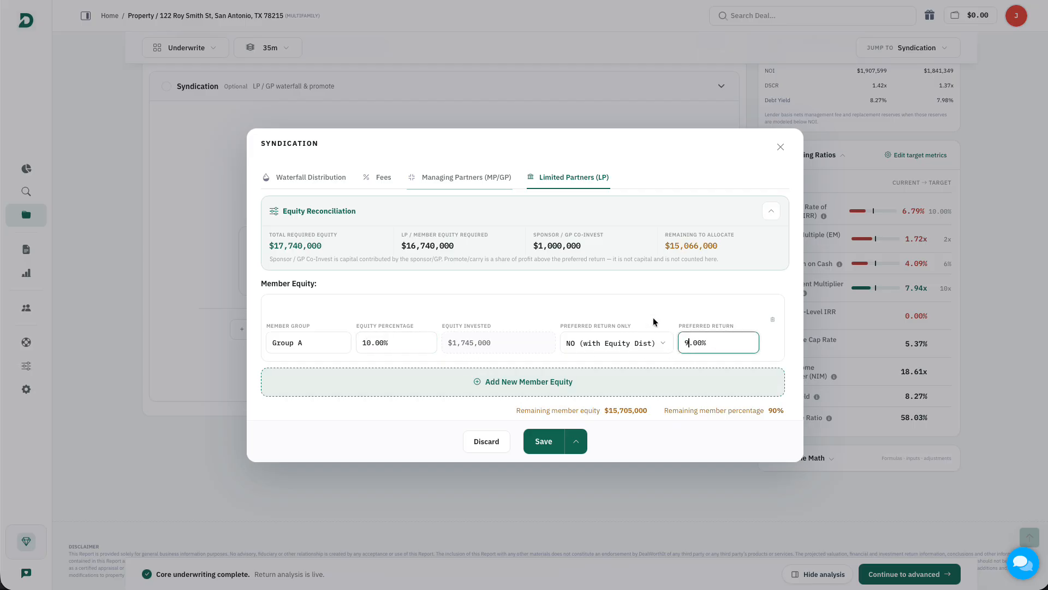
# Switch Group A to preferred return only, without equity distribution, and set its preferred return to 10%
pyautogui.click(637, 342)
pyautogui.click(641, 352)
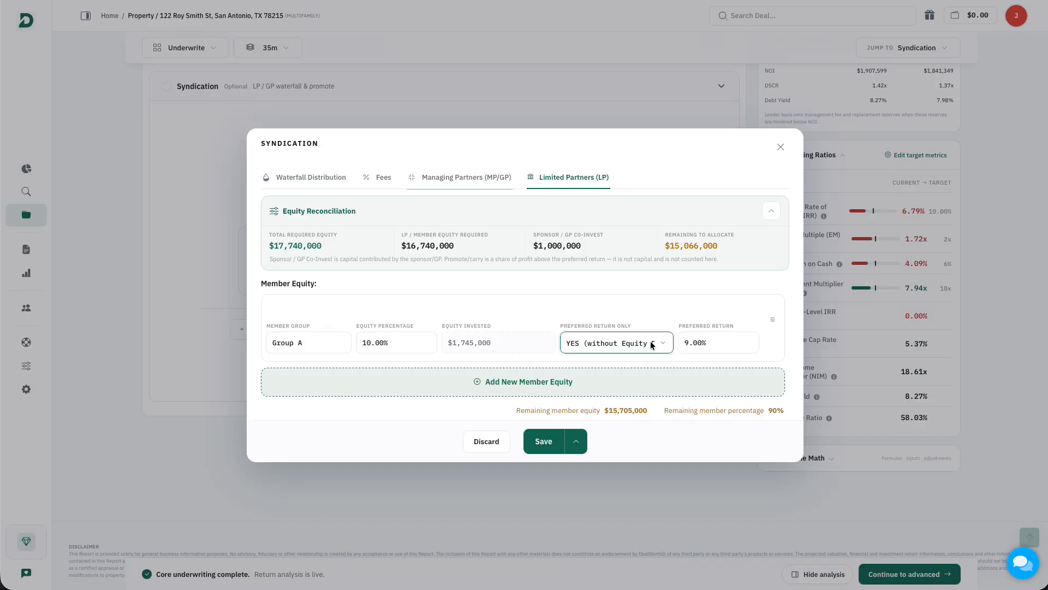
pyautogui.moveTo(692, 345); pyautogui.dragTo(678, 343)
pyautogui.write('10')
pyautogui.click(683, 363)
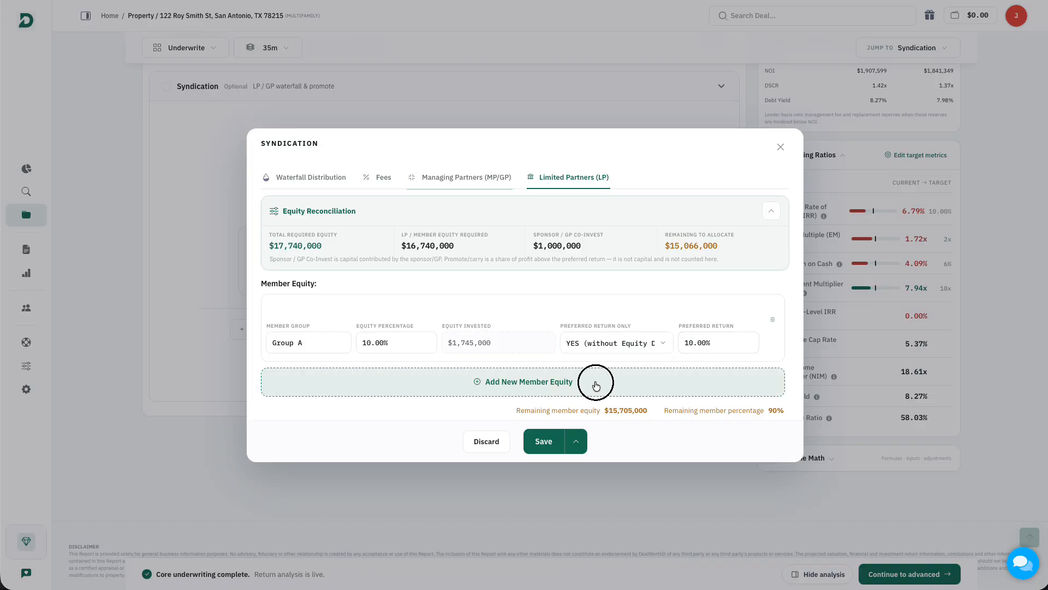
# Add Group B as a second member group with 90% equity and save the syndication to this deal only
pyautogui.click(679, 377)
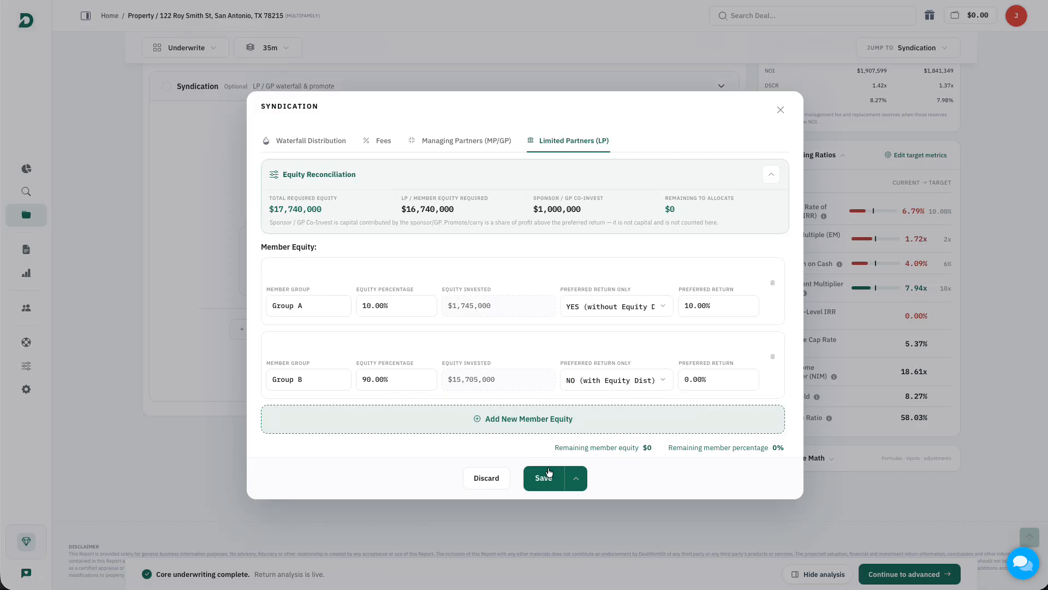
pyautogui.click(574, 479)
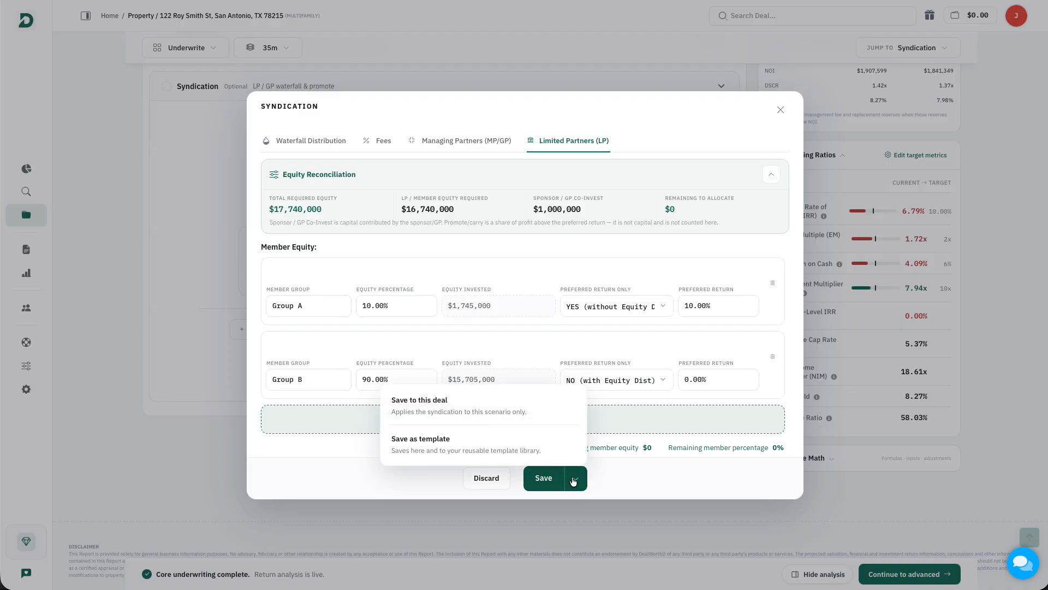
pyautogui.click(528, 414)
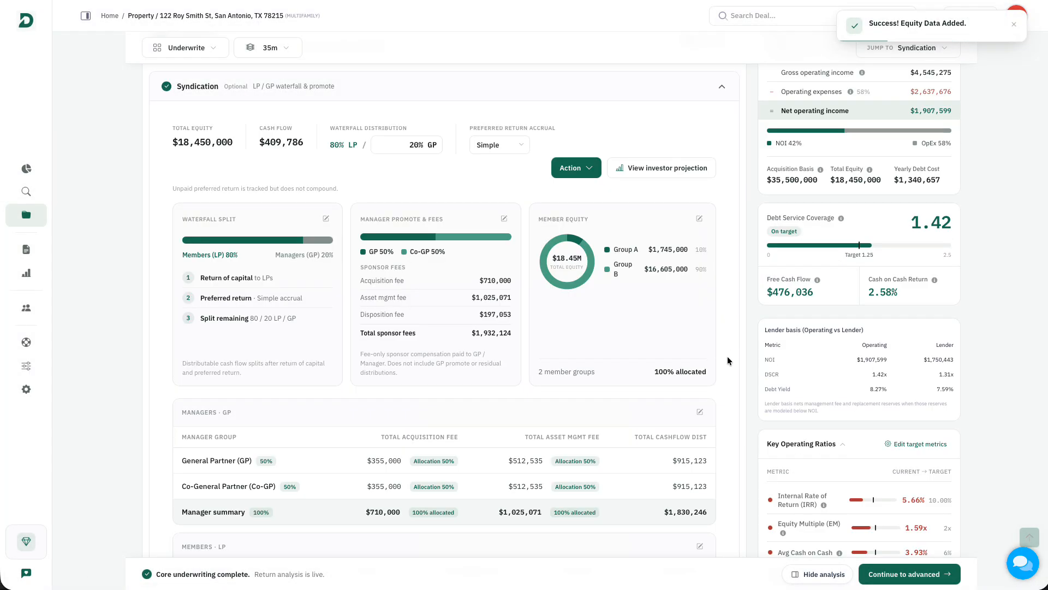
# Review the syndication's manager and member tables and open the investor projection
pyautogui.scroll(-3, 666, 348)
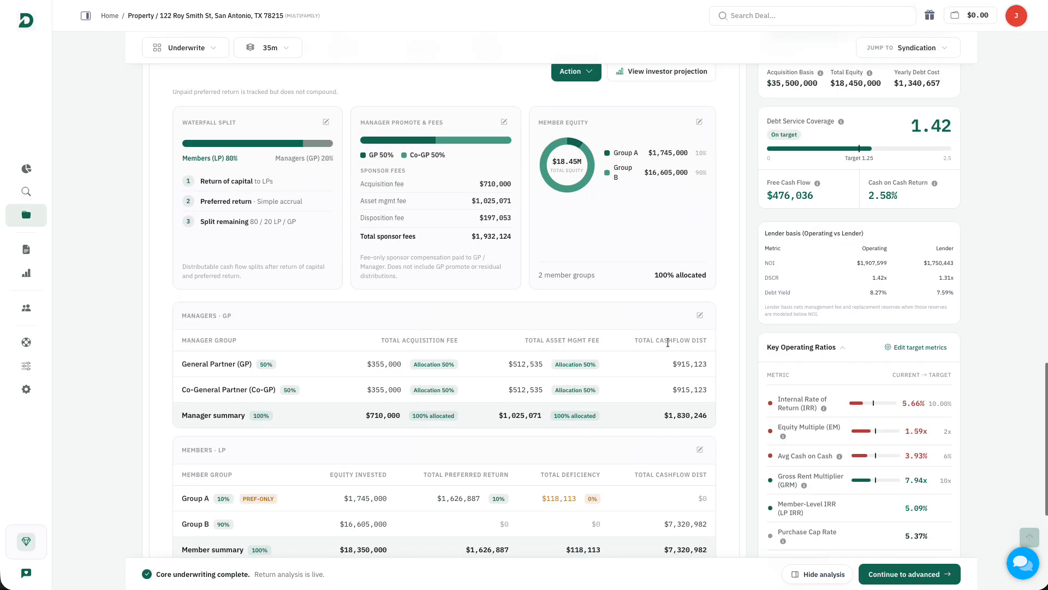
pyautogui.scroll(2, 667, 342)
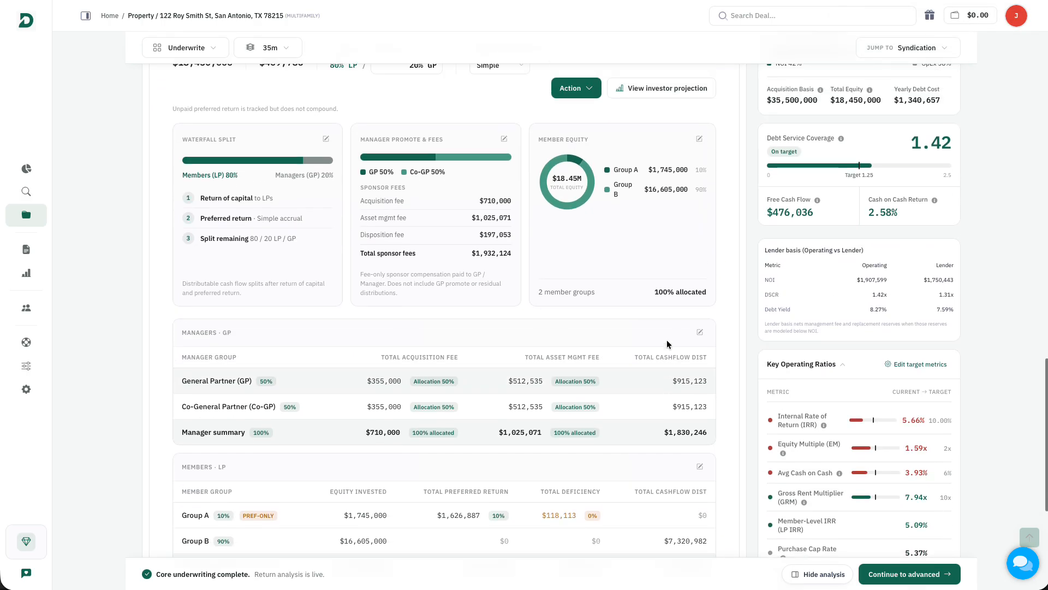
pyautogui.click(663, 147)
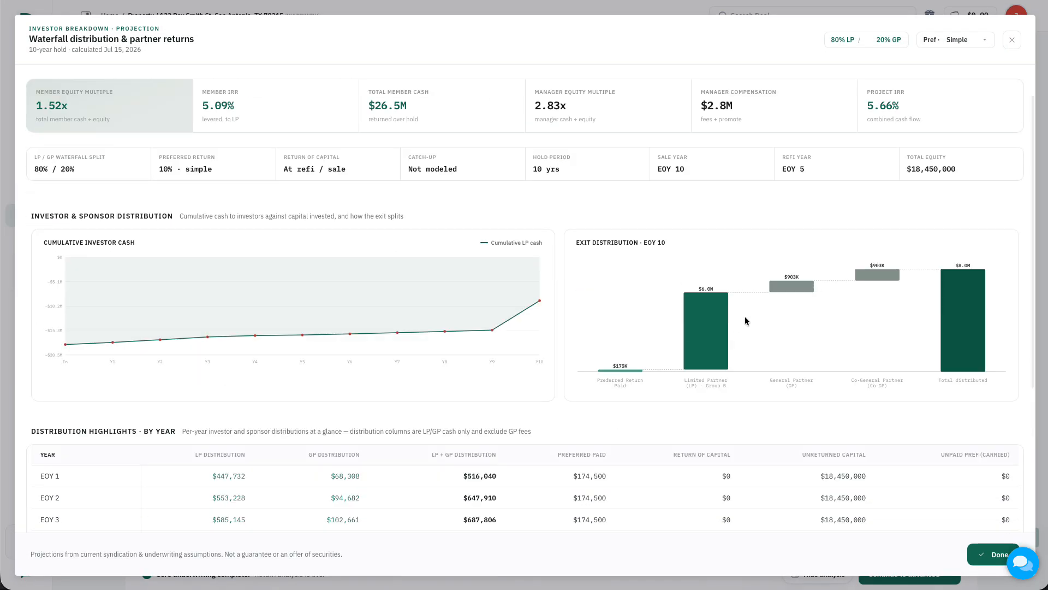
# Review the investor projection's yearly distributions, expand the advanced investor projection through its cash flow breakdowns, and close it
pyautogui.scroll(-4, 746, 317)
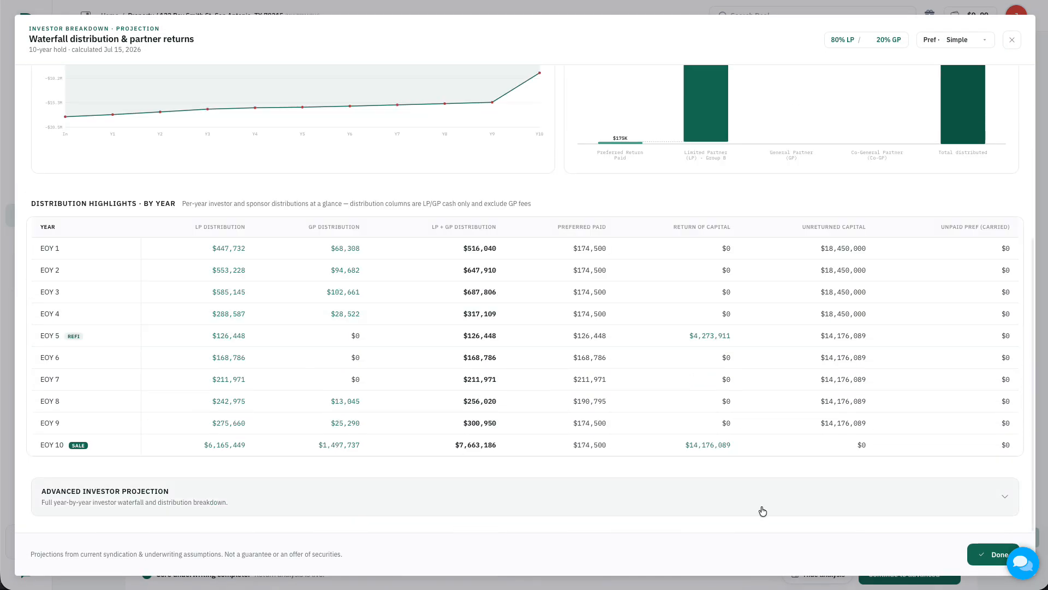
pyautogui.click(711, 497)
pyautogui.scroll(-1, 715, 489)
pyautogui.scroll(-12, 717, 486)
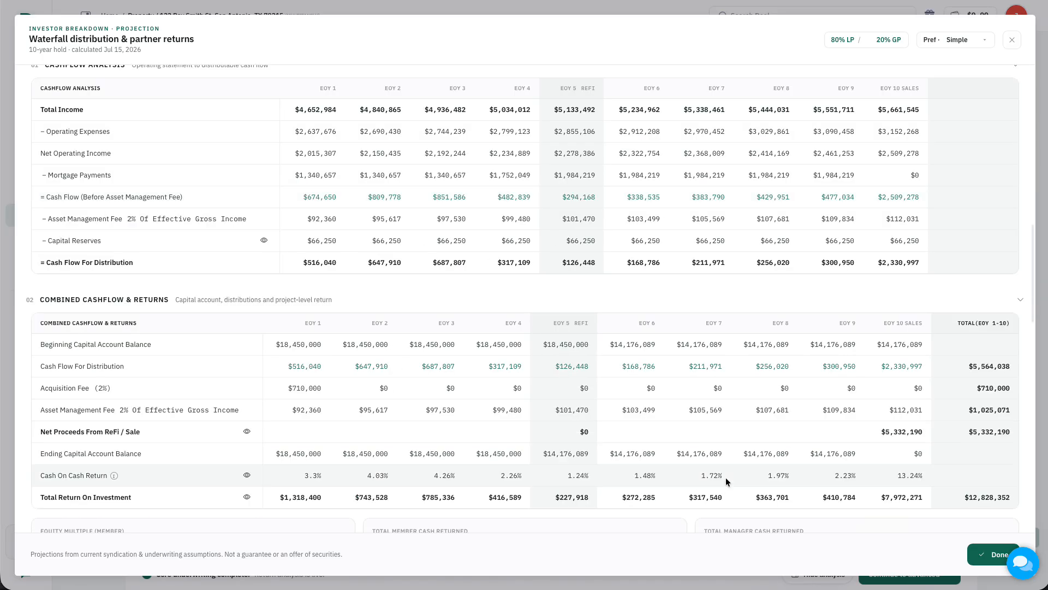
pyautogui.scroll(-10, 727, 481)
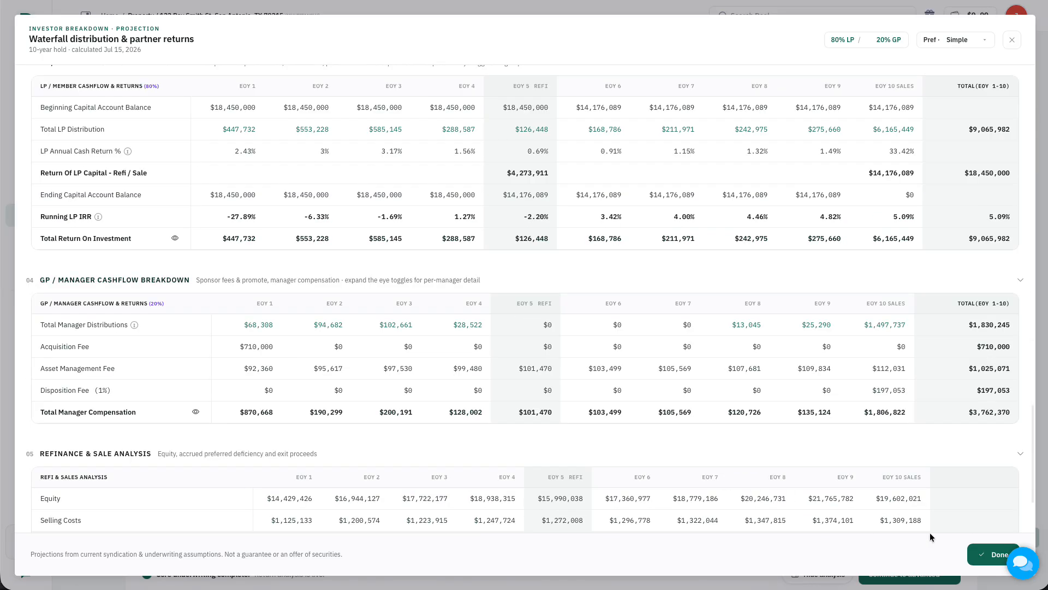
pyautogui.click(972, 552)
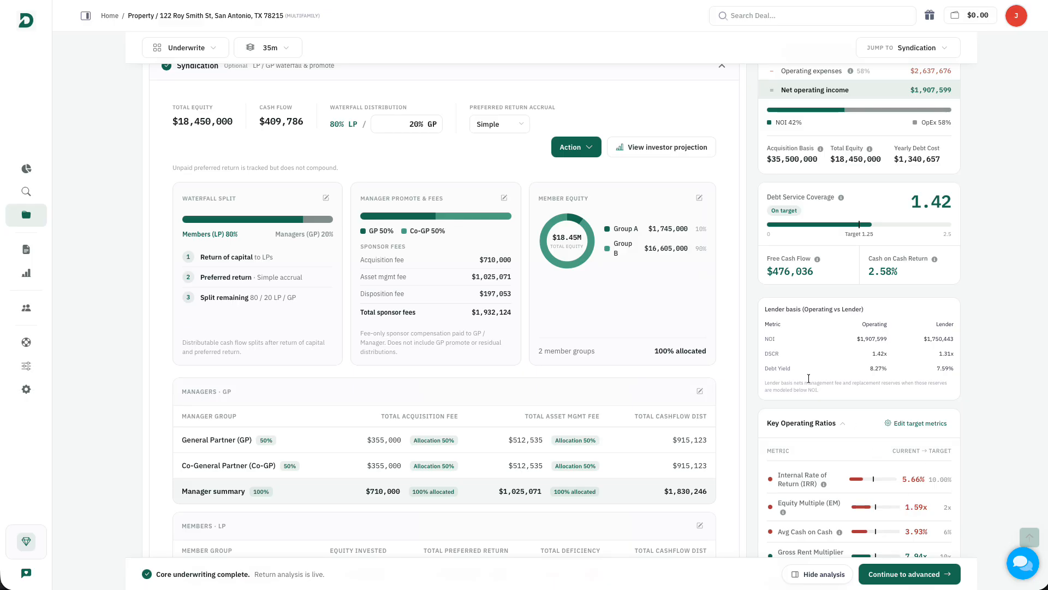
# Open the deal's detailed underwriting report for the 35m scenario and review it from asset profile through syndication analysis
pyautogui.scroll(-6, 715, 401)
pyautogui.scroll(20, 715, 405)
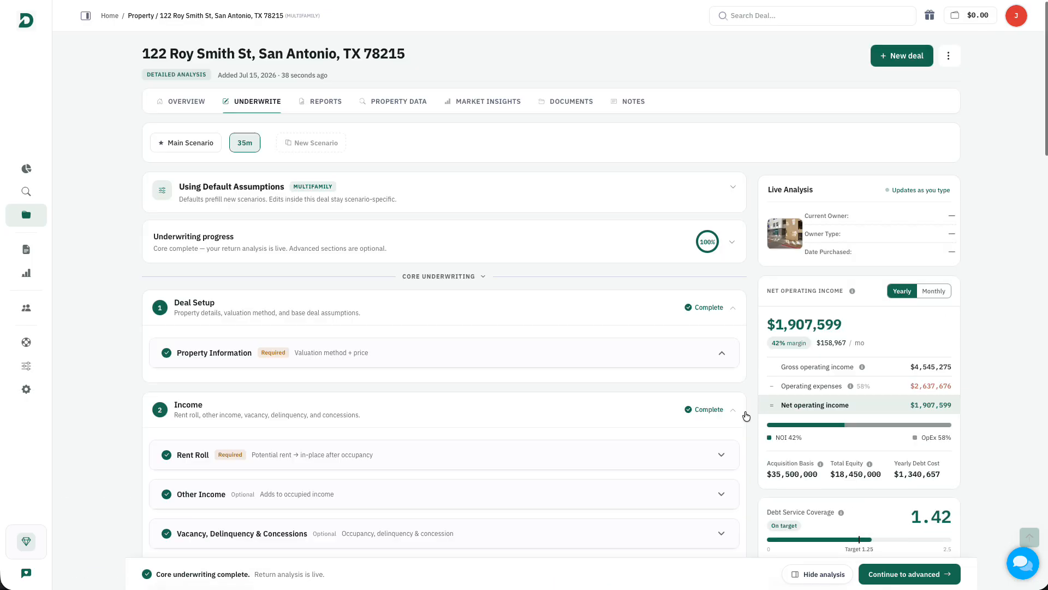
pyautogui.click(328, 103)
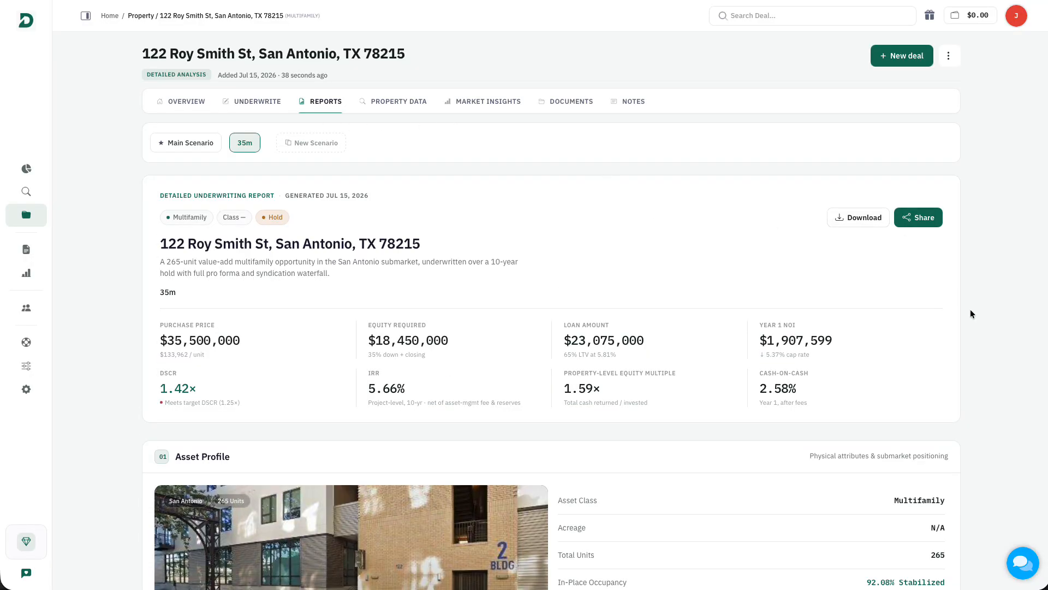
pyautogui.scroll(-3, 963, 312)
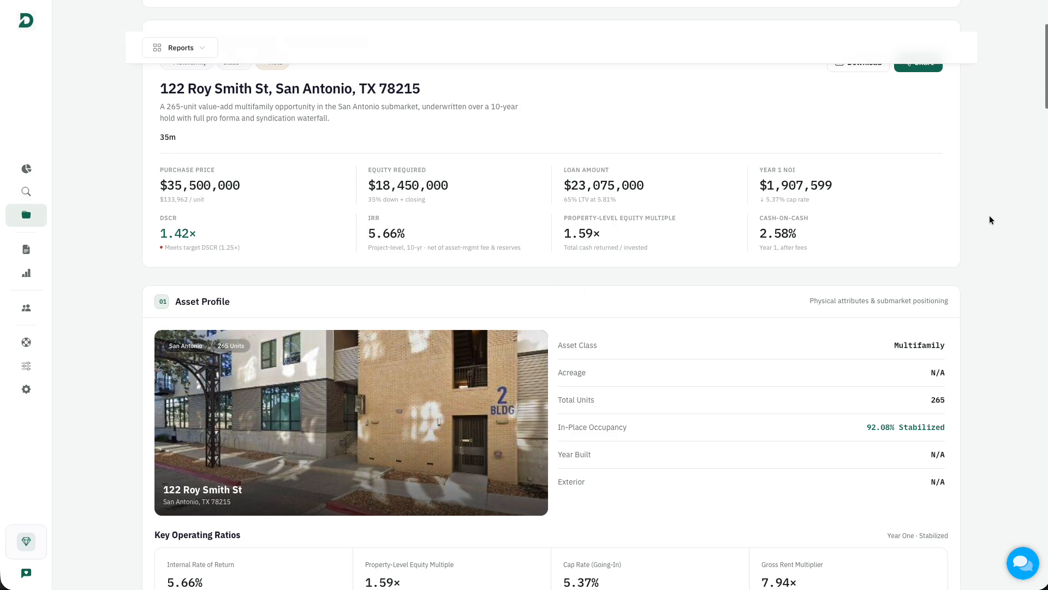
pyautogui.scroll(-12, 990, 220)
pyautogui.scroll(-7, 961, 262)
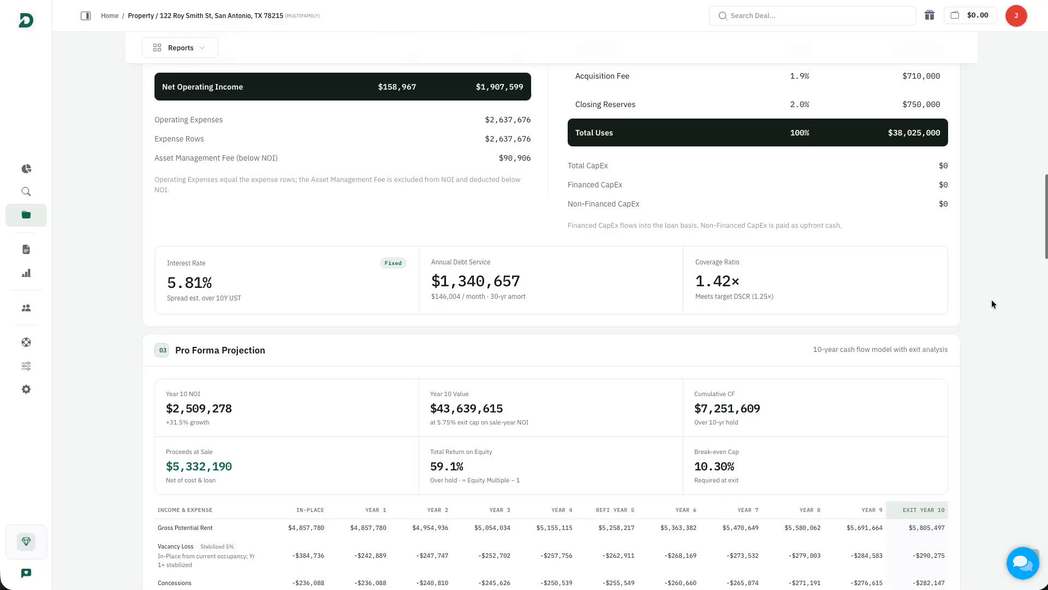
pyautogui.scroll(-13, 992, 303)
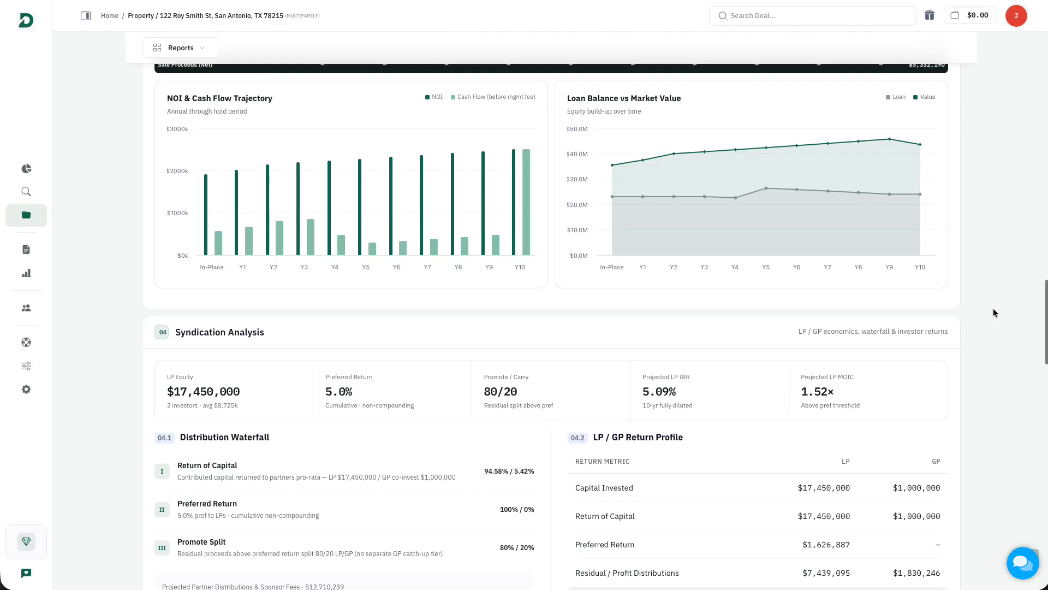
pyautogui.scroll(-12, 993, 308)
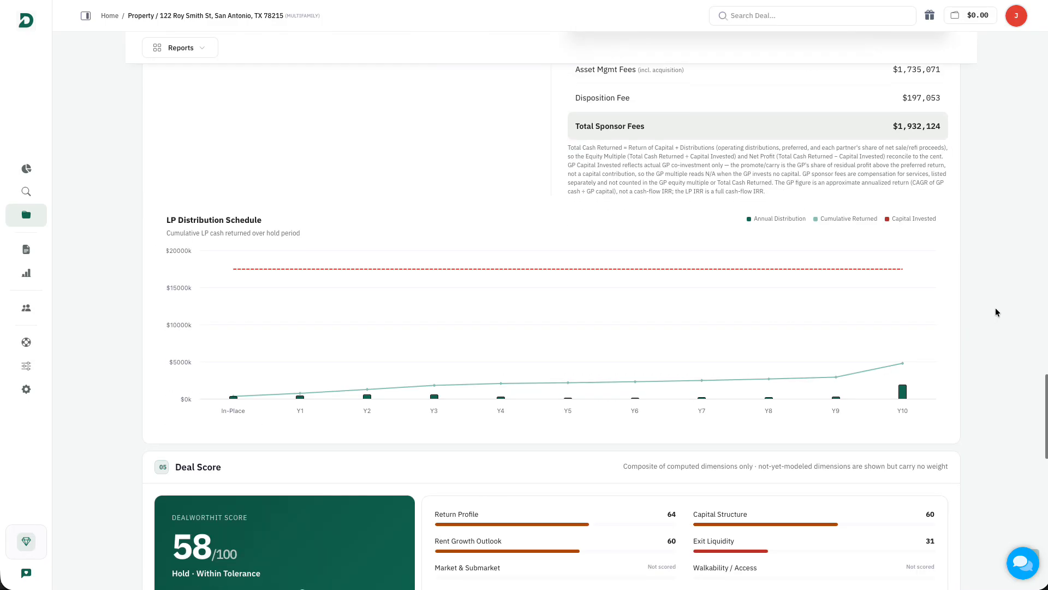
pyautogui.scroll(-5, 995, 309)
pyautogui.scroll(20, 996, 307)
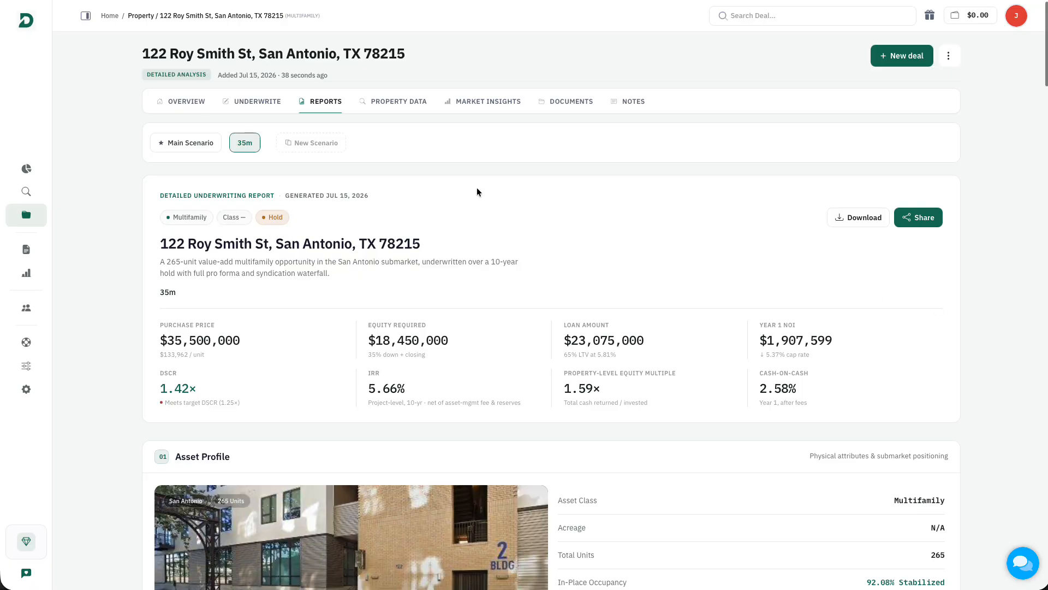
# Examine the Deal Score breakdown and the Market Context section of the underwriting report
pyautogui.scroll(-20, 772, 299)
pyautogui.scroll(5, 782, 310)
pyautogui.scroll(7, 782, 307)
pyautogui.scroll(-2, 781, 307)
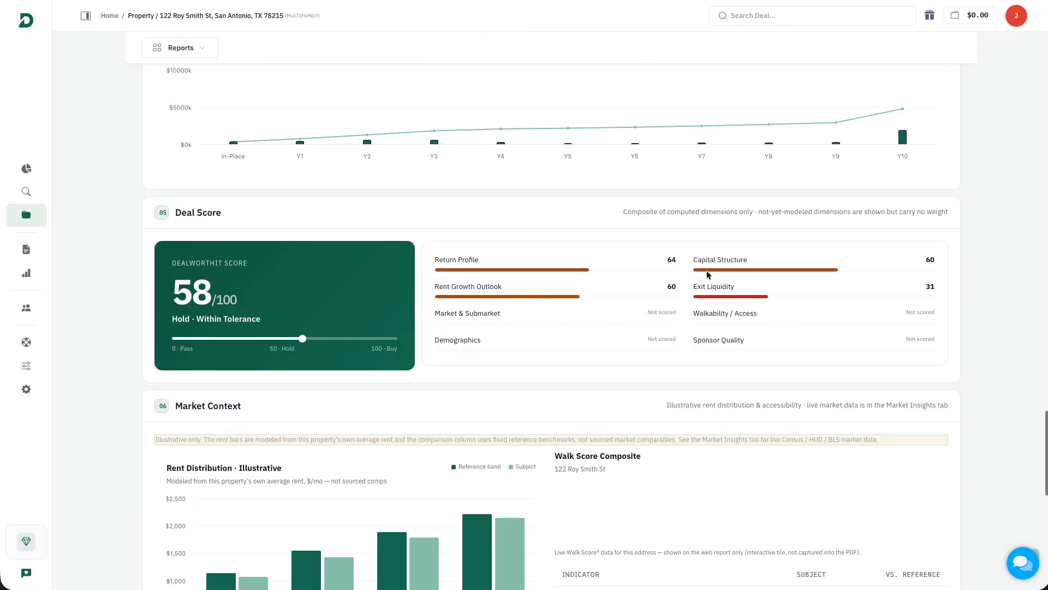
pyautogui.scroll(-1, 740, 274)
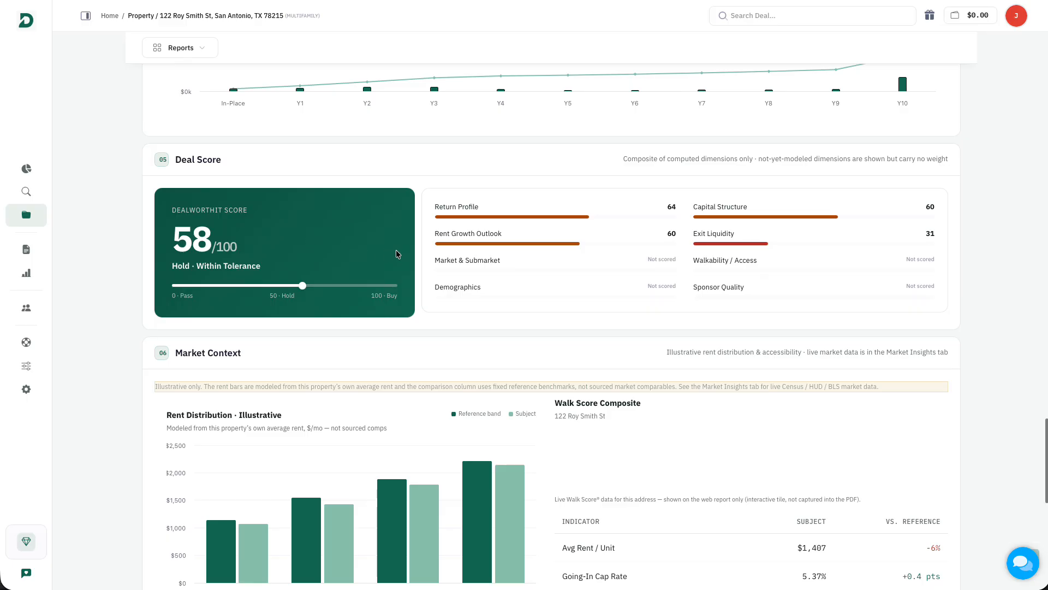
pyautogui.scroll(-1, 697, 257)
pyautogui.scroll(-2, 696, 257)
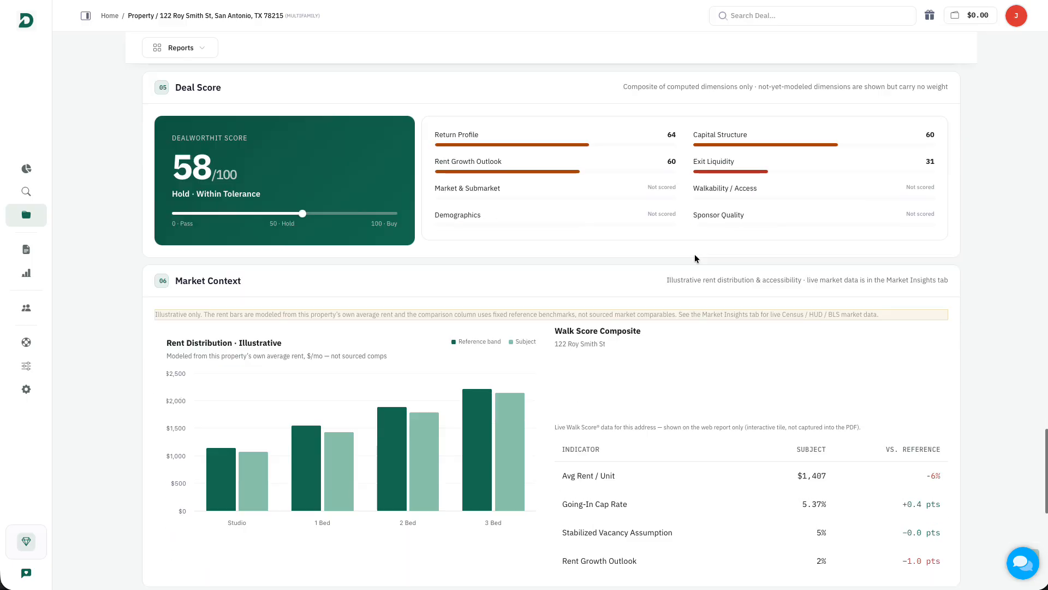
pyautogui.scroll(-2, 700, 255)
pyautogui.scroll(20, 884, 329)
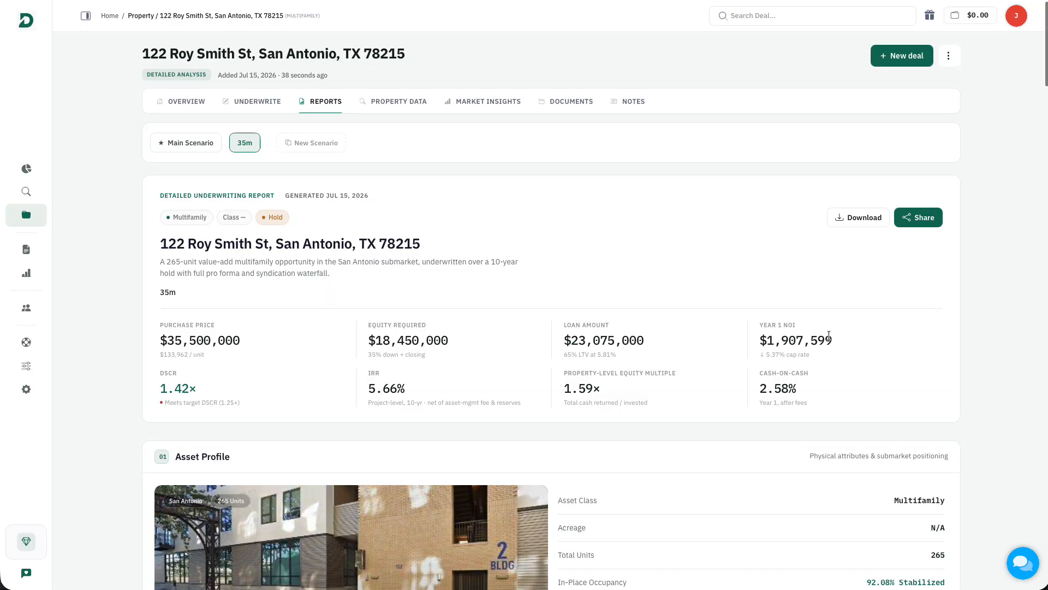
# Check the property's research data, including its overview, ownership, financial, and sales and comps sections
pyautogui.click(408, 105)
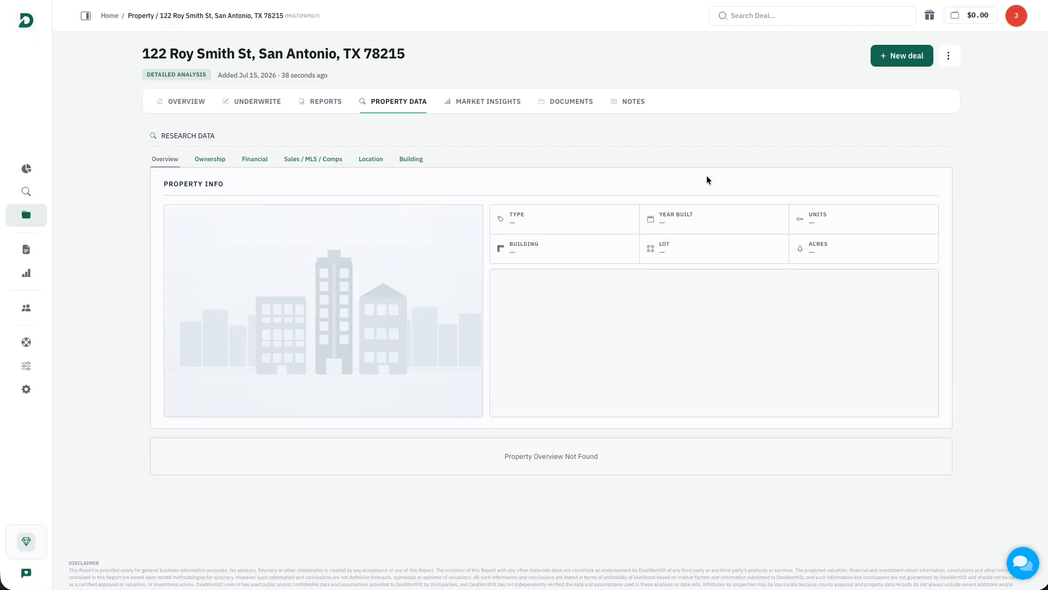
pyautogui.click(212, 163)
pyautogui.click(271, 168)
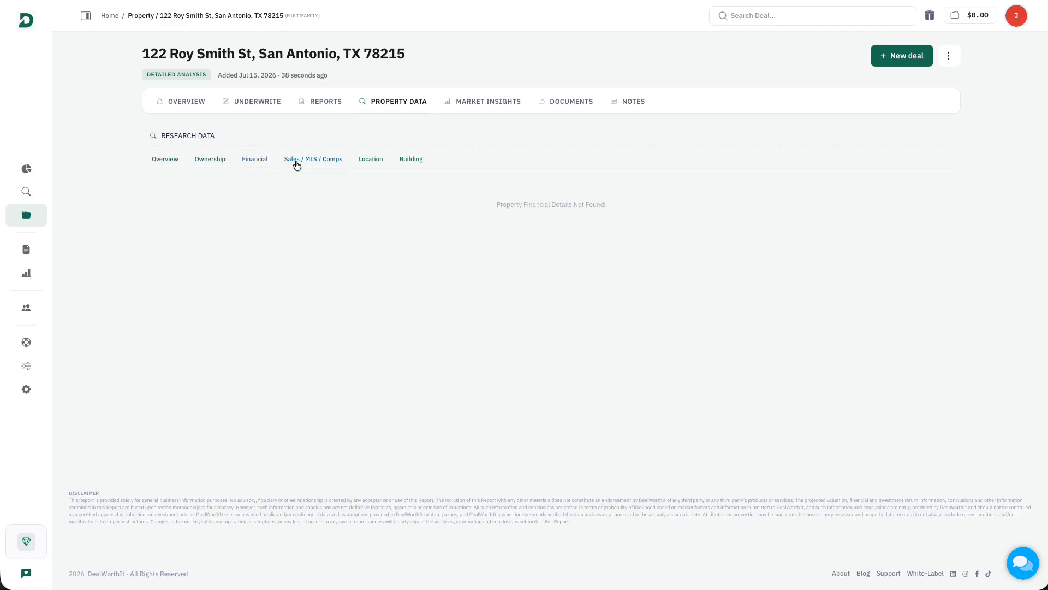
pyautogui.click(165, 163)
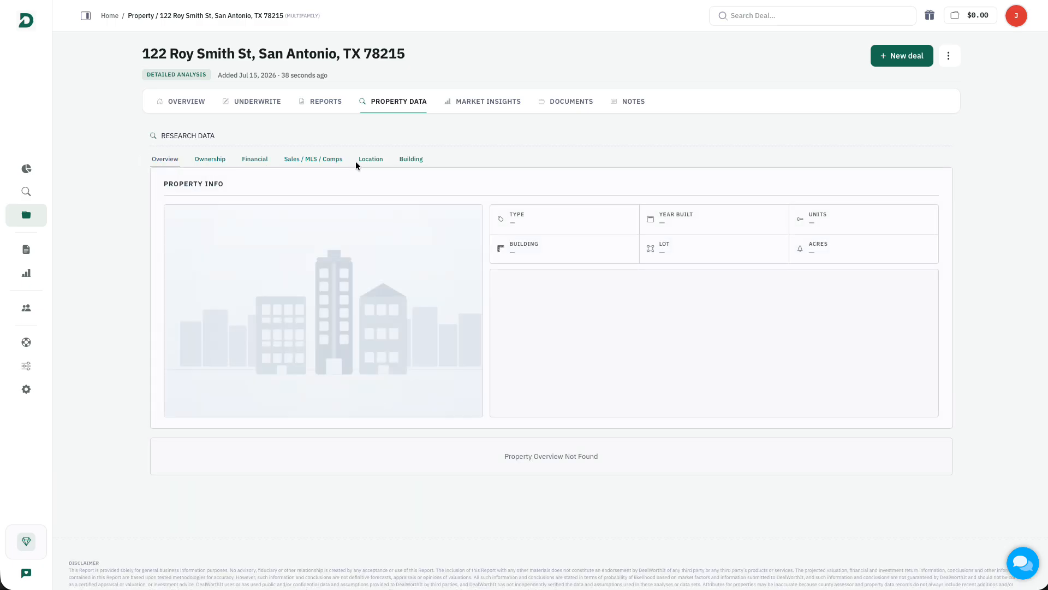
pyautogui.click(339, 159)
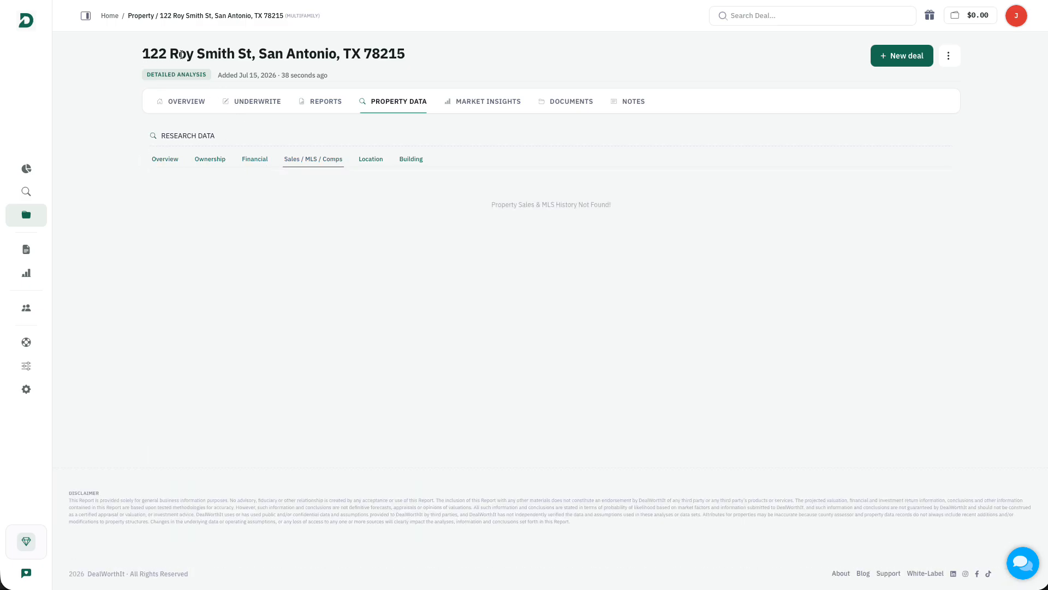
pyautogui.click(175, 166)
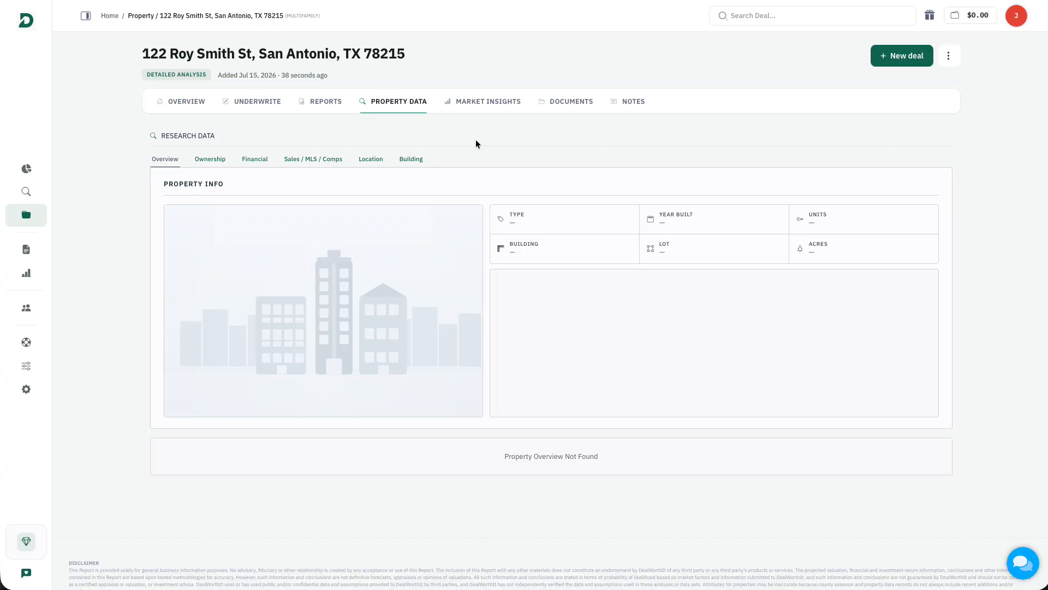
# Open the deal's market insights and review the market score, verdict, growth indicators and investor action items
pyautogui.click(497, 101)
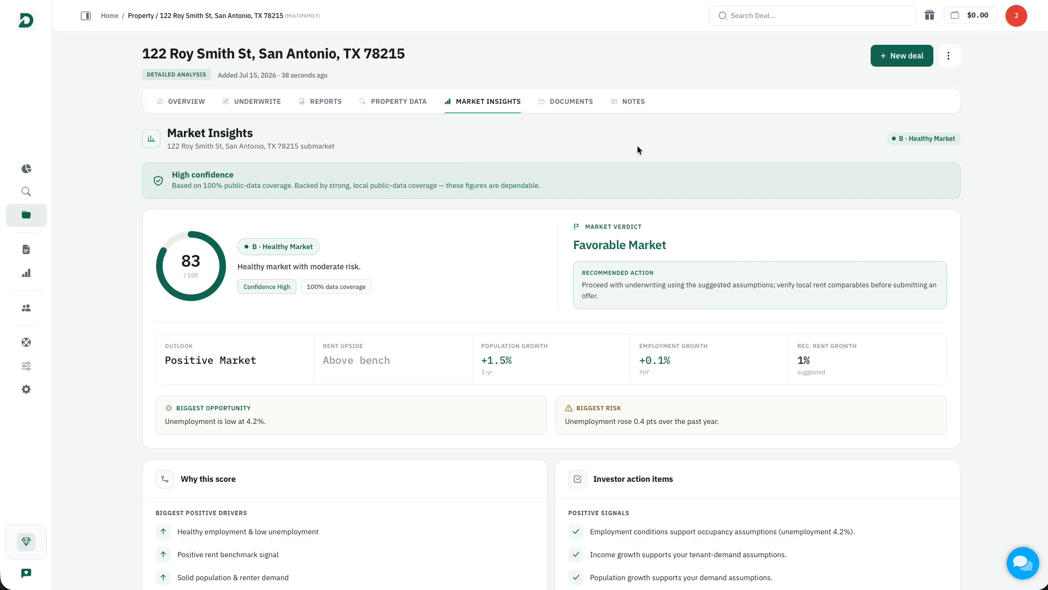
pyautogui.scroll(-1, 637, 150)
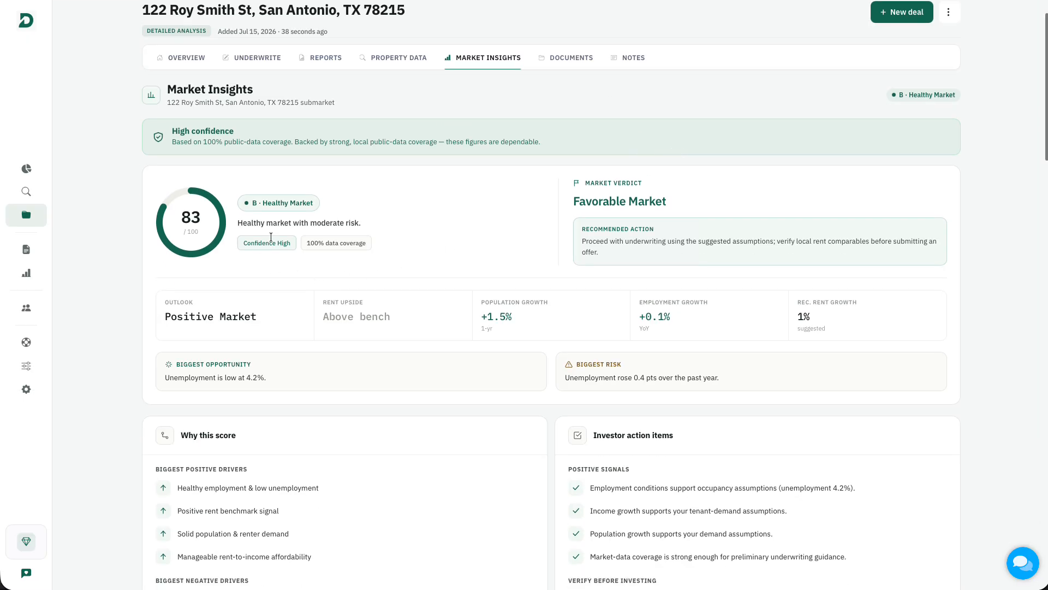
pyautogui.scroll(-1, 576, 256)
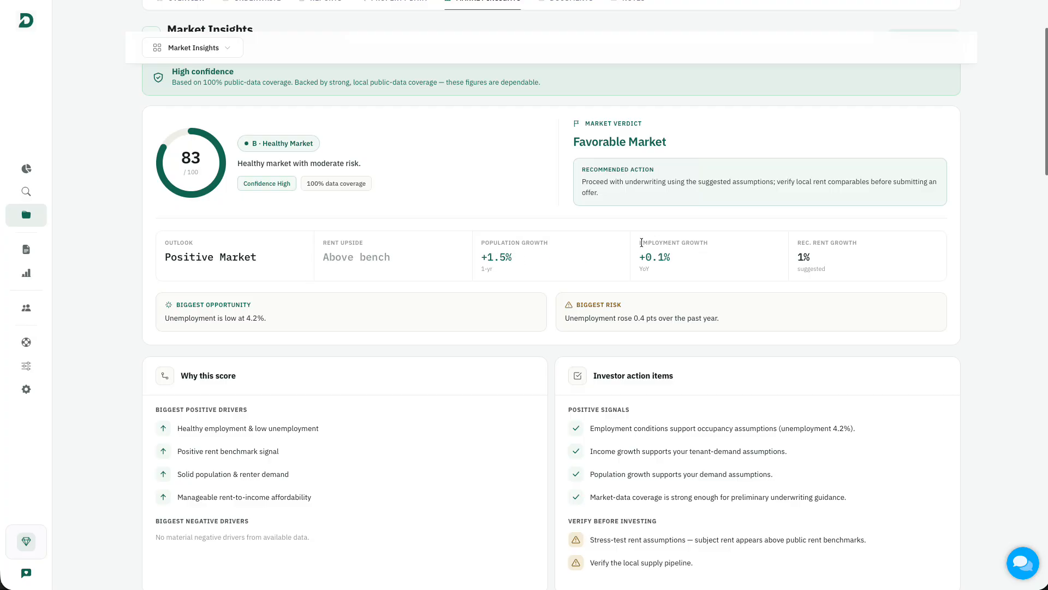
pyautogui.scroll(-1, 719, 257)
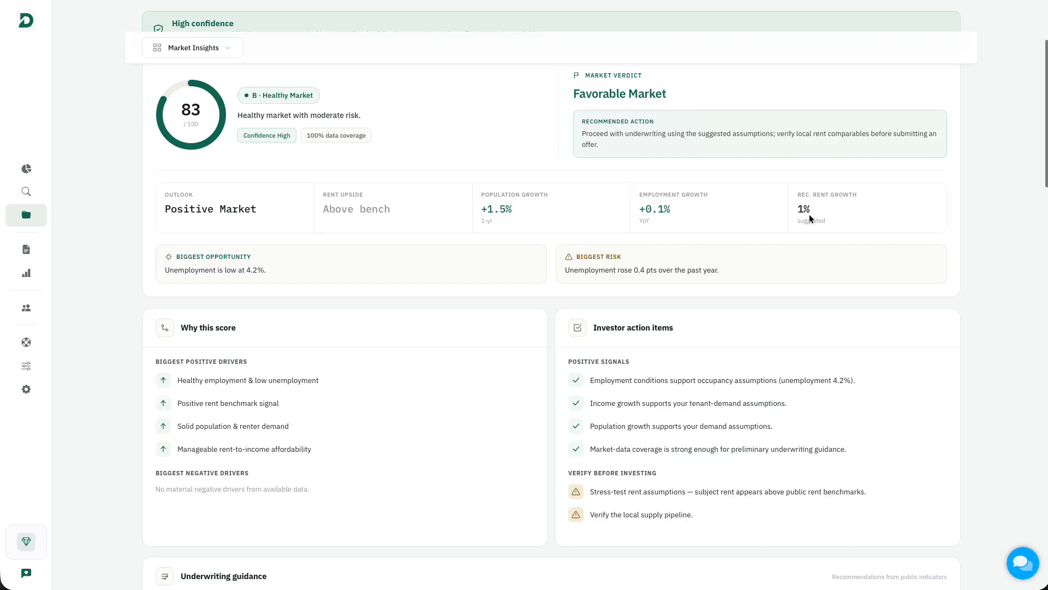
pyautogui.scroll(-1, 813, 214)
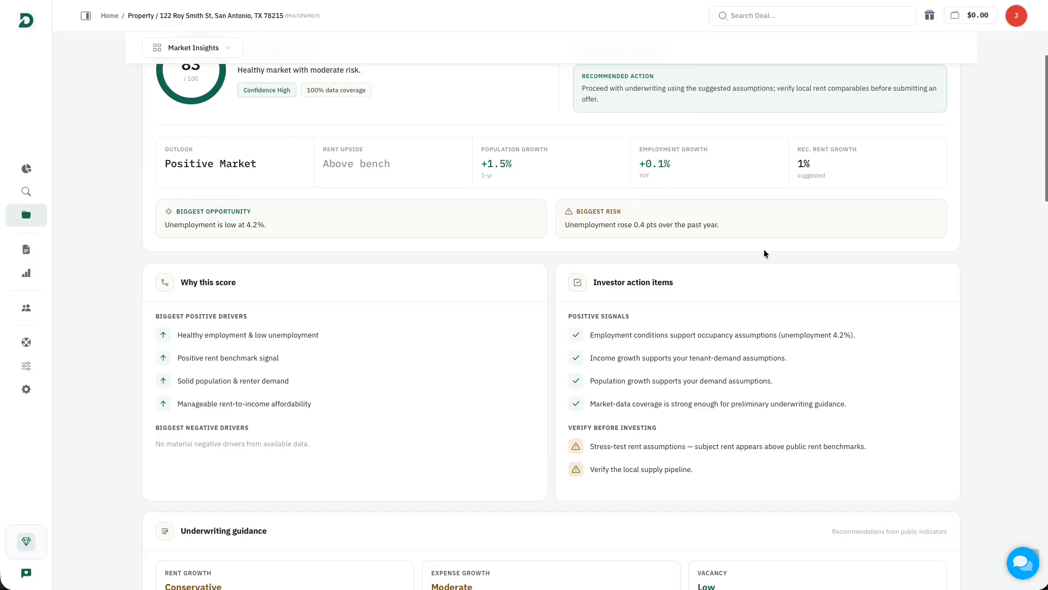
# Review the underwriting guidance, the suggested market assumptions and their impact on the deal's projected returns
pyautogui.scroll(-3, 763, 253)
pyautogui.scroll(-3, 770, 252)
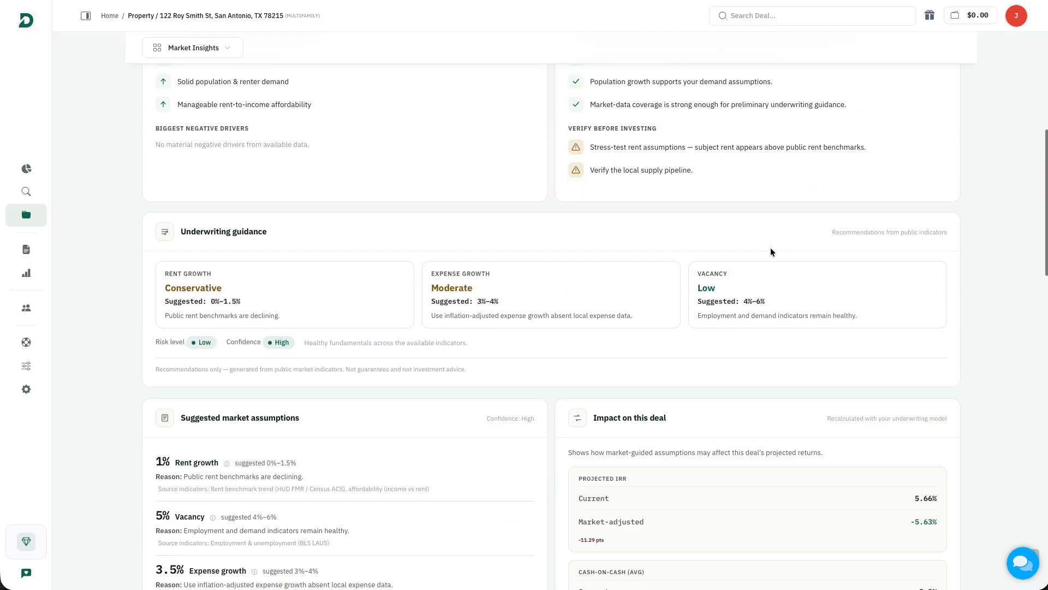
pyautogui.scroll(-3, 328, 308)
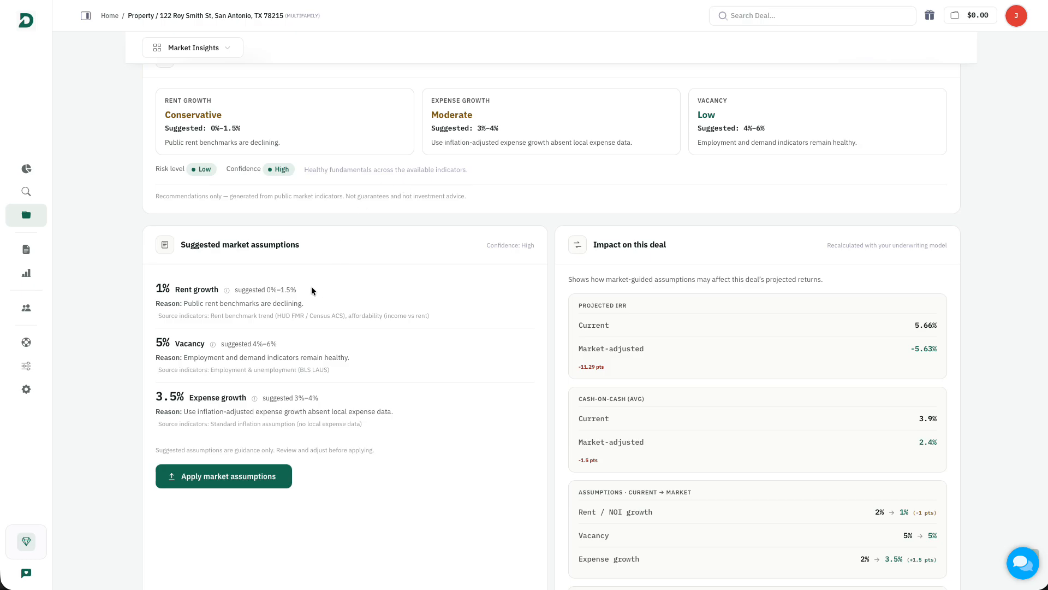
pyautogui.scroll(-1, 463, 288)
pyautogui.scroll(-1, 655, 331)
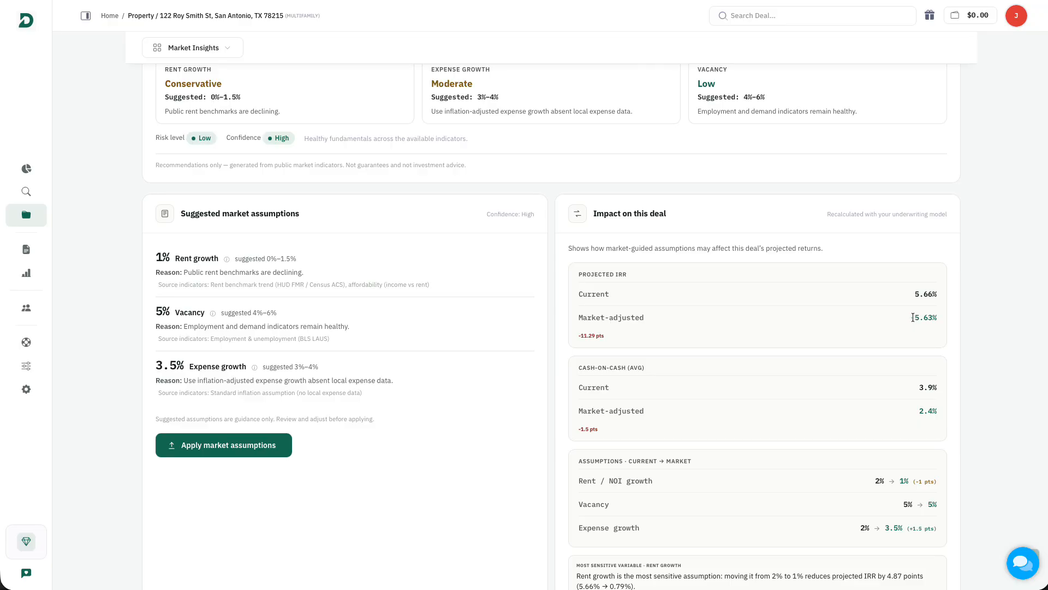
pyautogui.scroll(-1, 941, 319)
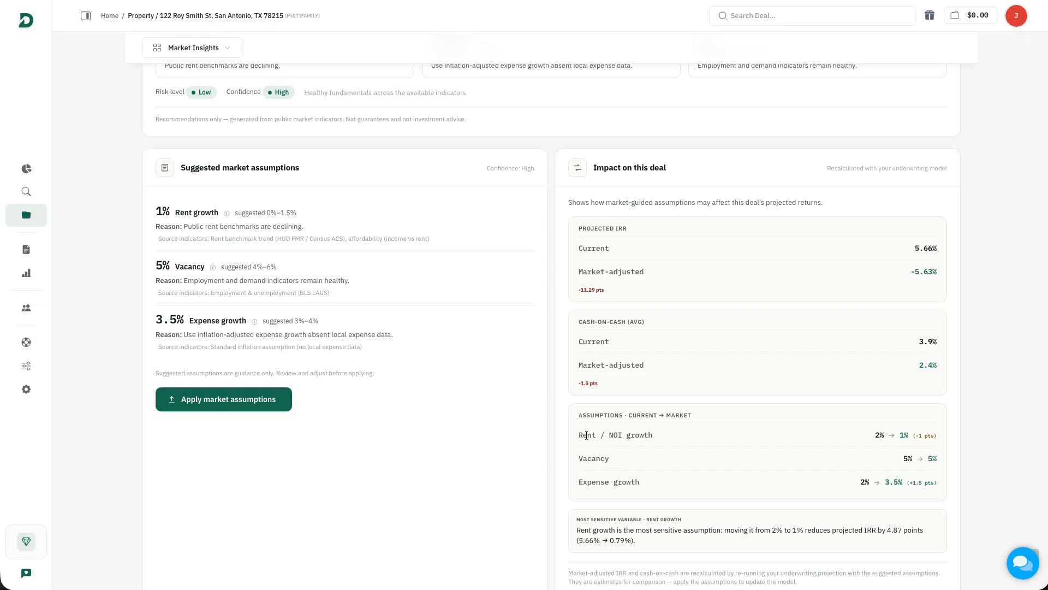
# Compare the current and market-adjusted rent growth, vacancy and expense growth assumptions, highlighting the figures in the deal impact section
pyautogui.moveTo(579, 435); pyautogui.dragTo(643, 435)
pyautogui.click(865, 444)
pyautogui.moveTo(875, 435); pyautogui.dragTo(940, 464)
pyautogui.click(891, 438)
pyautogui.click(884, 454)
pyautogui.click(928, 476)
pyautogui.moveTo(861, 483); pyautogui.dragTo(870, 482)
pyautogui.moveTo(885, 482); pyautogui.dragTo(904, 483)
pyautogui.click(835, 465)
pyautogui.scroll(-1, 836, 449)
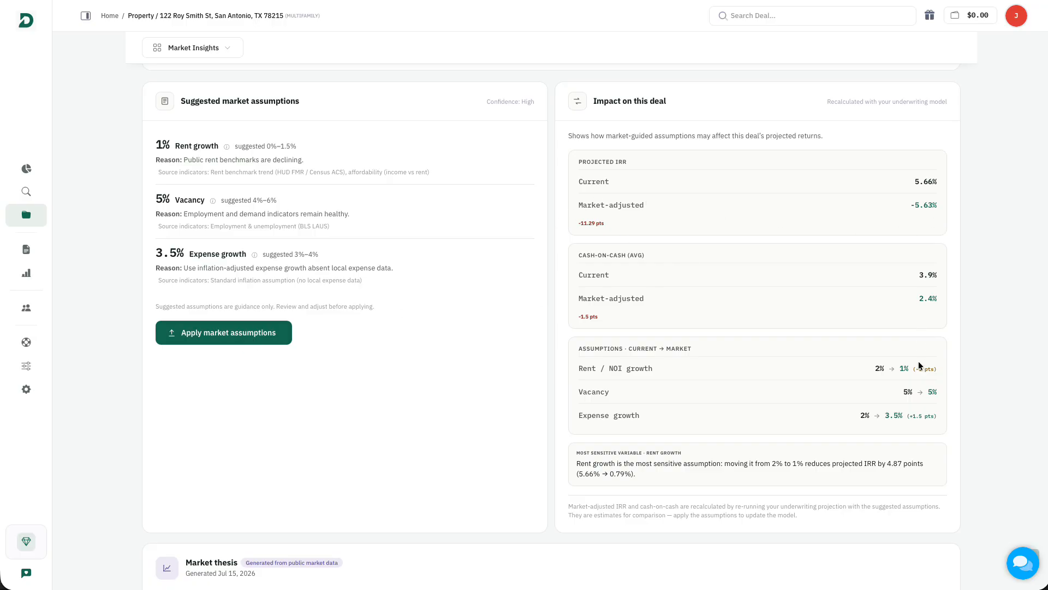
pyautogui.scroll(-1, 793, 353)
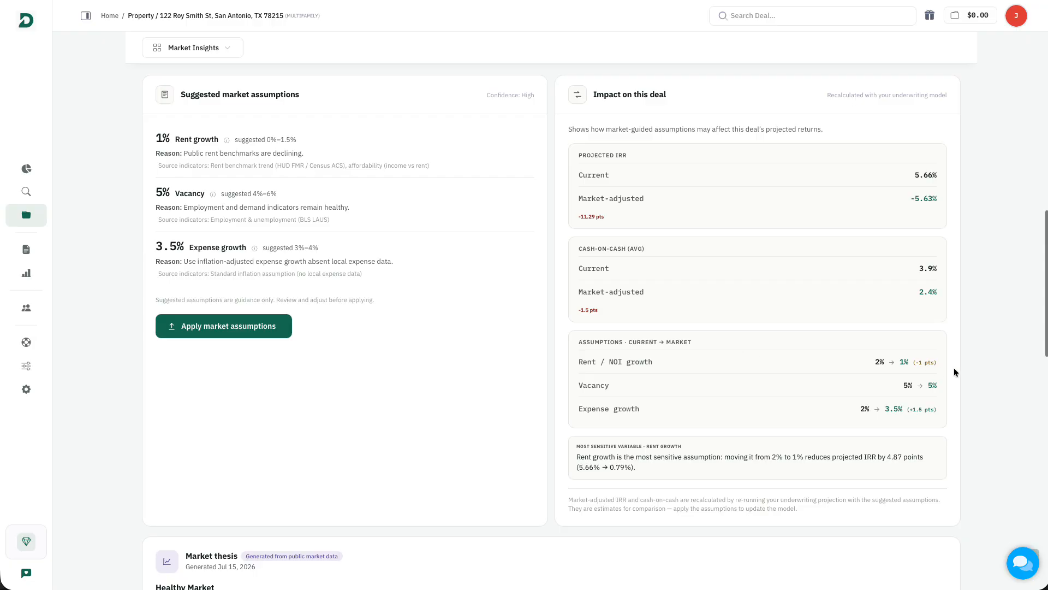
pyautogui.moveTo(876, 363); pyautogui.dragTo(925, 365)
pyautogui.click(919, 371)
pyautogui.doubleClick(899, 362)
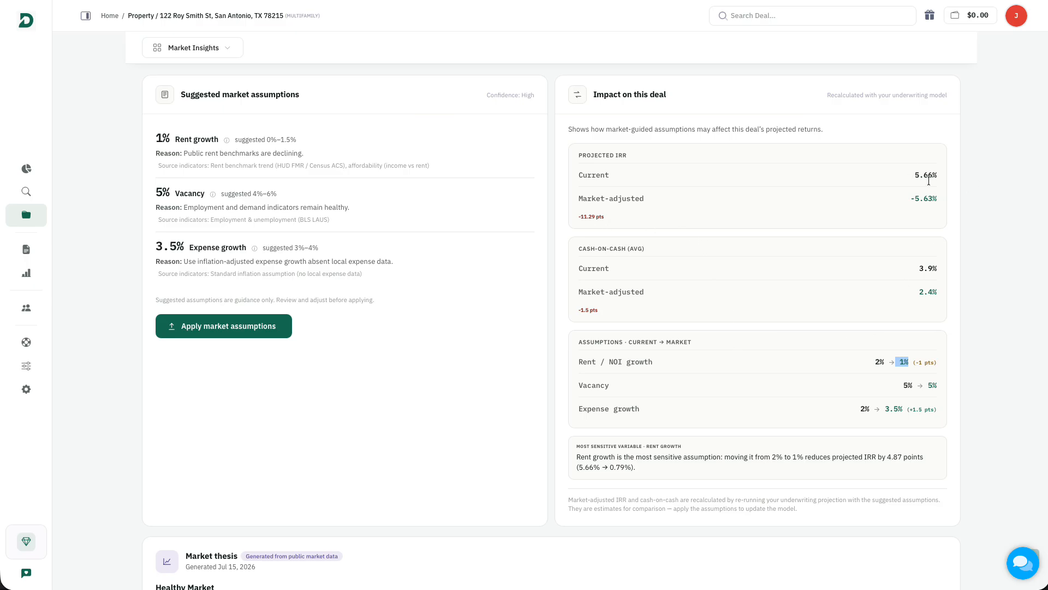
# Read the market thesis and the rent intelligence benchmarks, including HUD fair market rent by bedroom
pyautogui.scroll(-1, 921, 359)
pyautogui.scroll(-1, 921, 360)
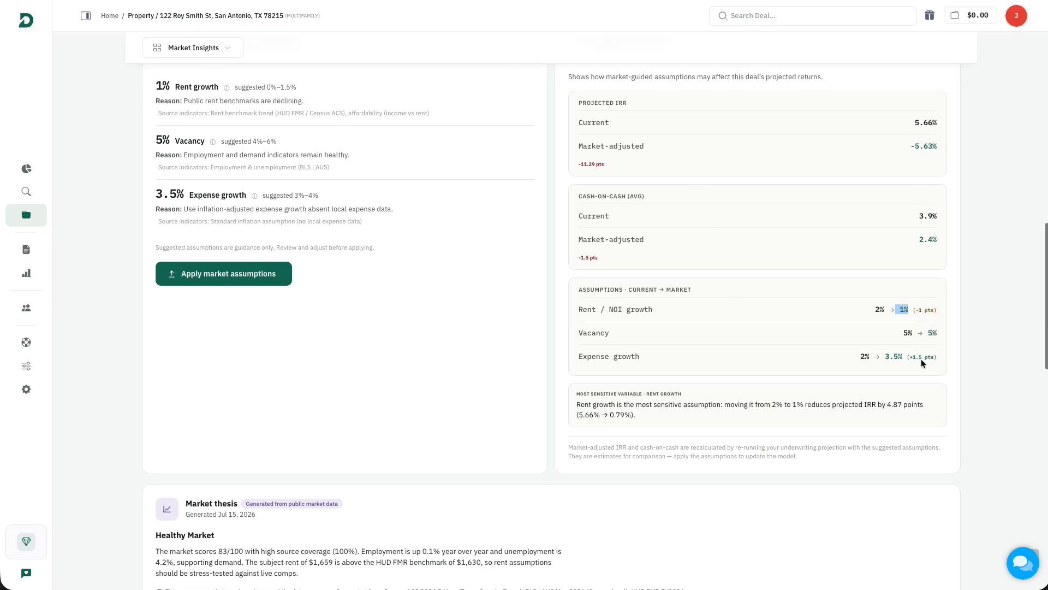
pyautogui.scroll(-4, 931, 360)
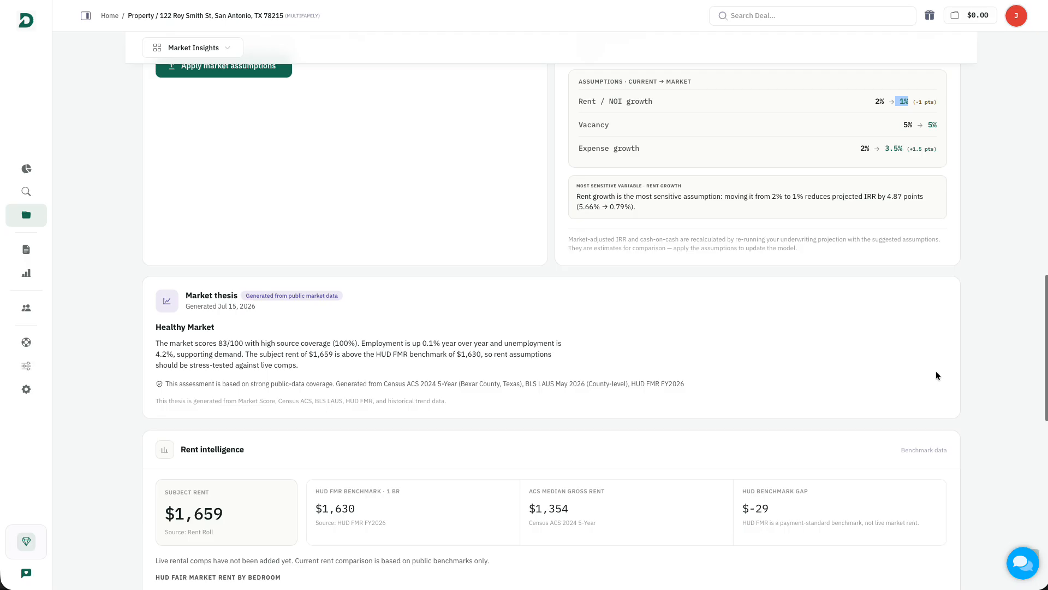
pyautogui.scroll(-1, 937, 368)
pyautogui.scroll(-1, 935, 364)
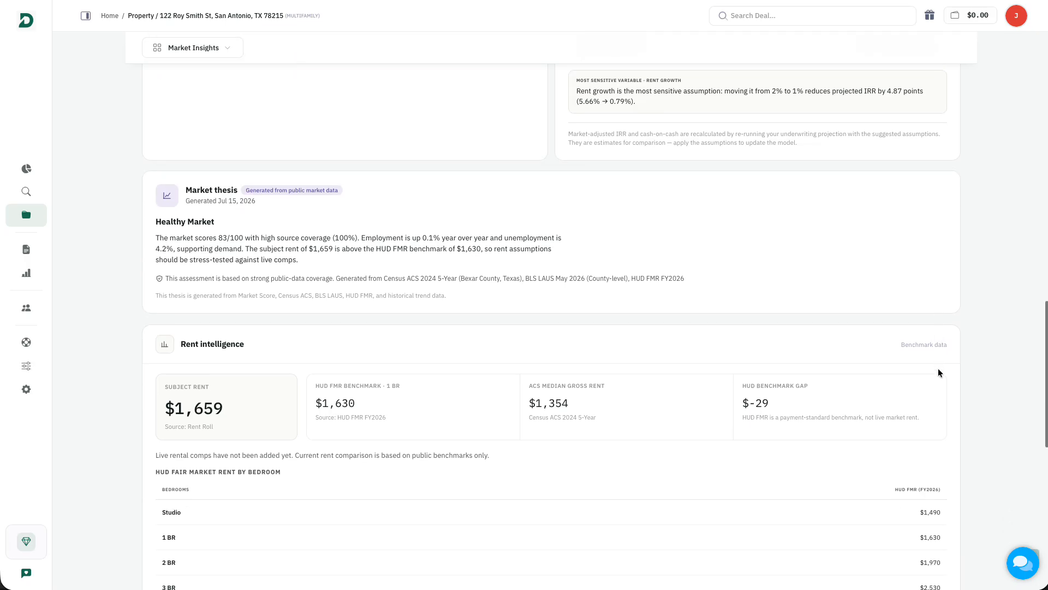
# Compare the subject rent with the HUD, ACS median gross rent and bedroom-level fair market rent benchmarks
pyautogui.scroll(-3, 940, 371)
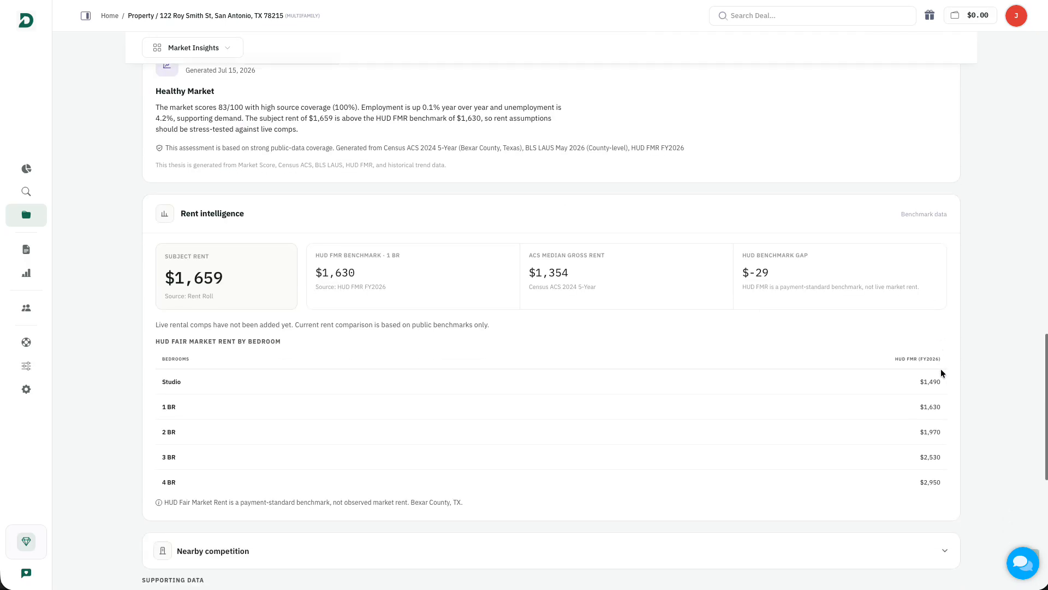
pyautogui.scroll(-1, 283, 218)
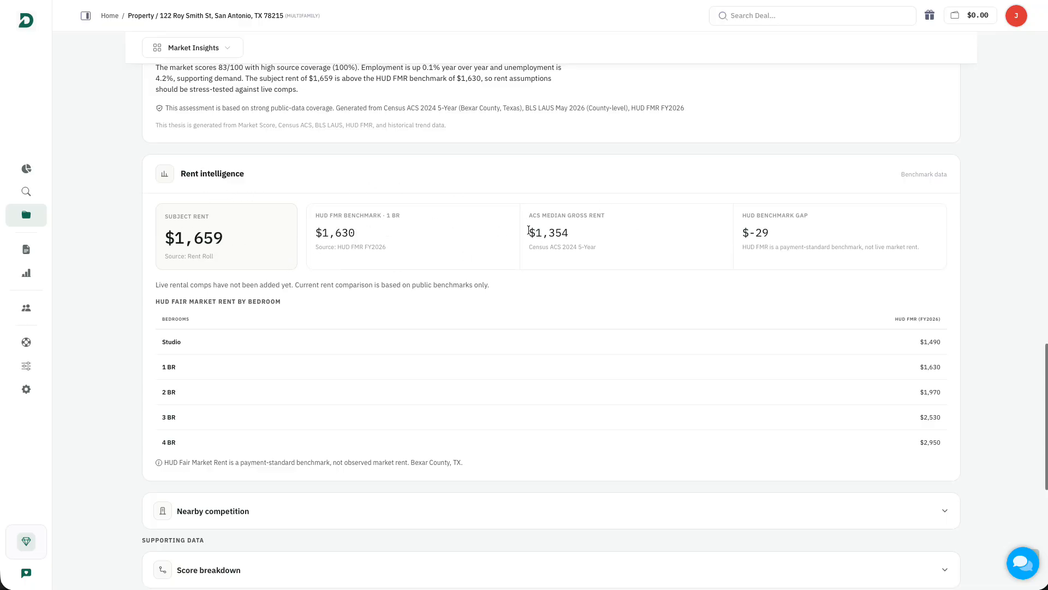
pyautogui.scroll(-1, 605, 234)
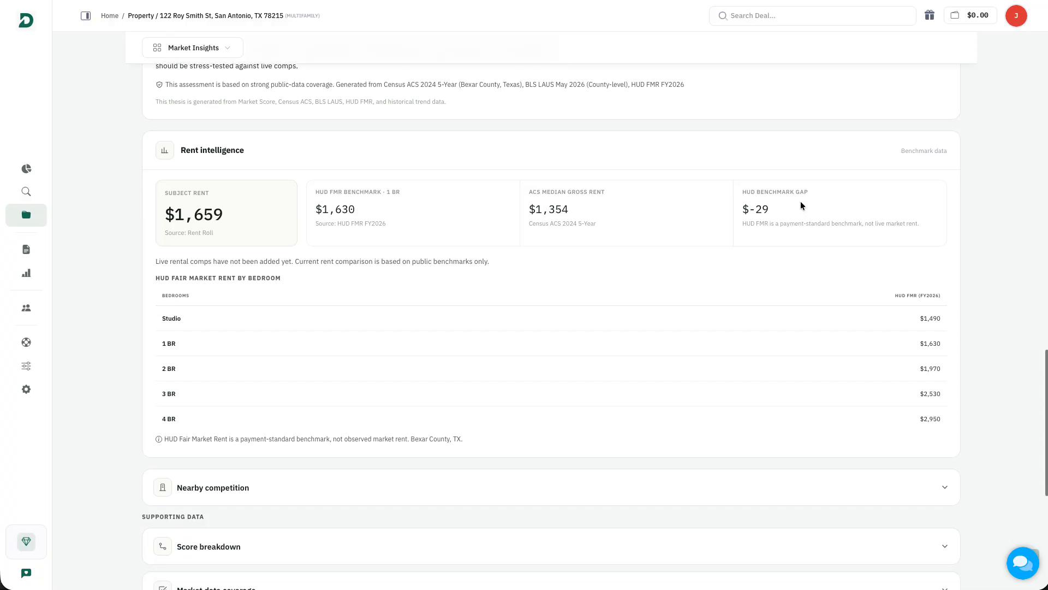
pyautogui.scroll(-2, 908, 297)
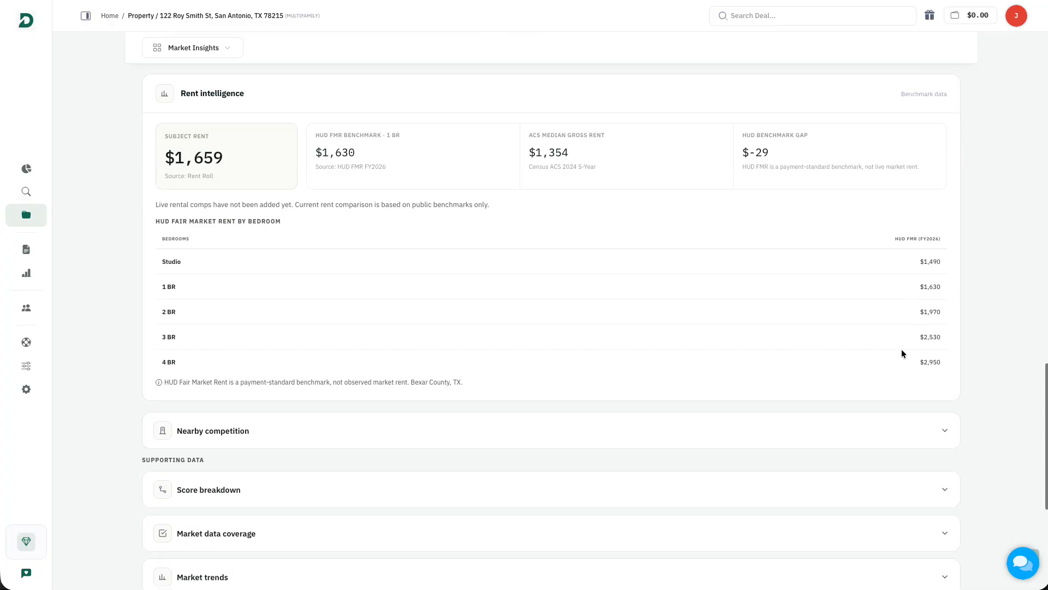
# Expand the score breakdown and review the population, employment, income, rent benchmark and education category scores
pyautogui.scroll(-2, 901, 351)
pyautogui.scroll(-5, 908, 352)
pyautogui.click(943, 268)
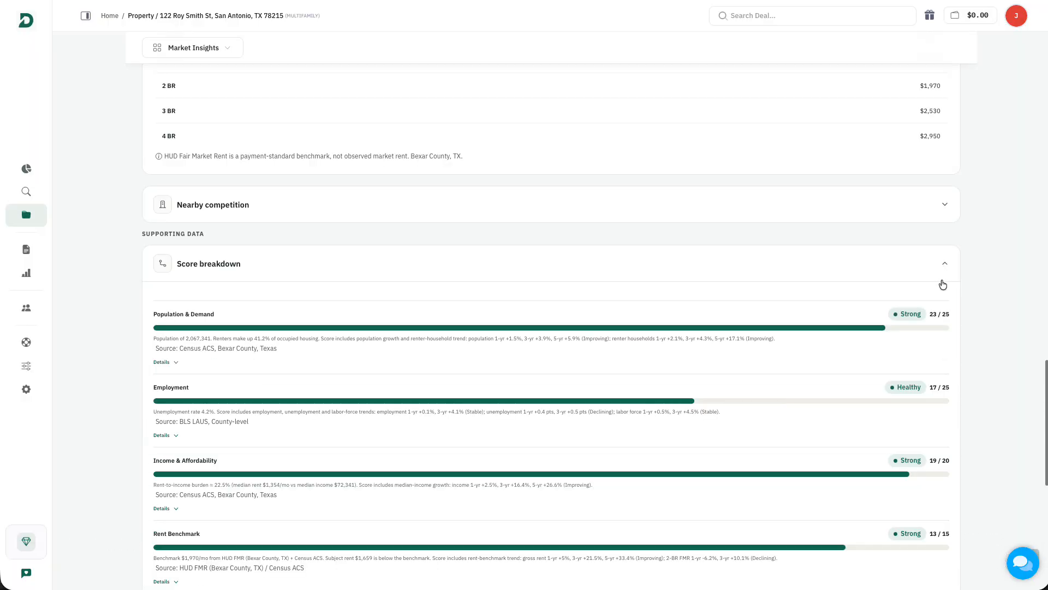
pyautogui.scroll(-3, 942, 287)
pyautogui.scroll(-5, 604, 290)
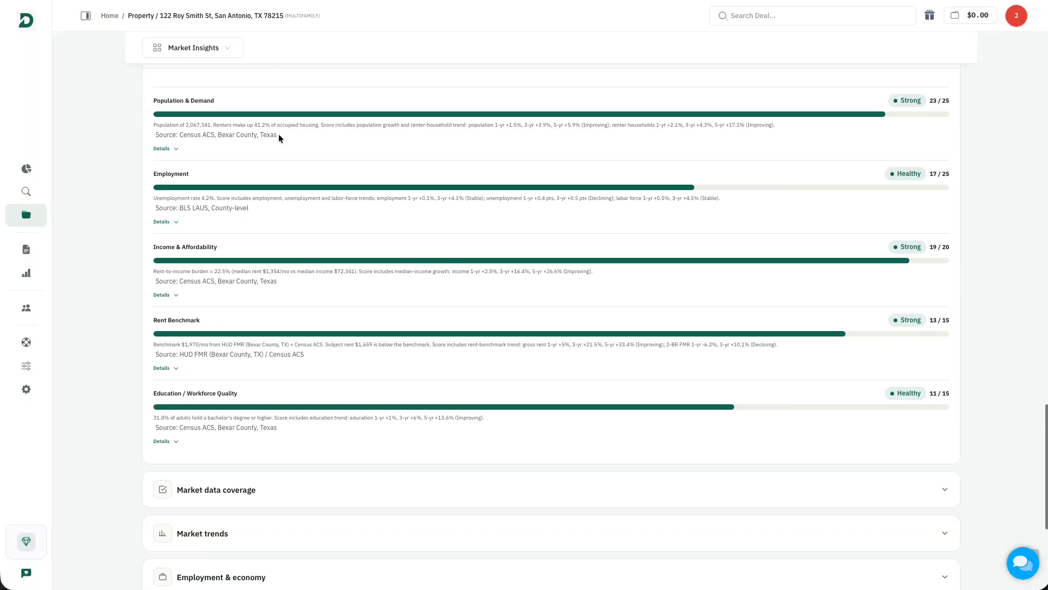
# Expand the market data coverage and market trends sections to check source availability and the multi-year trends
pyautogui.scroll(-3, 497, 391)
pyautogui.click(685, 401)
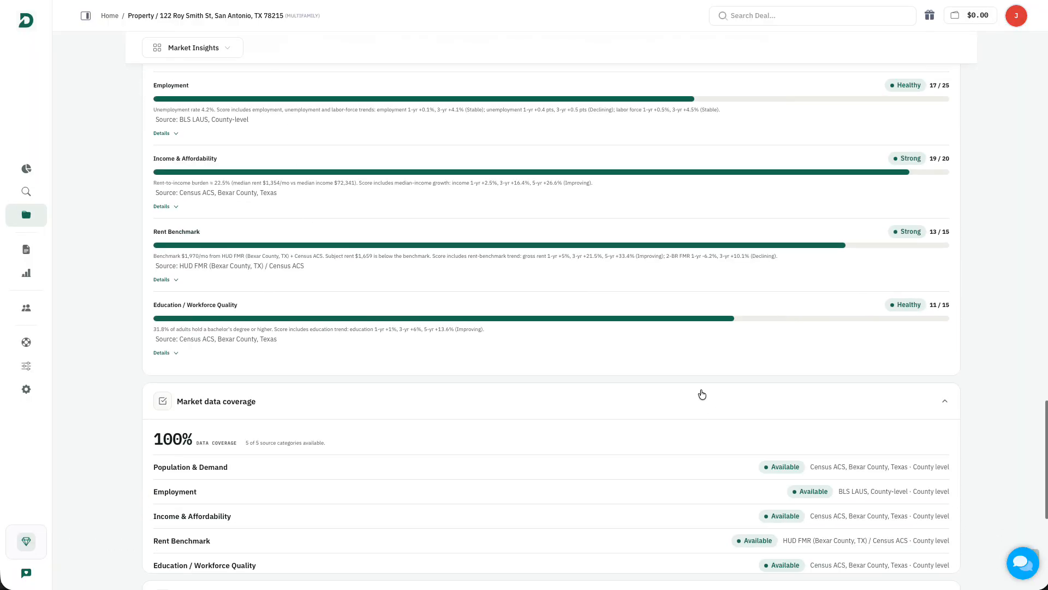
pyautogui.scroll(-3, 713, 384)
pyautogui.scroll(-2, 712, 381)
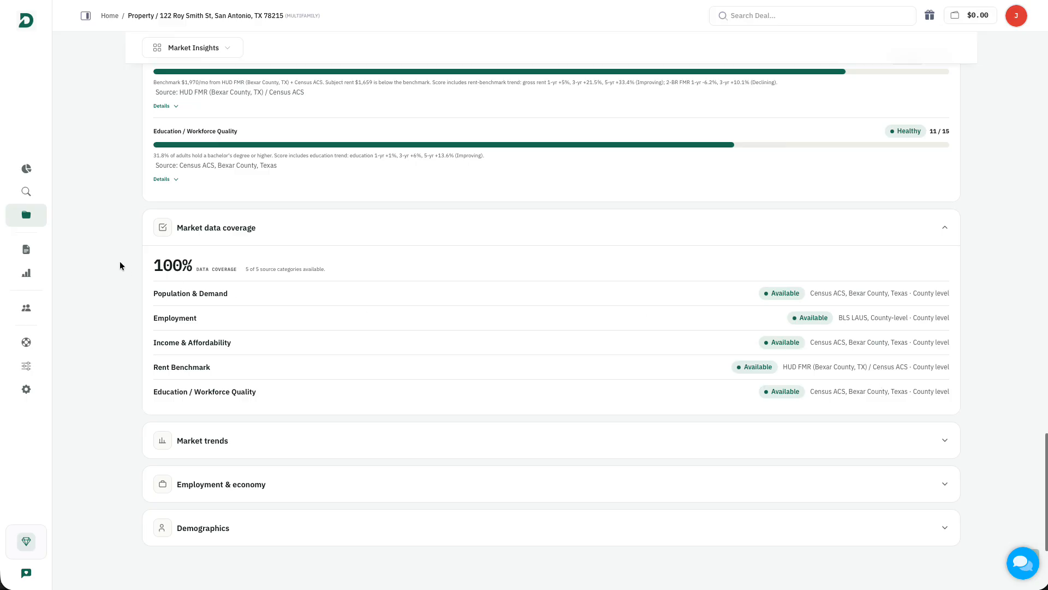
pyautogui.scroll(-3, 388, 302)
pyautogui.click(601, 312)
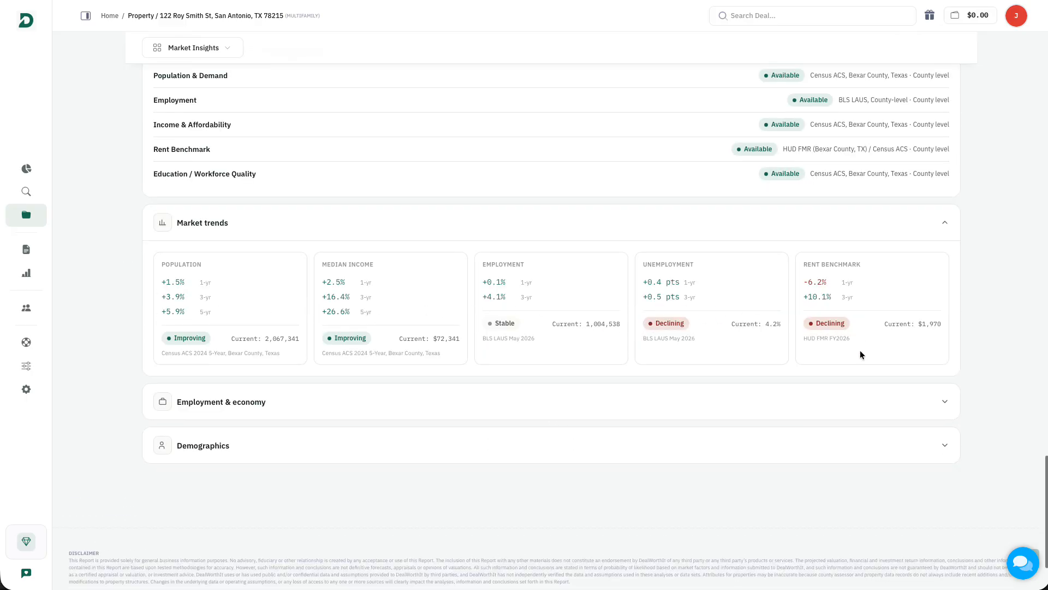
# Expand the employment & economy and demographics sections and review the top employment sectors and Bexar County figures
pyautogui.click(926, 411)
pyautogui.scroll(-3, 912, 398)
pyautogui.scroll(-3, 919, 394)
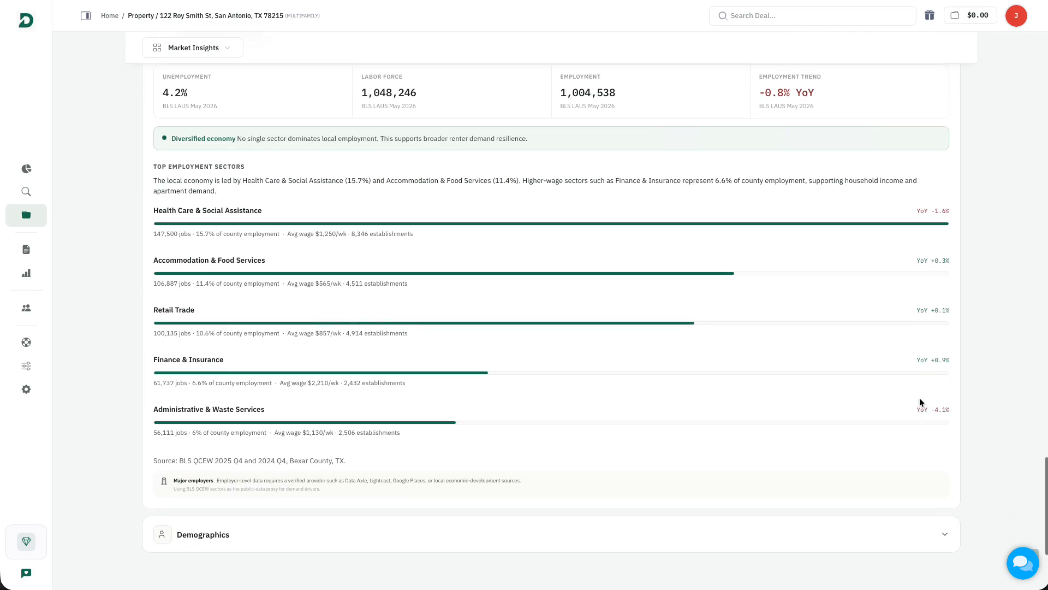
pyautogui.scroll(-1, 920, 401)
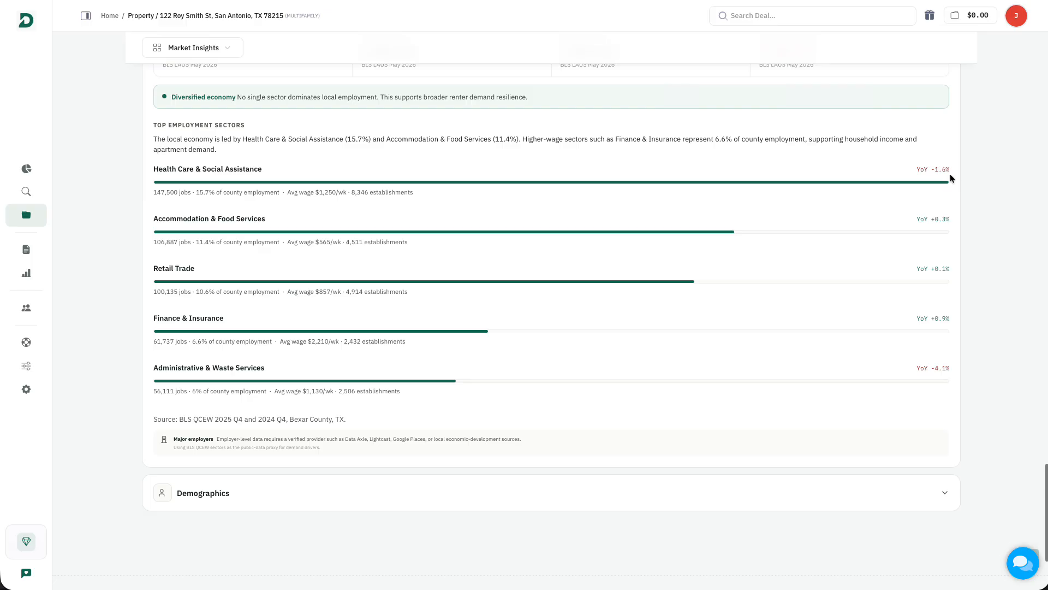
pyautogui.scroll(-1, 924, 349)
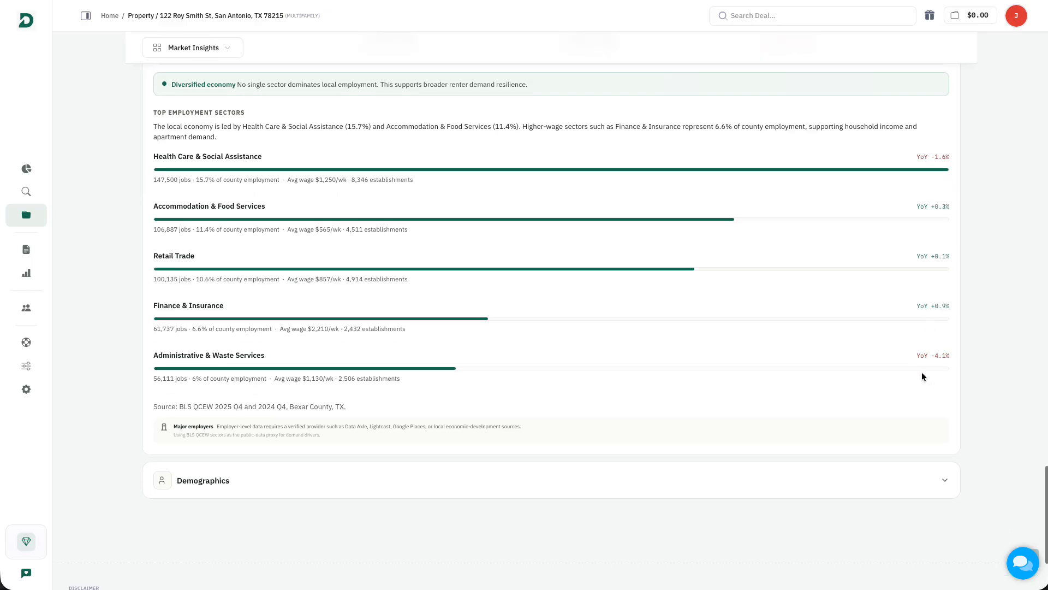
pyautogui.click(929, 469)
pyautogui.scroll(-3, 928, 434)
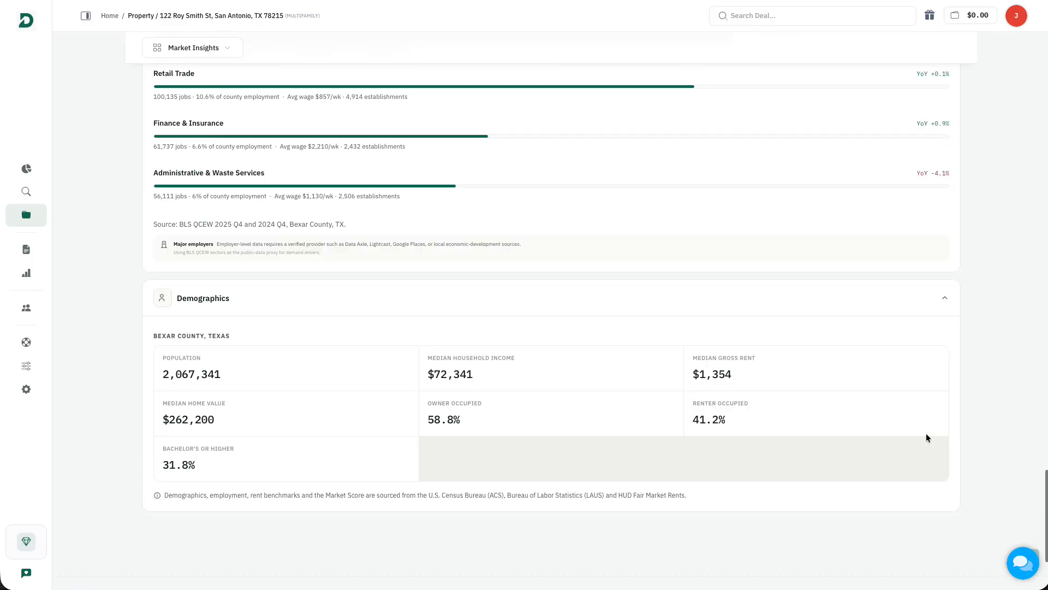
# Open the deal's documents section and then its notes section
pyautogui.scroll(15, 906, 368)
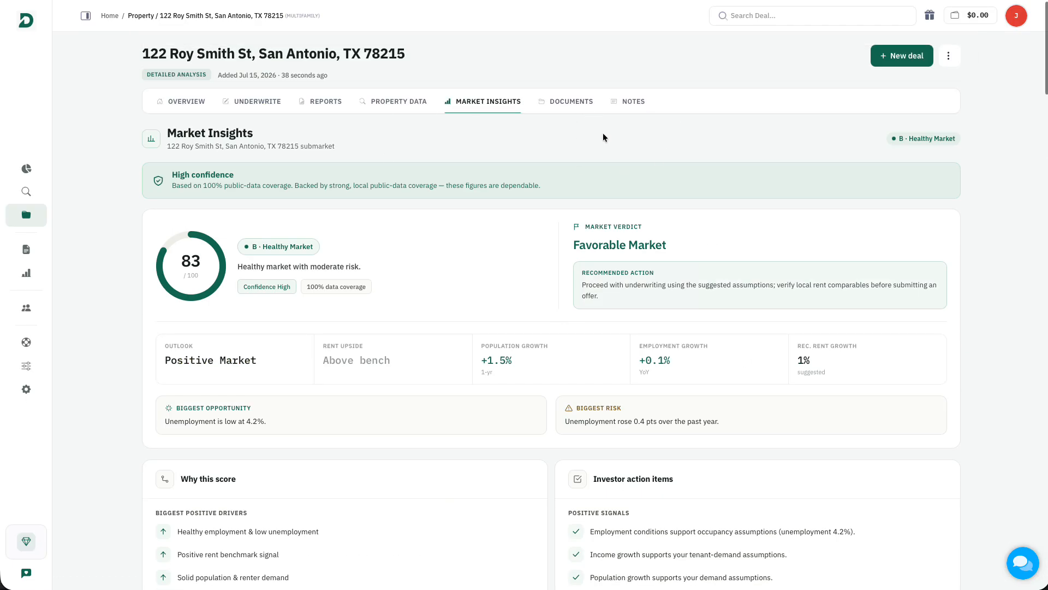
pyautogui.click(569, 102)
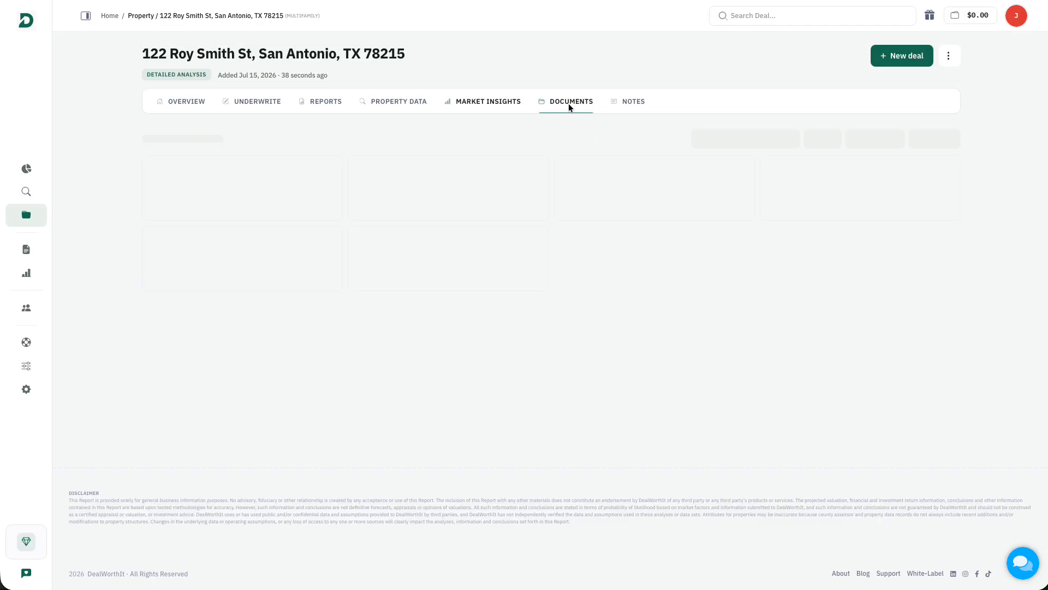
pyautogui.click(635, 103)
pyautogui.click(634, 102)
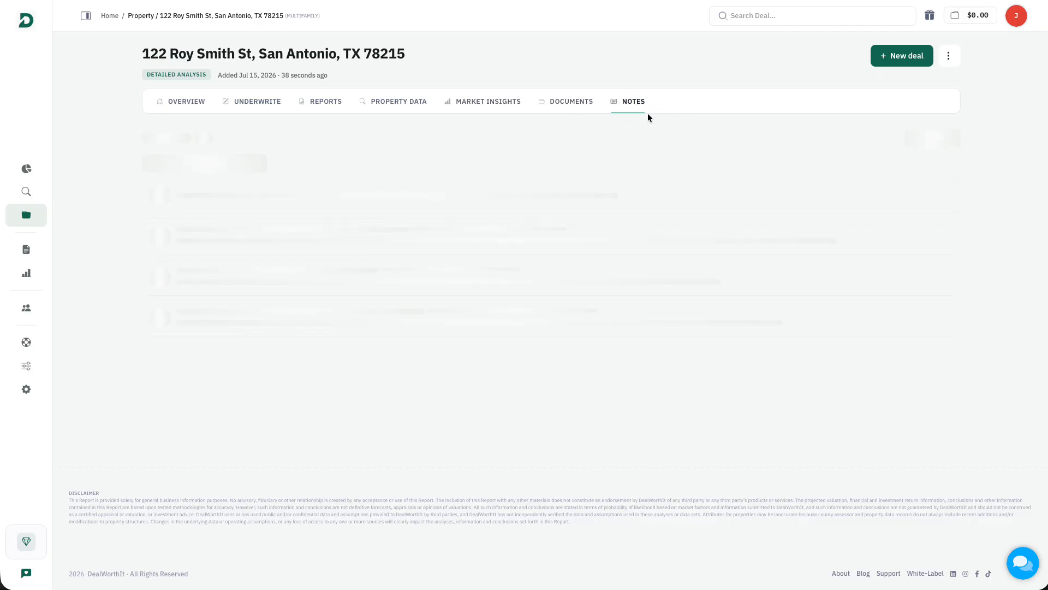
# Return to the deal overview and review the 35m scenario's return metrics, return sources, watch-outs and investment snapshot
pyautogui.click(189, 101)
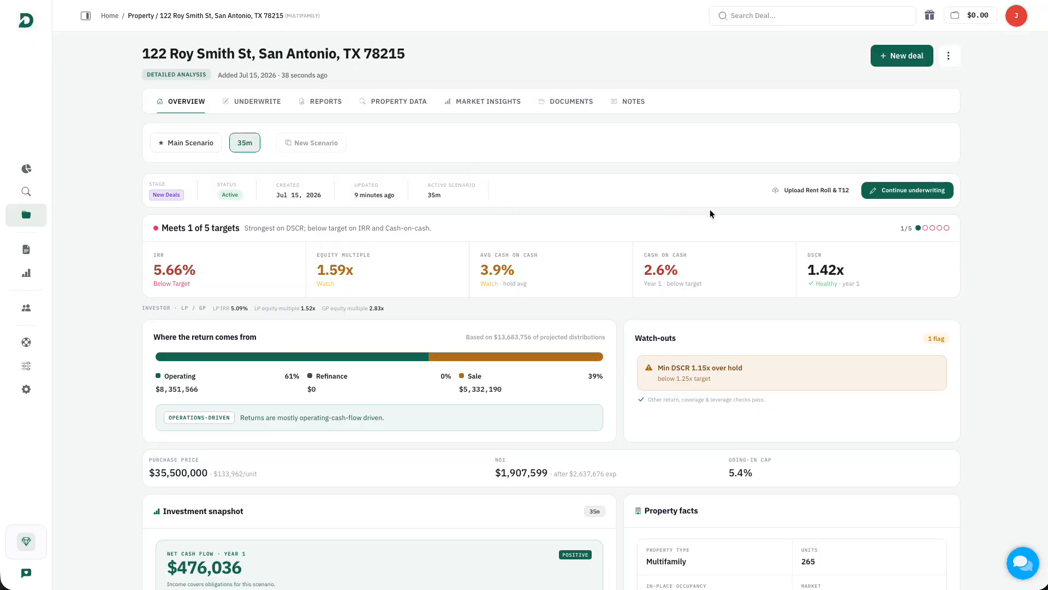
pyautogui.scroll(-1, 701, 220)
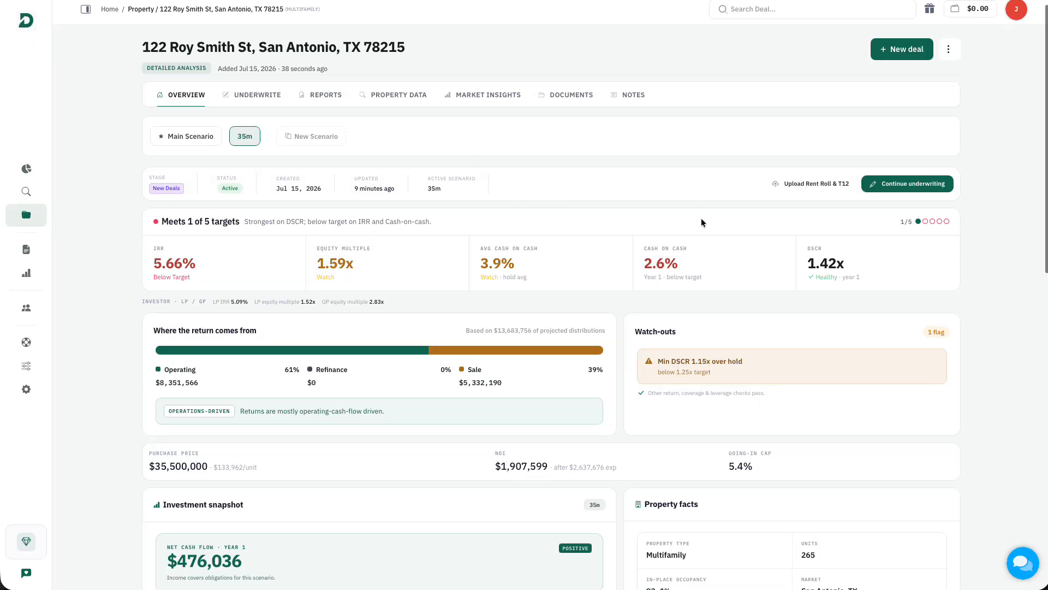
pyautogui.scroll(-3, 717, 258)
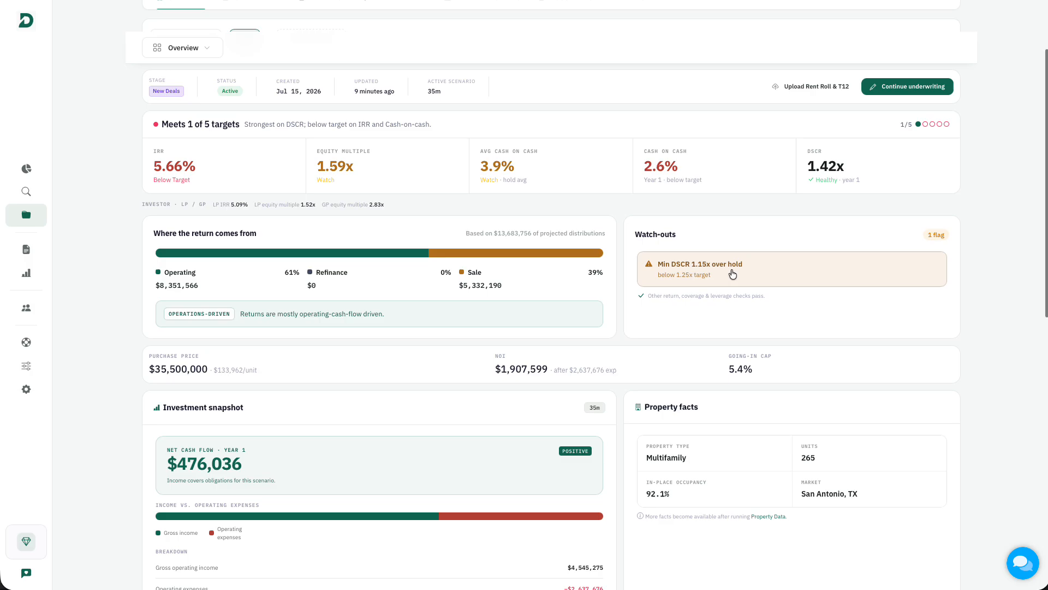
pyautogui.scroll(-2, 687, 286)
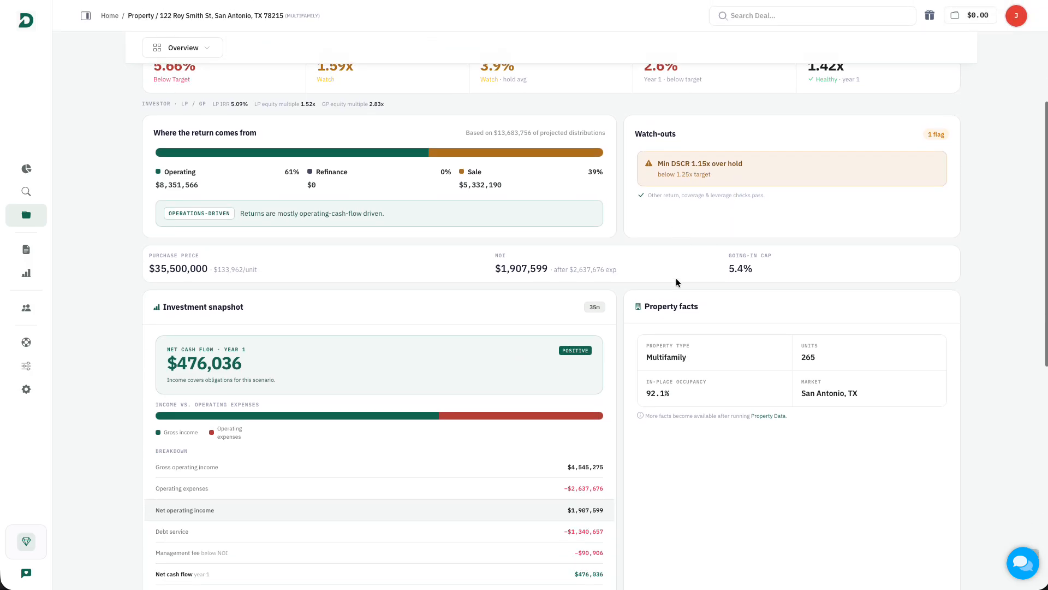
# Switch the overview to the Main Scenario and review its return metrics and watch-outs
pyautogui.scroll(5, 676, 277)
pyautogui.click(202, 143)
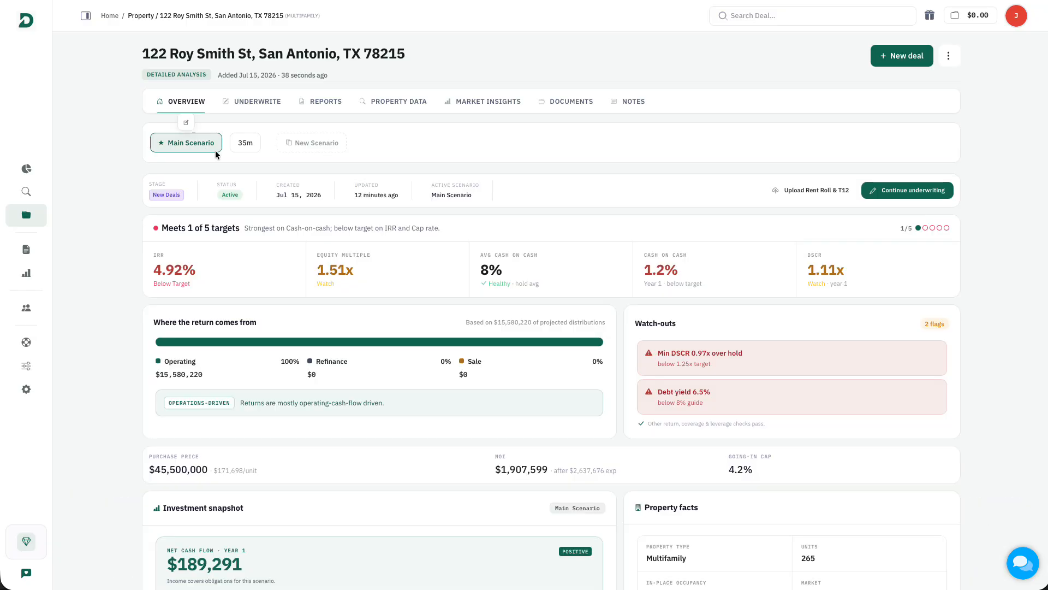
pyautogui.scroll(-1, 273, 188)
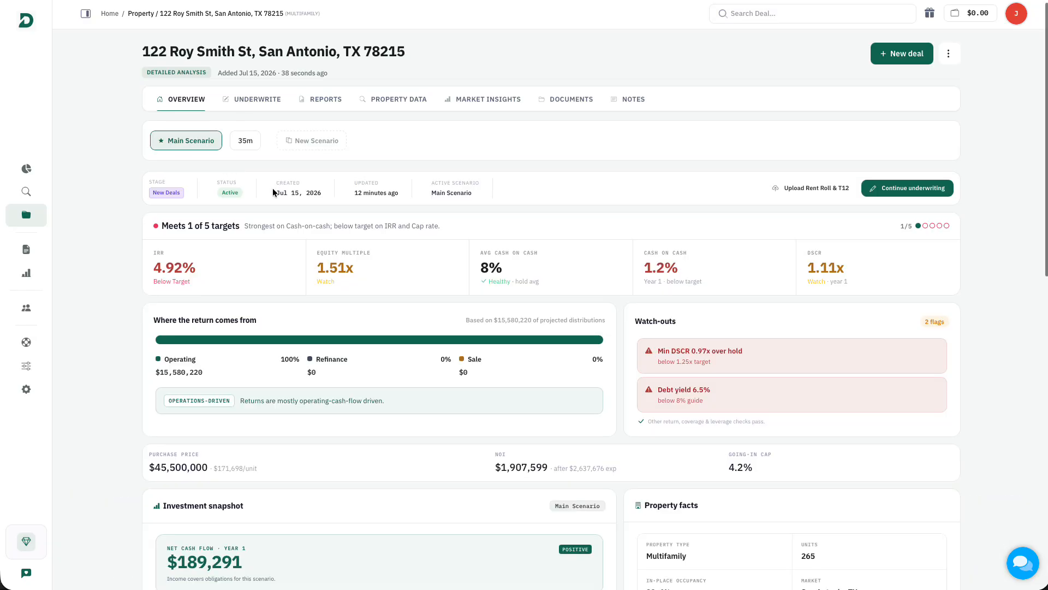
# Switch back to the 35m scenario and compare its returns, purchase price, NOI and year 1 cash flow breakdown
pyautogui.click(245, 137)
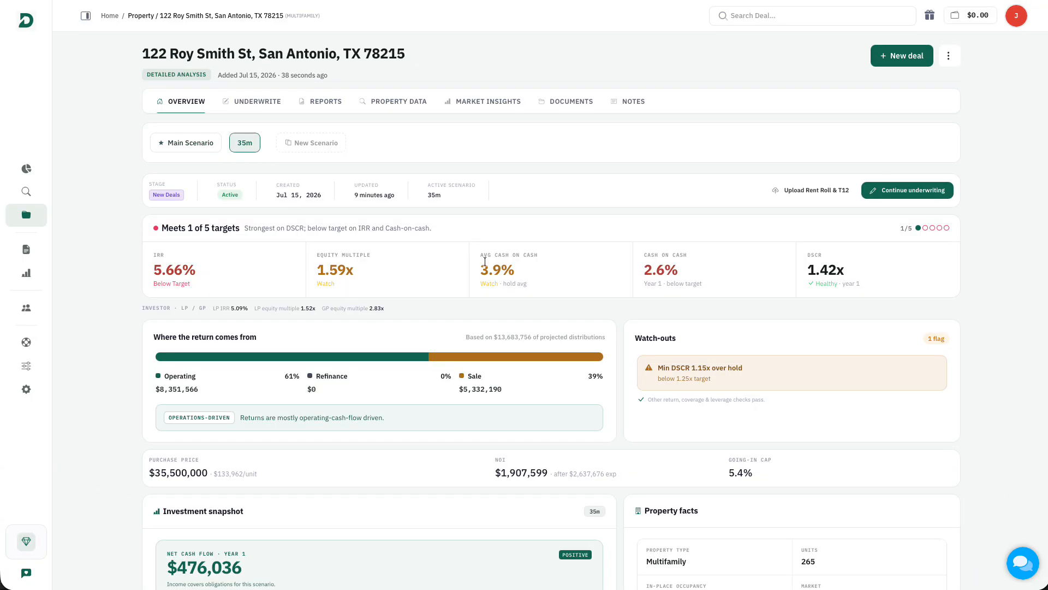
pyautogui.scroll(-1, 488, 265)
pyautogui.scroll(-2, 523, 292)
pyautogui.scroll(-3, 538, 318)
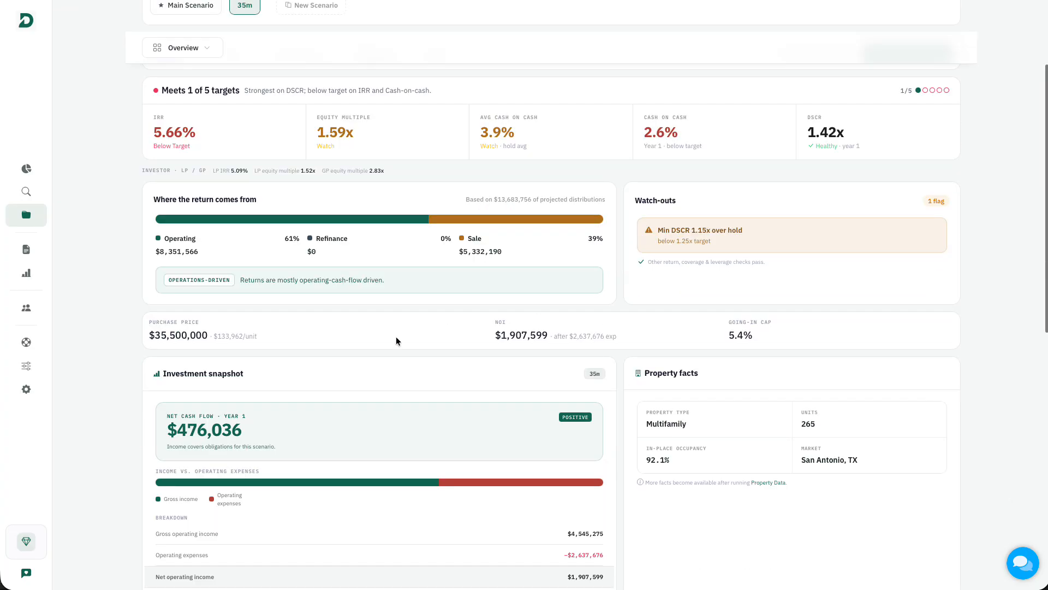
pyautogui.scroll(-6, 546, 336)
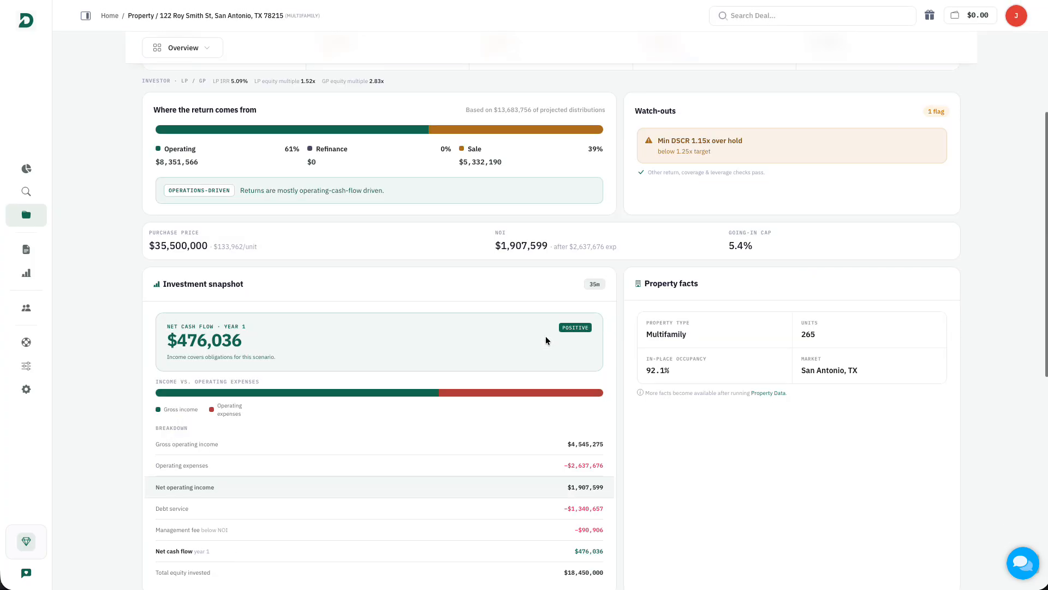
pyautogui.scroll(10, 585, 352)
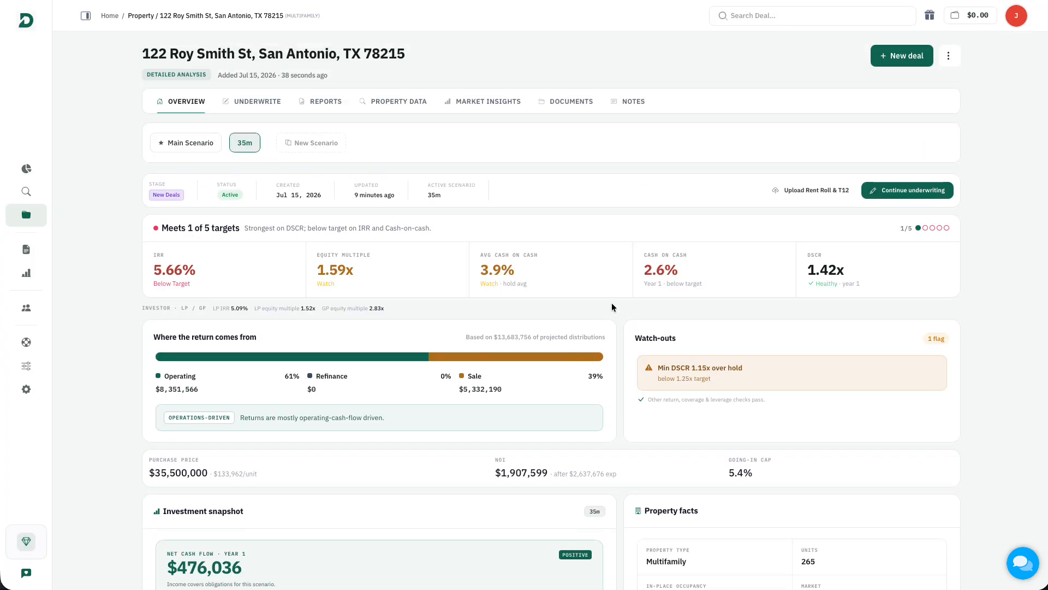